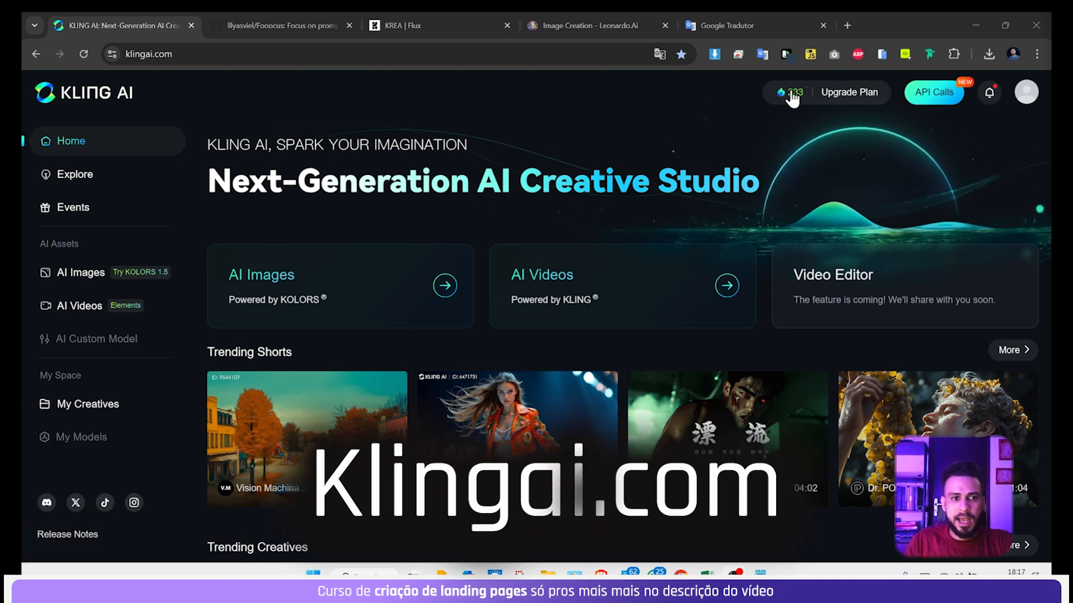
click(175, 54)
click(184, 55)
drag(204, 52, 135, 54)
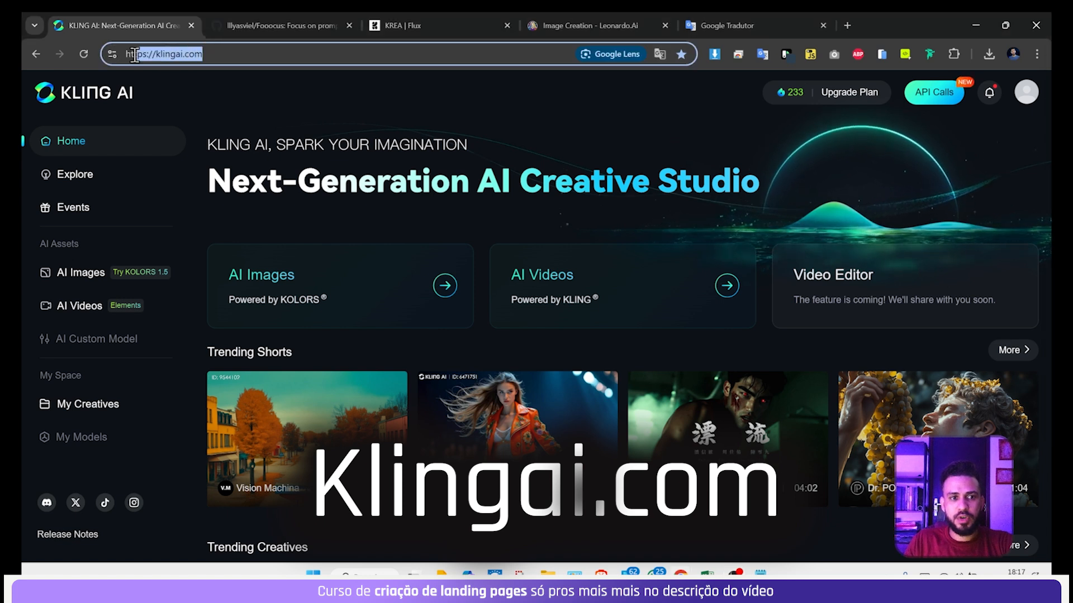
click(206, 53)
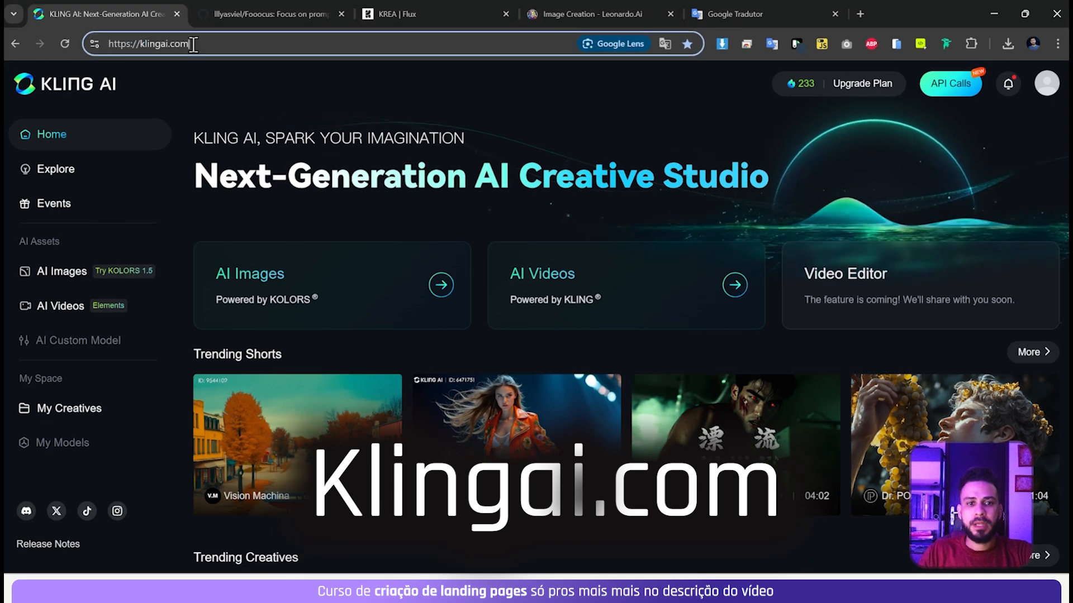
Switch to the Notepad prompts, copy the English YouTube thumbnail paragraph and return to the Kling AI home page
click(798, 588)
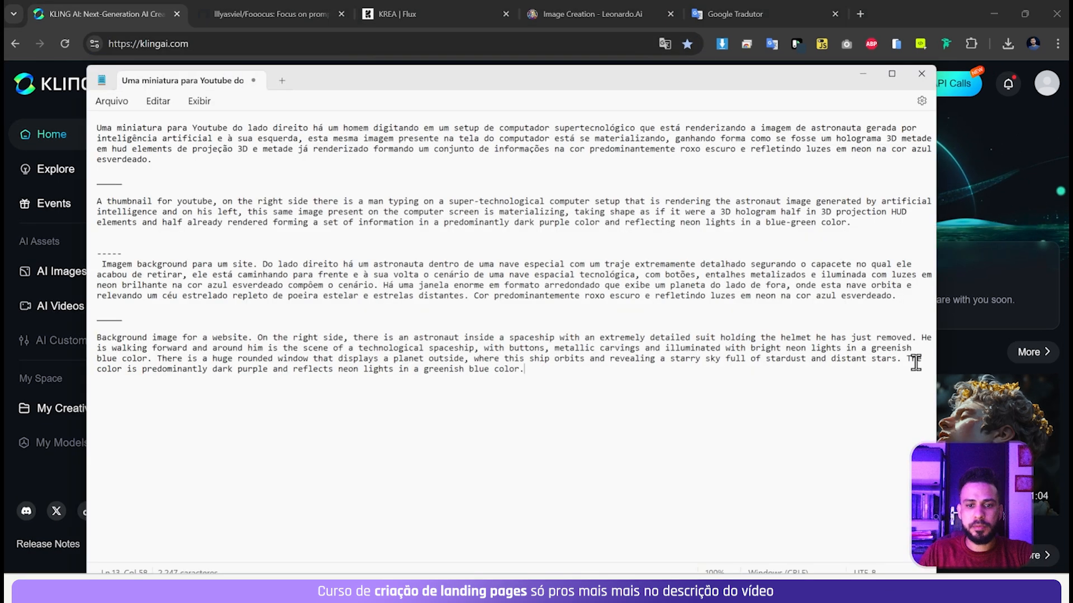
triple_click(141, 161)
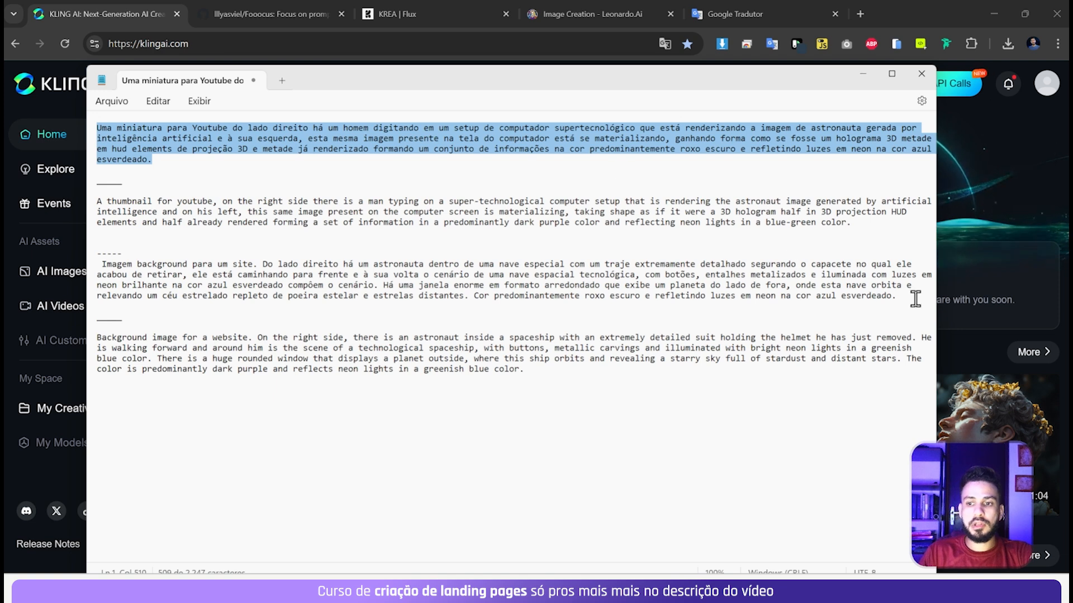
drag(914, 299, 97, 265)
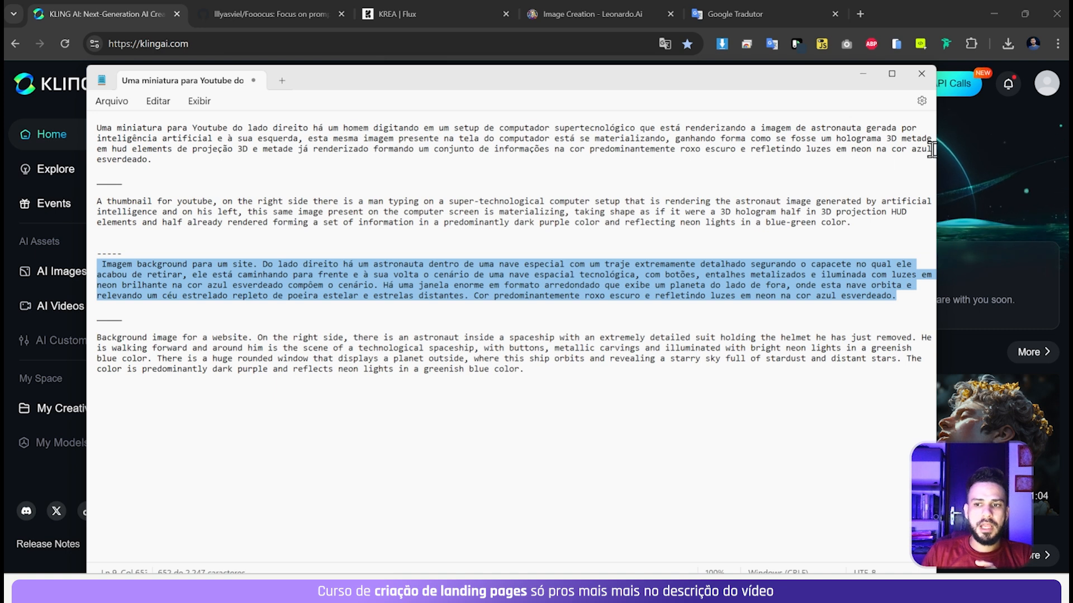
drag(875, 222, 96, 199)
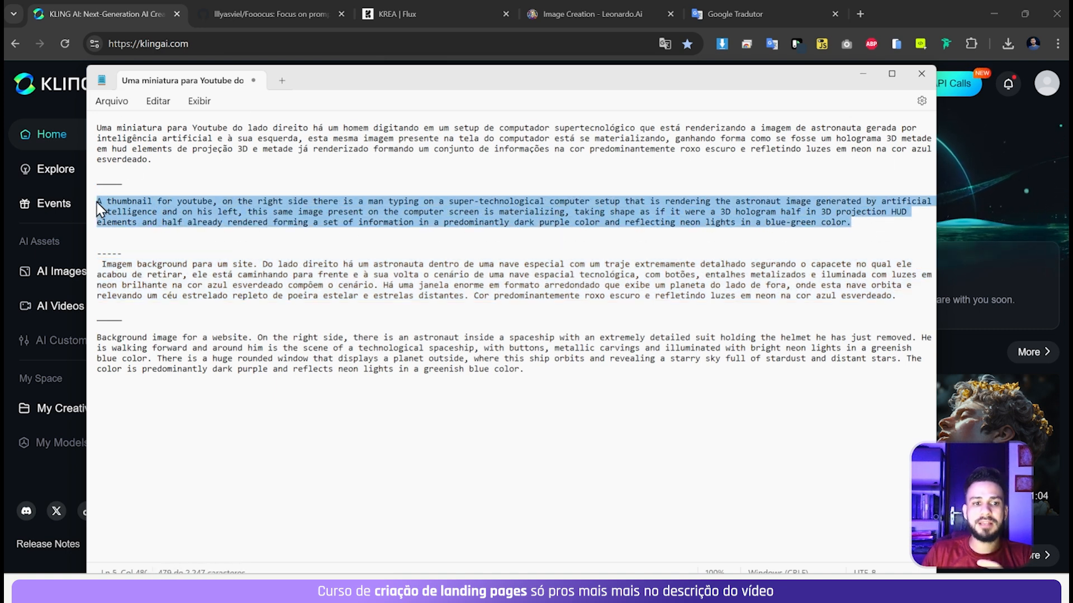
right_click(646, 227)
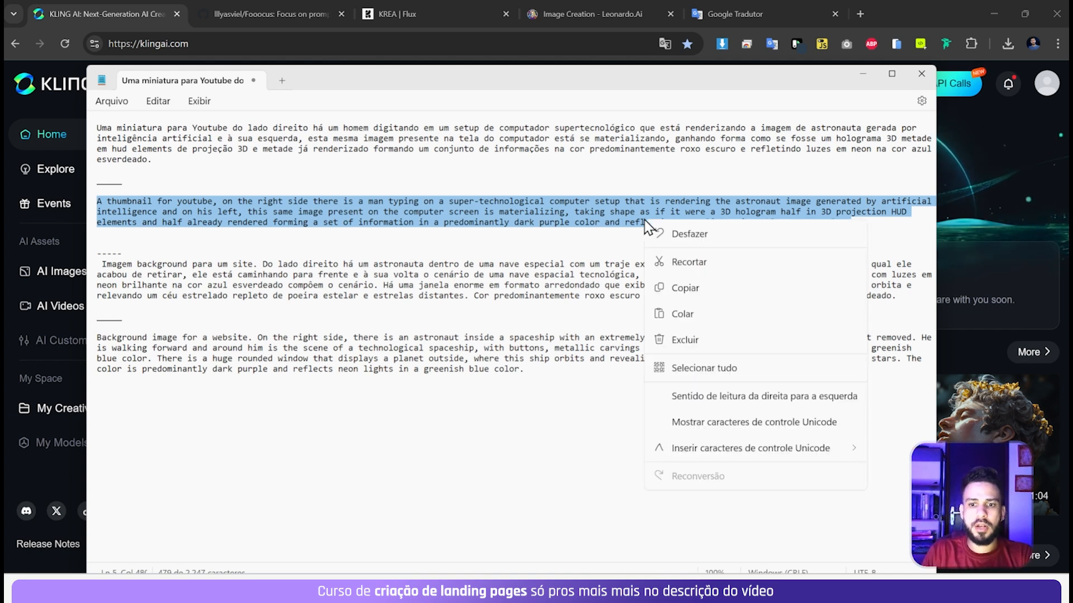
click(746, 293)
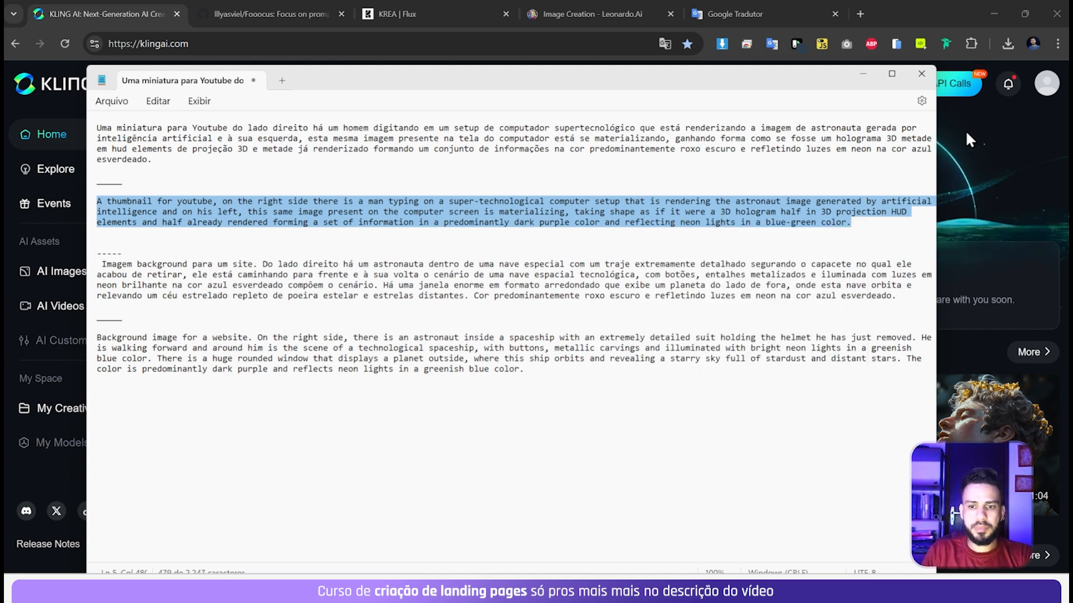
click(864, 74)
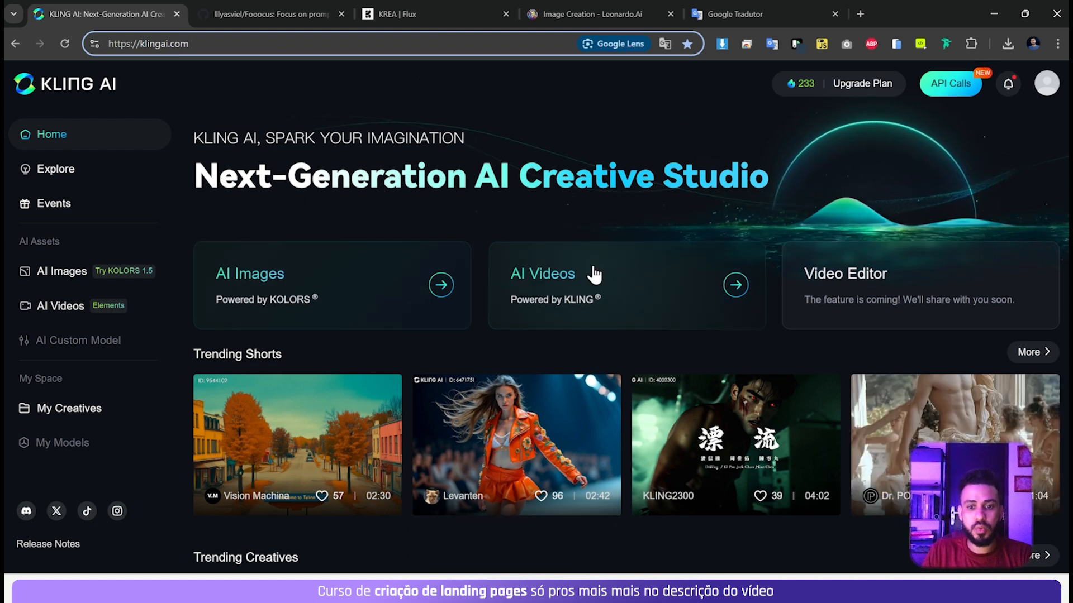
Open the AI Images generator and choose the 16:9 aspect ratio
click(351, 270)
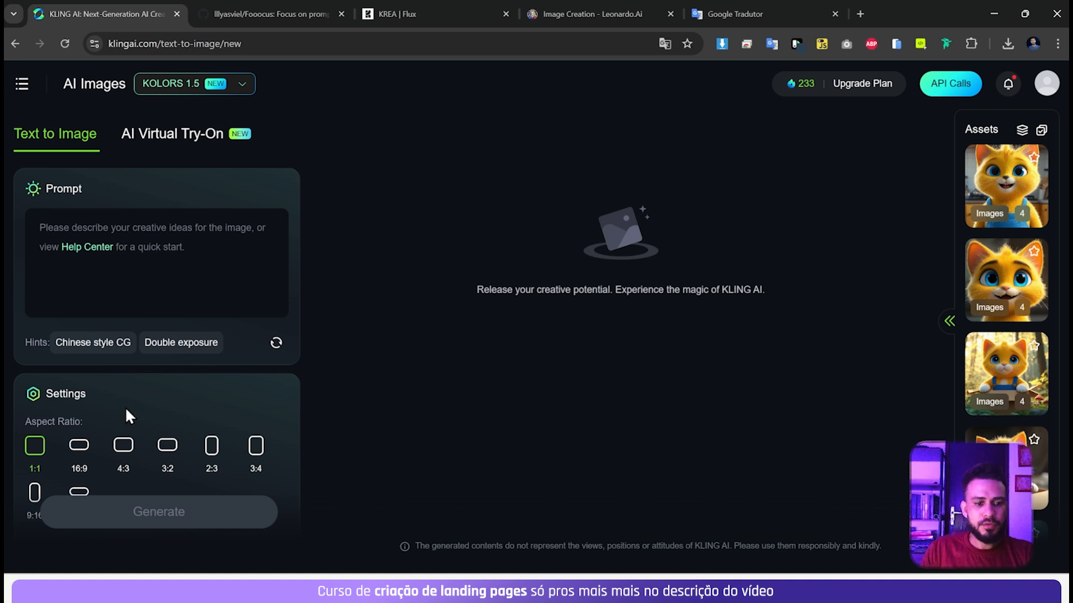
scroll(135, 414, down, 2)
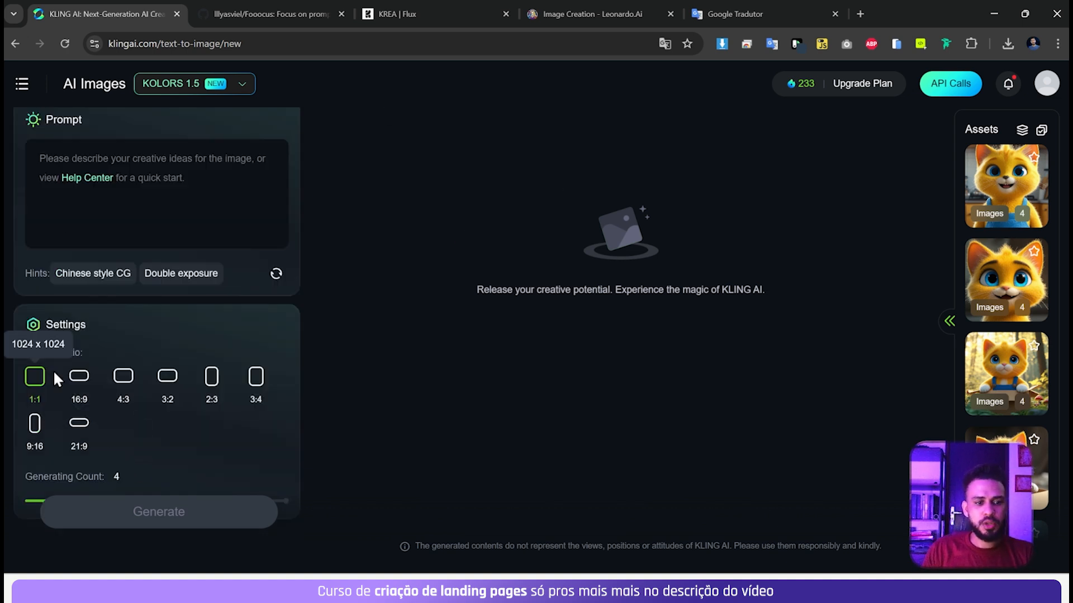
click(82, 386)
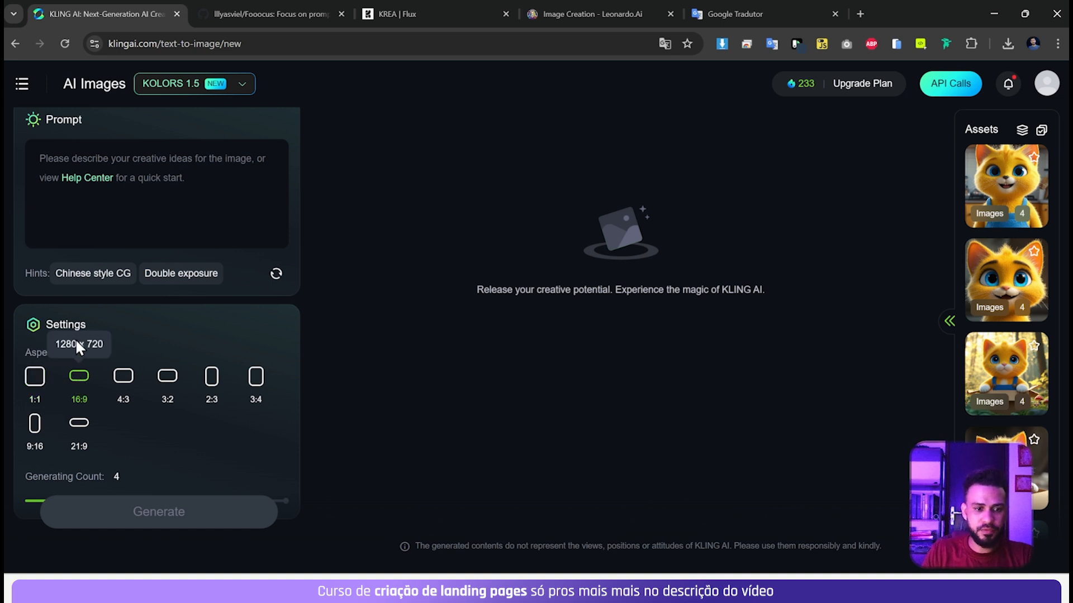
click(124, 382)
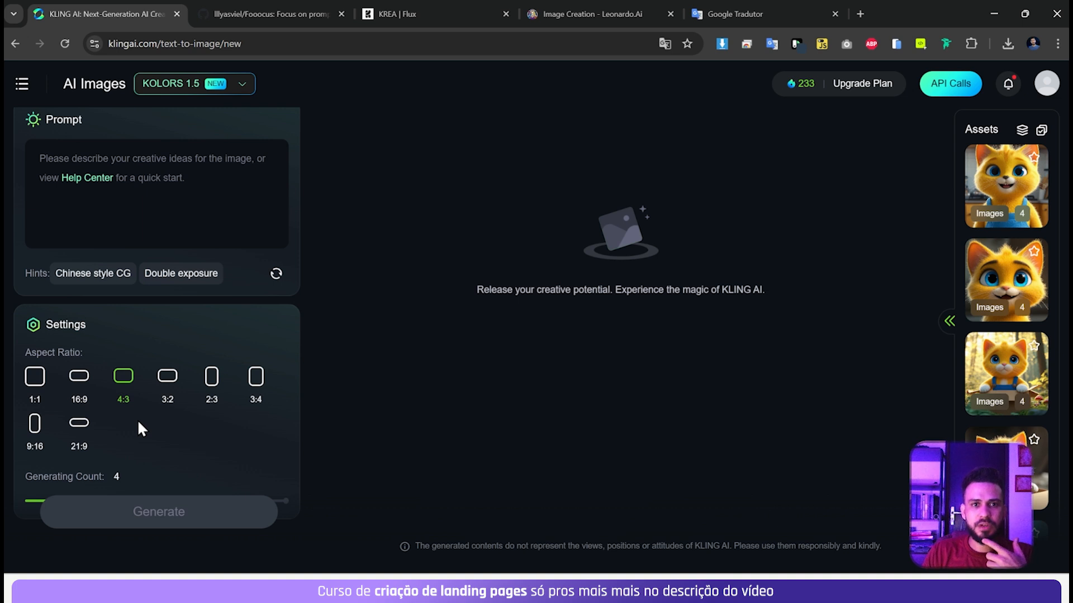
click(85, 393)
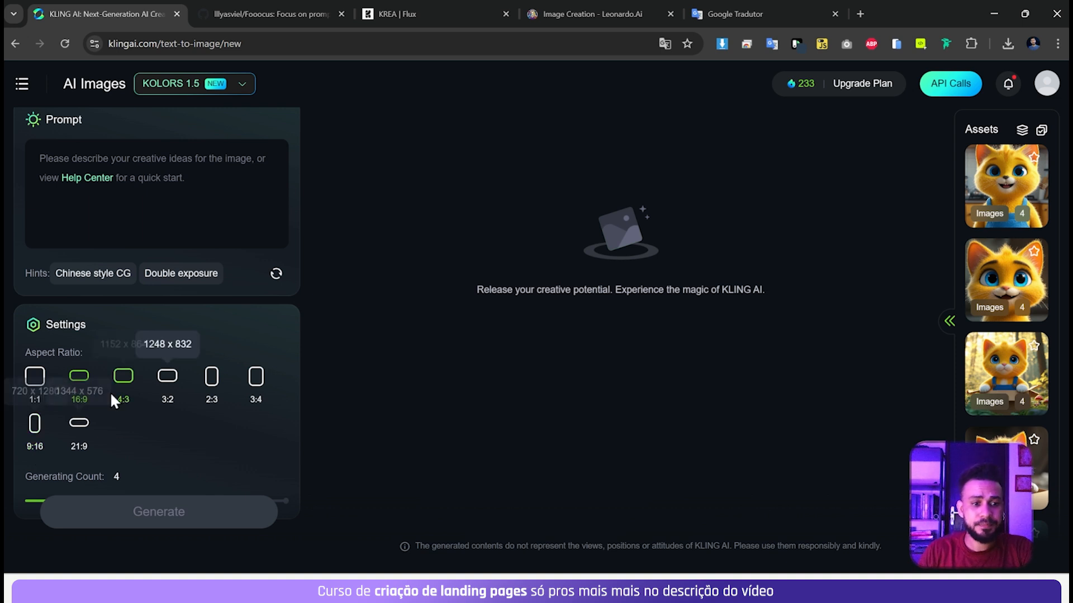
Set the generating count to 3 images
scroll(75, 380, down, 1)
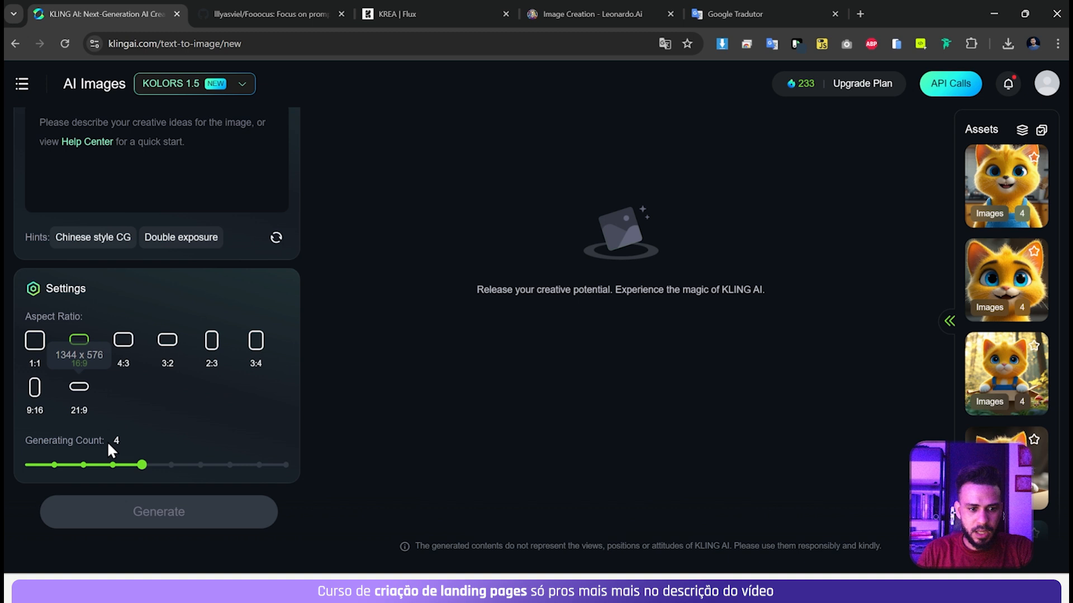
mouse_move(140, 466)
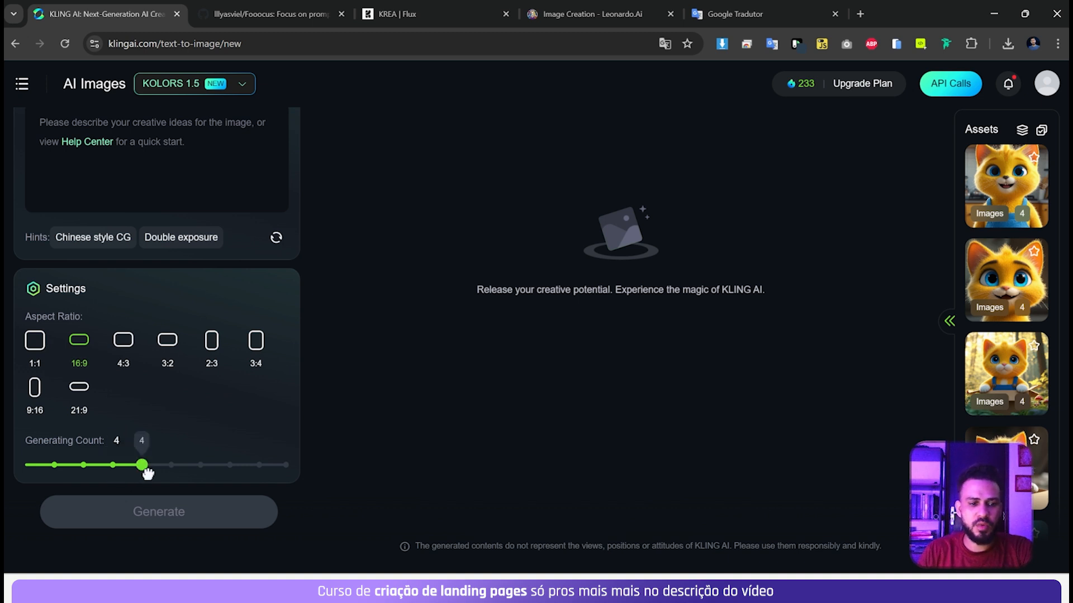
drag(146, 468, 111, 469)
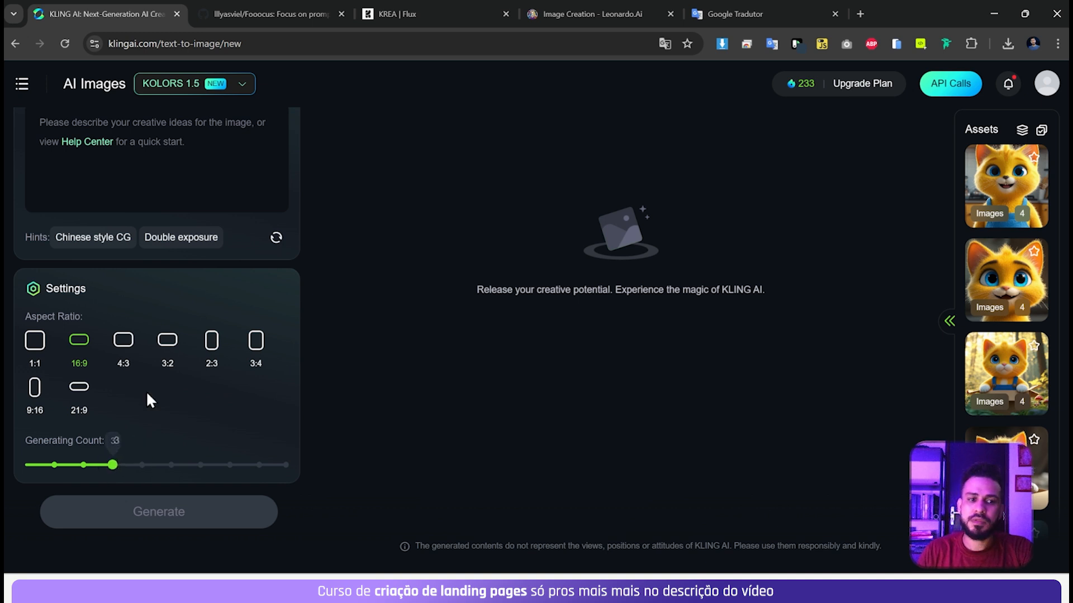
Paste the copied English YouTube thumbnail description as the prompt and generate the images
scroll(149, 400, up, 2)
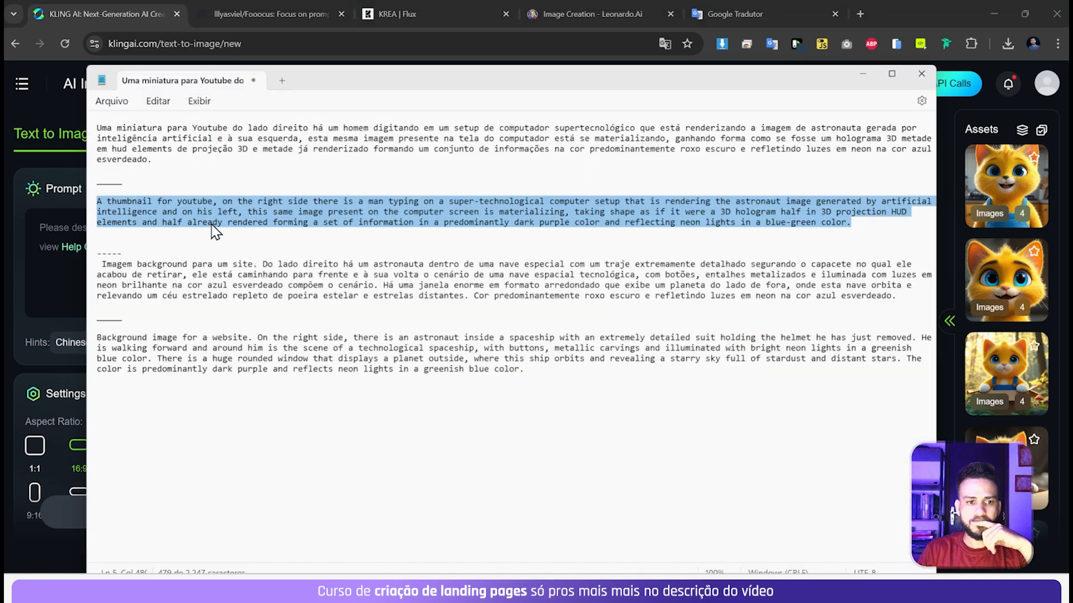
click(197, 144)
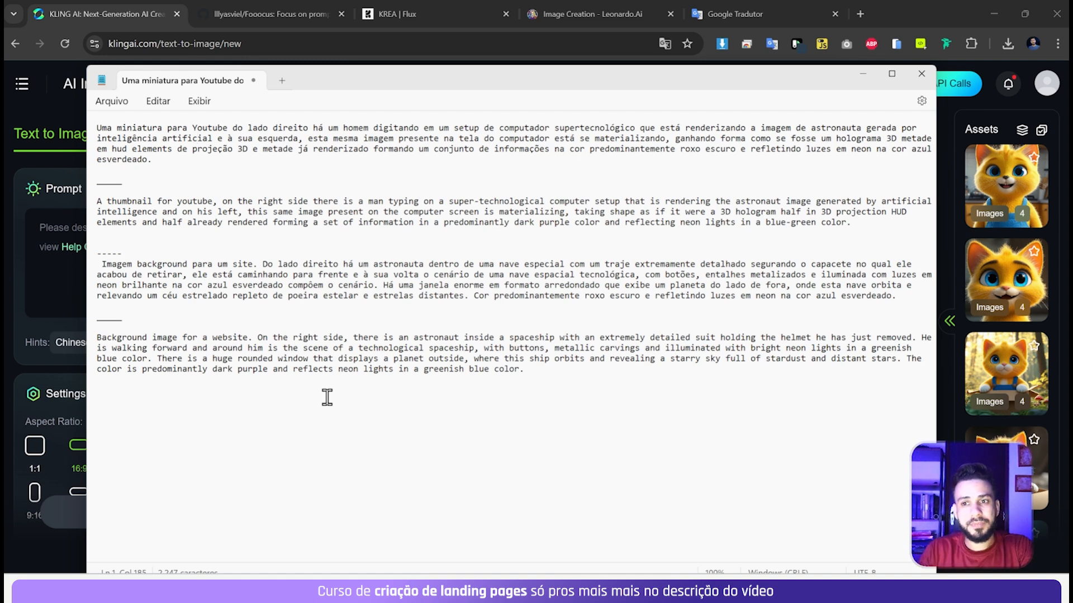
click(859, 80)
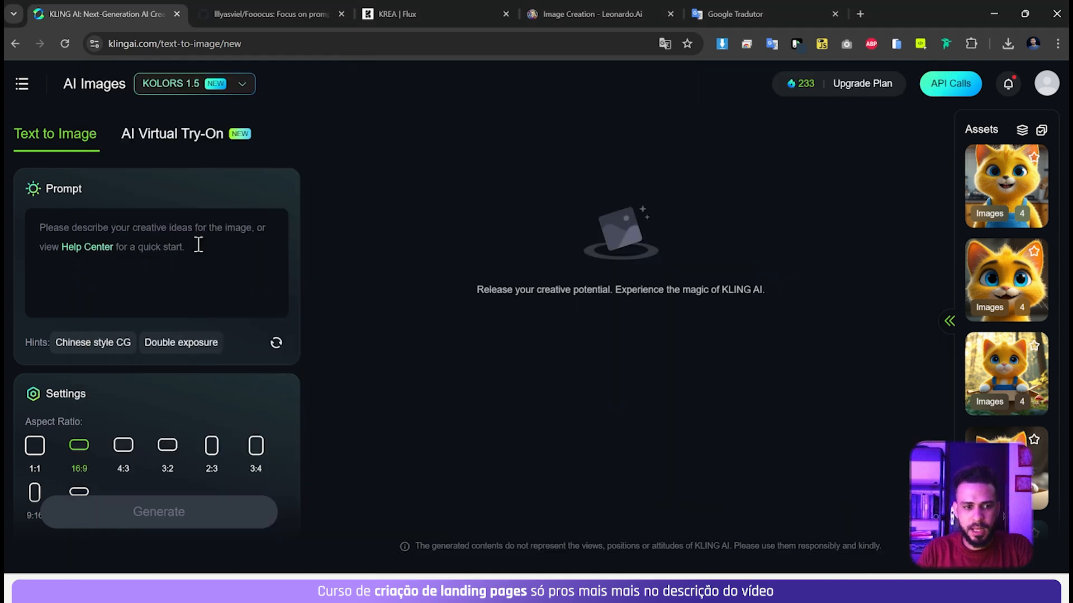
key(ctrl+v)
scroll(149, 251, up, 2)
scroll(149, 251, down, 3)
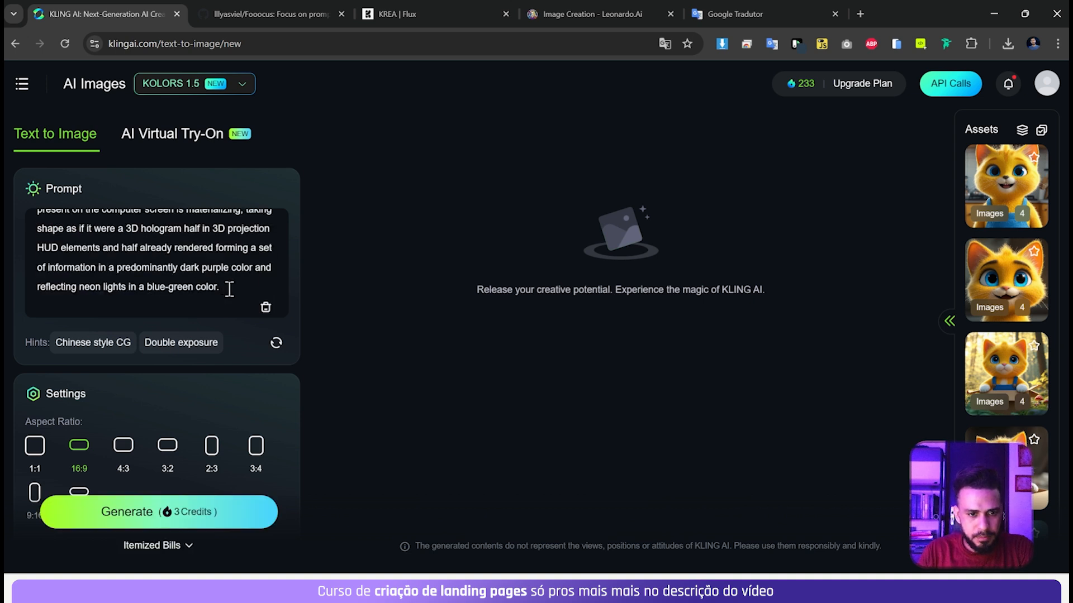
click(776, 589)
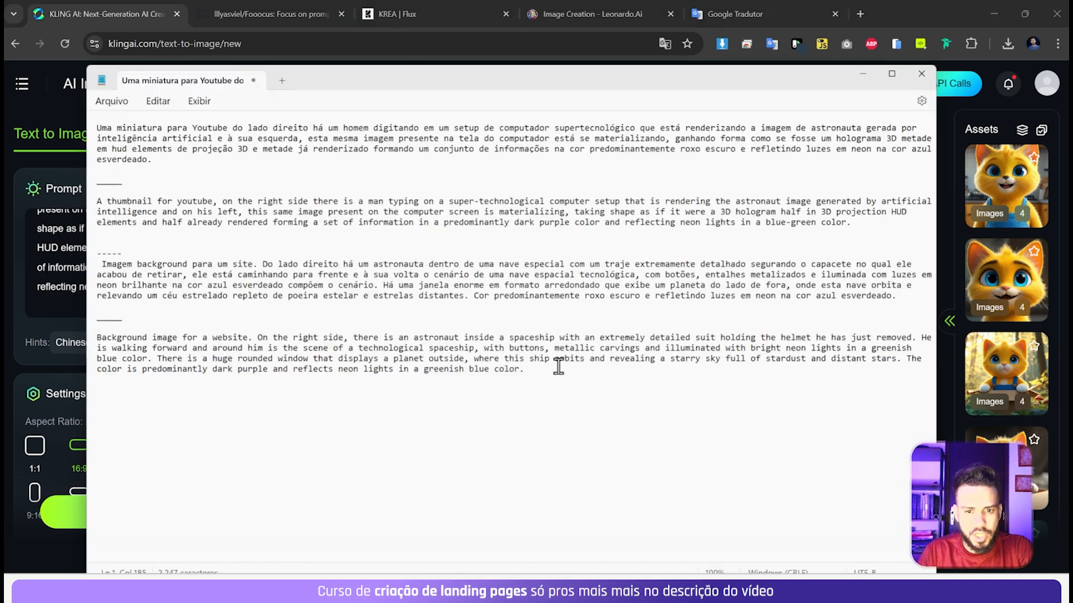
click(861, 74)
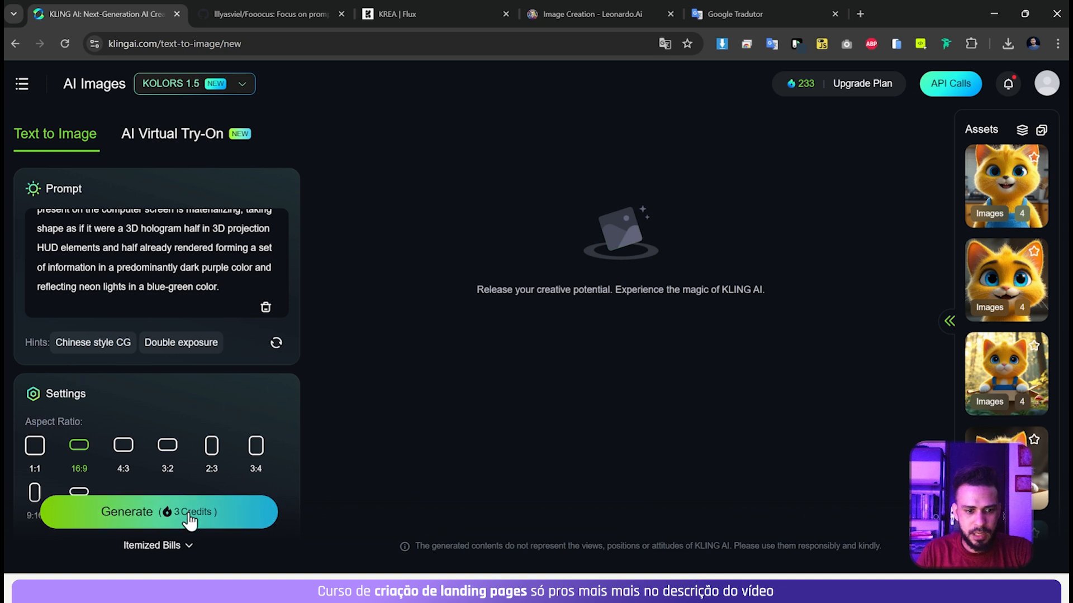
click(170, 517)
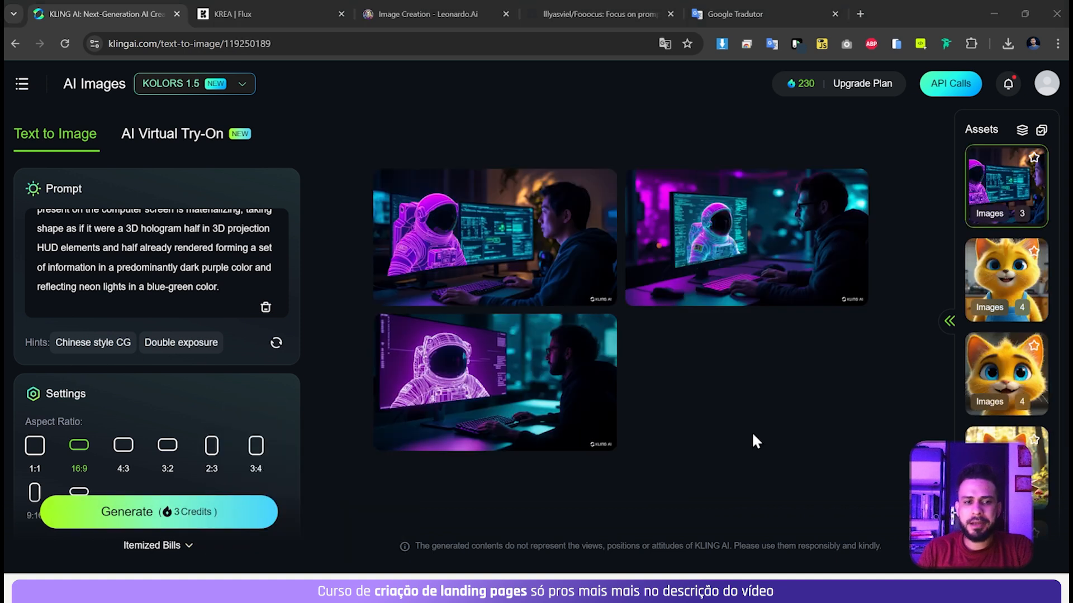
Review the beginning of the thumbnail prompt and look at the first generated astronaut image
scroll(117, 248, up, 3)
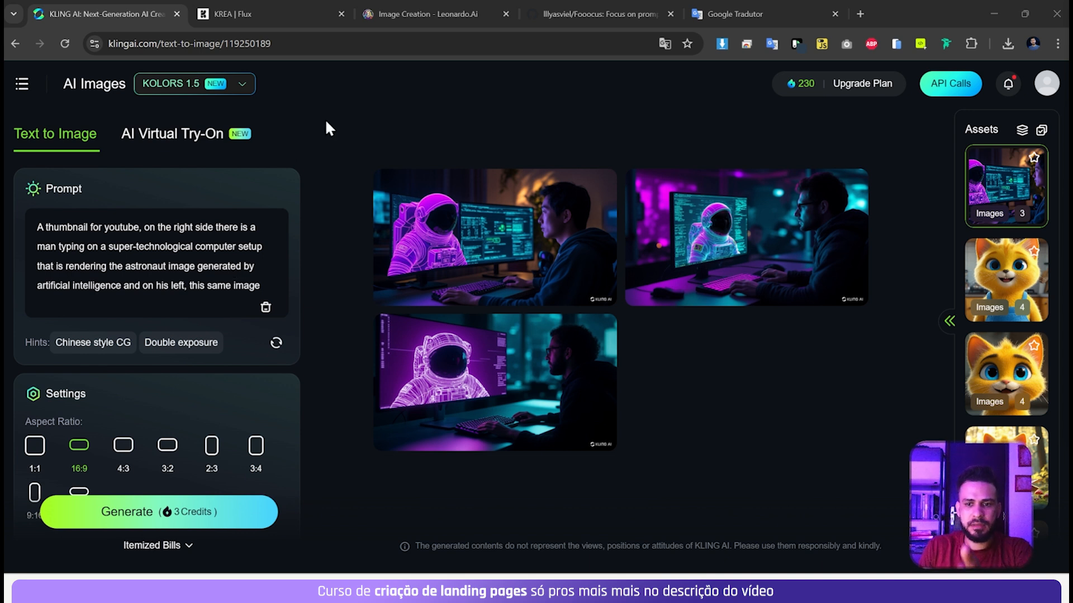
mouse_move(491, 243)
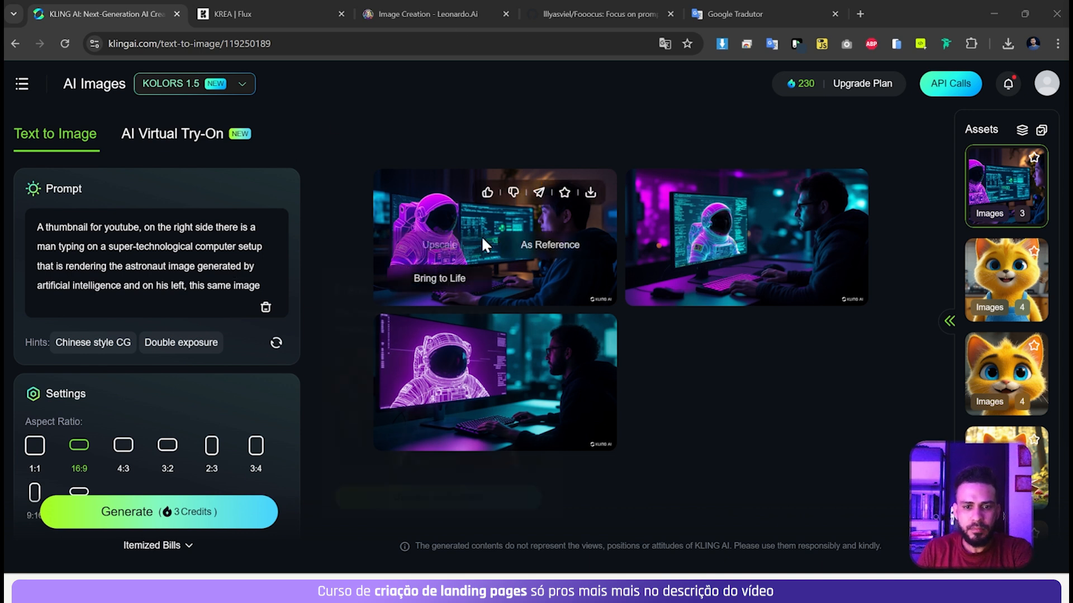
click(487, 235)
click(353, 135)
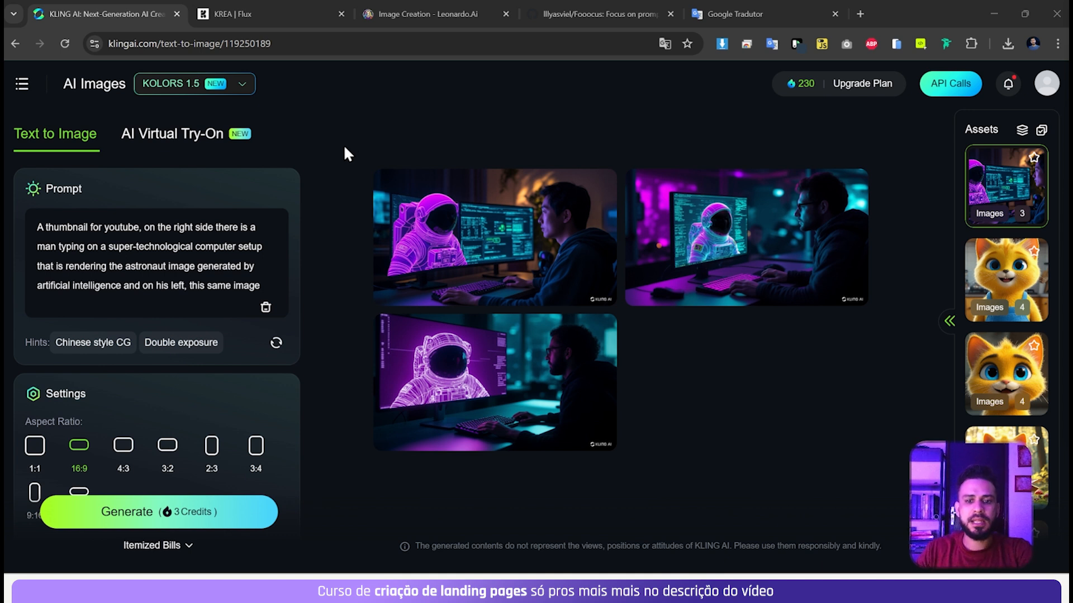
Switch to Google Translate and highlight the sentence "Imagem background para um site." in the Portuguese source text
click(715, 7)
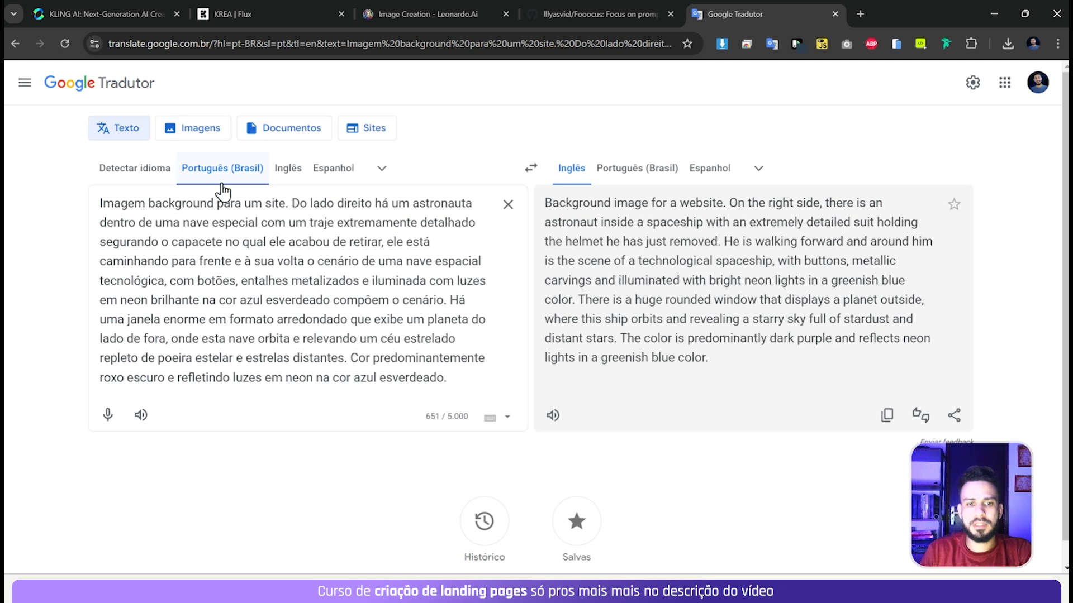
key(alt+Tab)
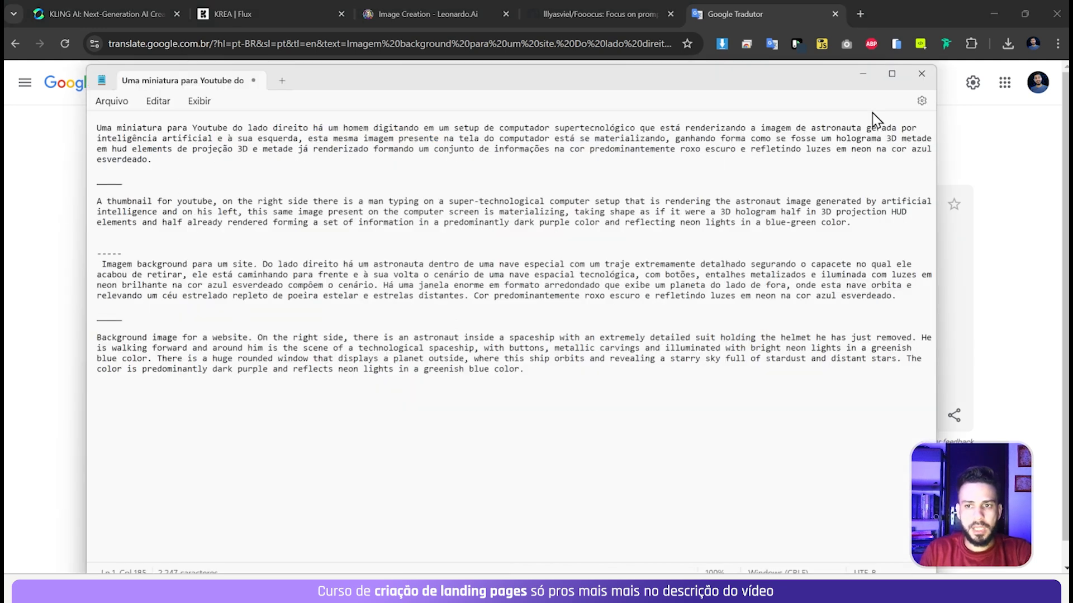
click(866, 76)
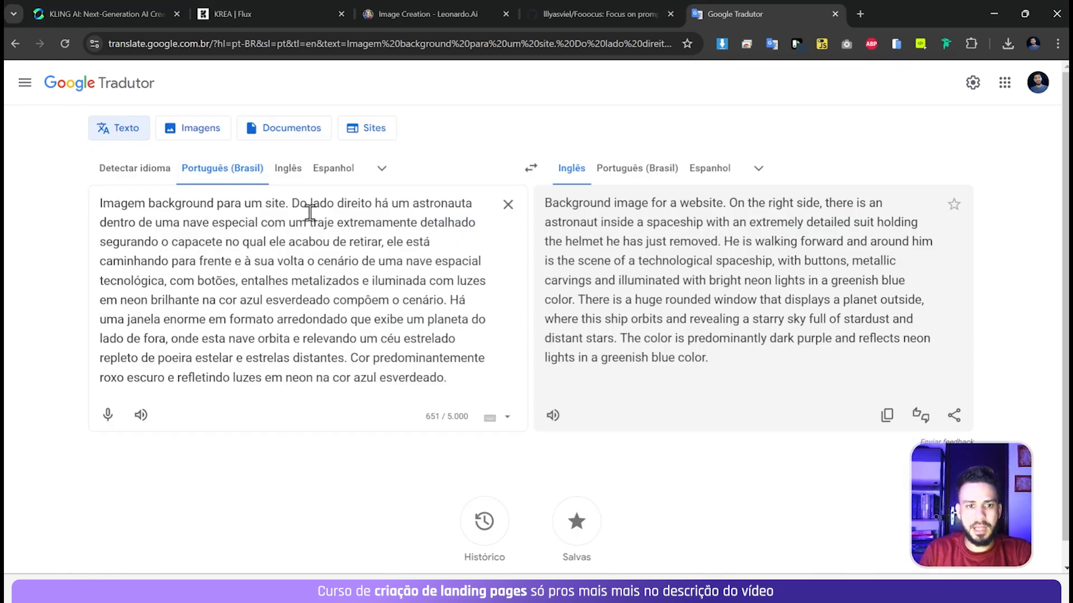
drag(288, 204, 100, 212)
click(251, 211)
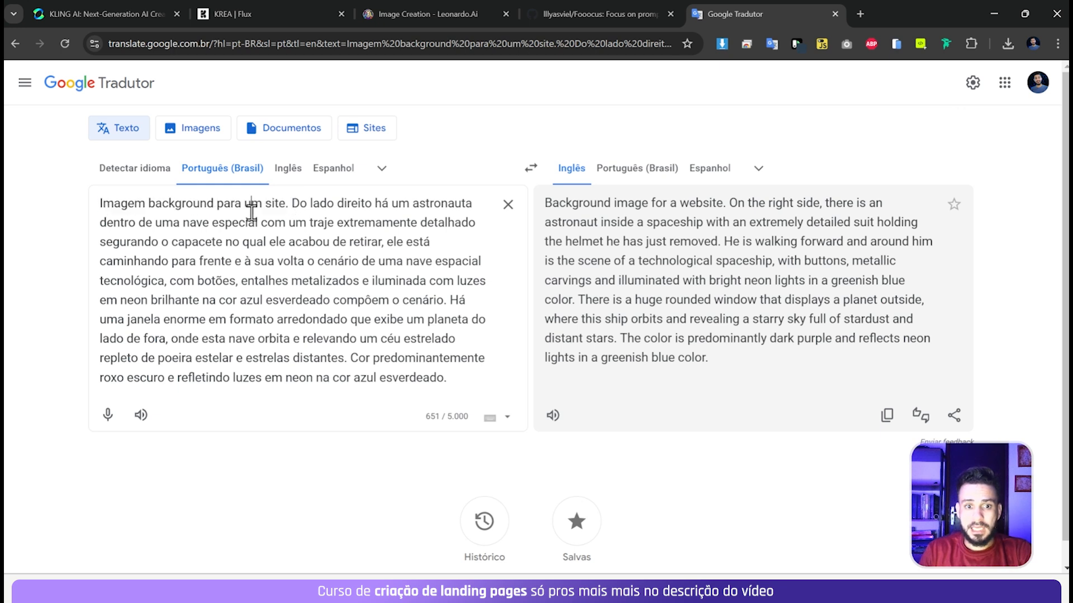
drag(291, 205, 82, 209)
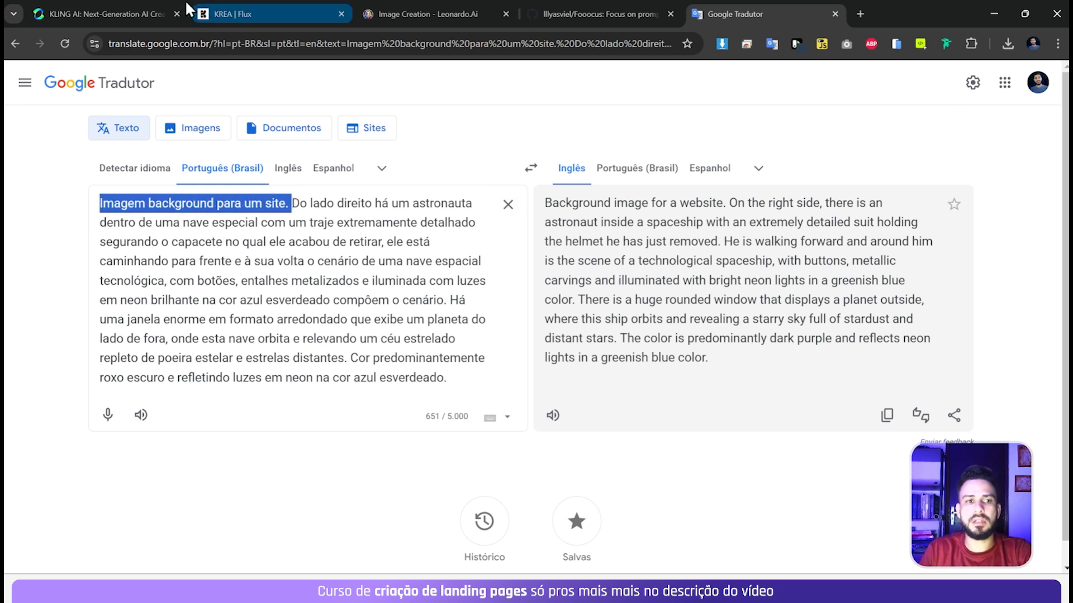
Copy the English website background description from the text notes and return to Kling AI
click(101, 14)
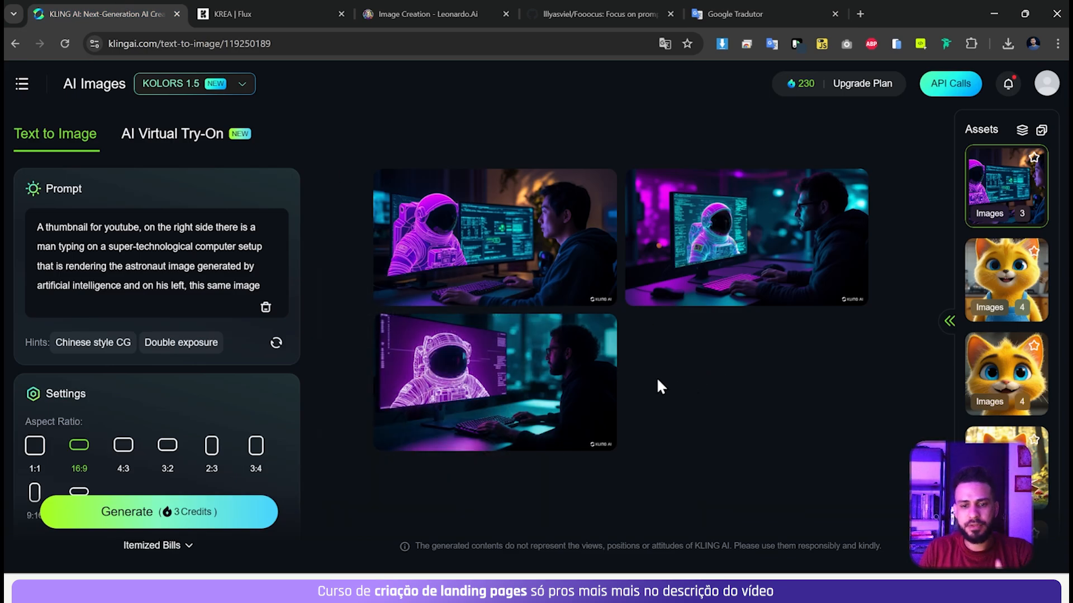
mouse_move(563, 394)
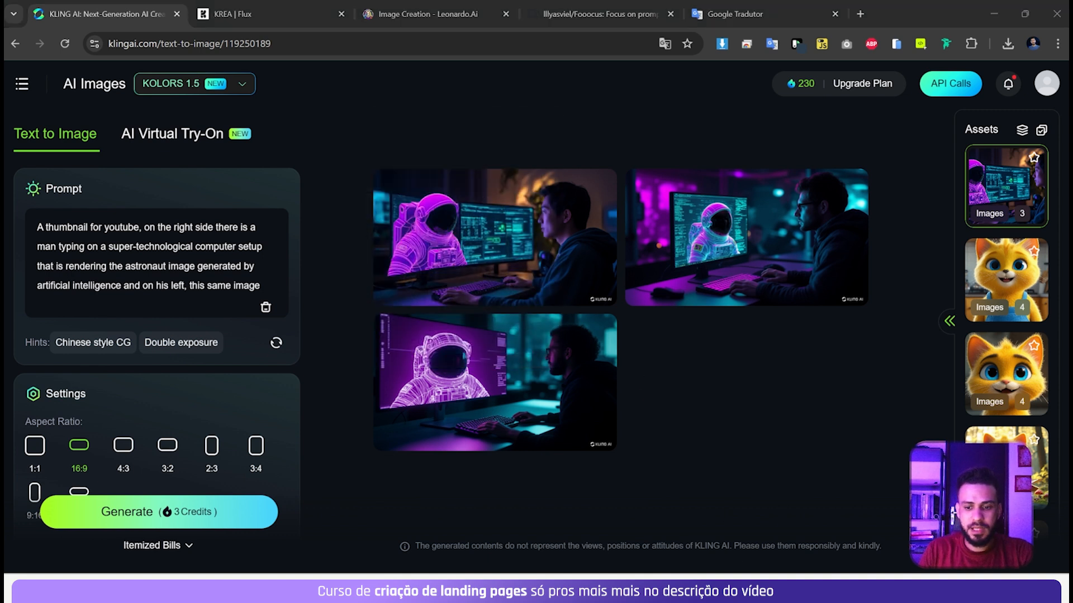
key(alt+Tab)
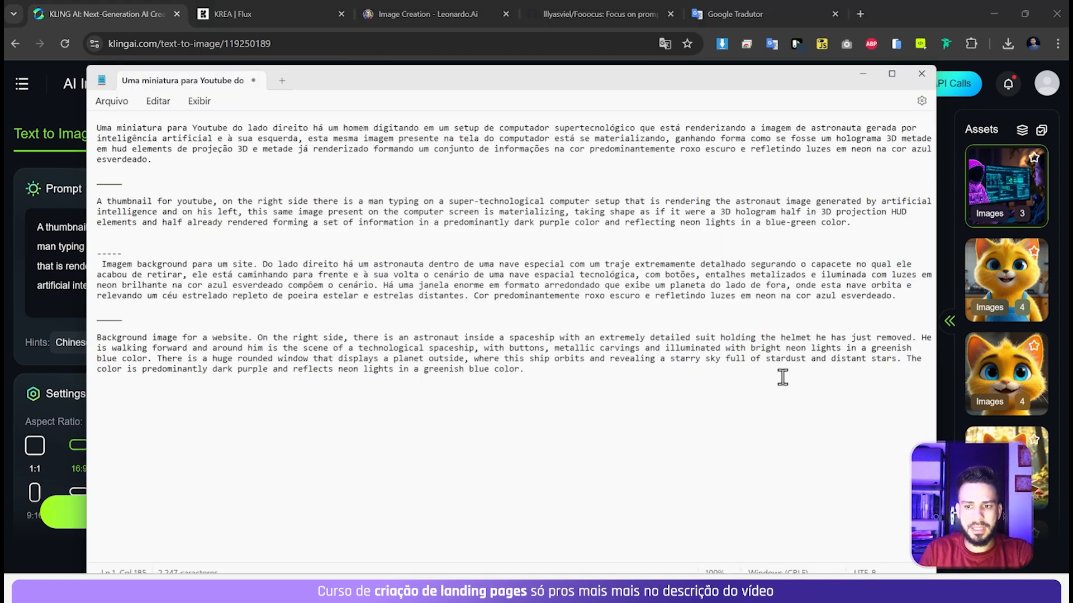
drag(551, 375, 90, 344)
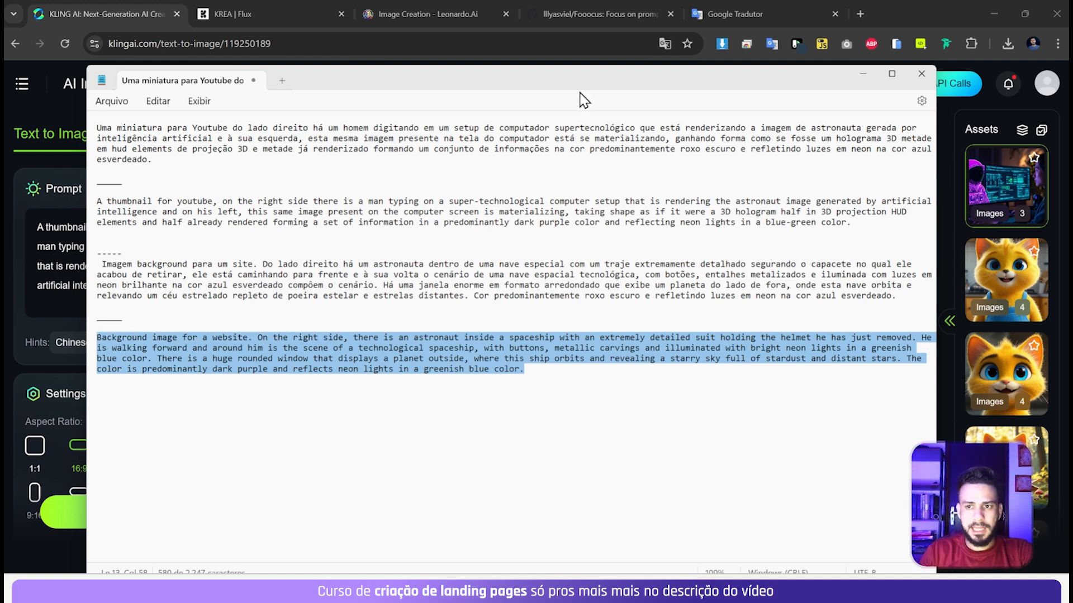
click(862, 74)
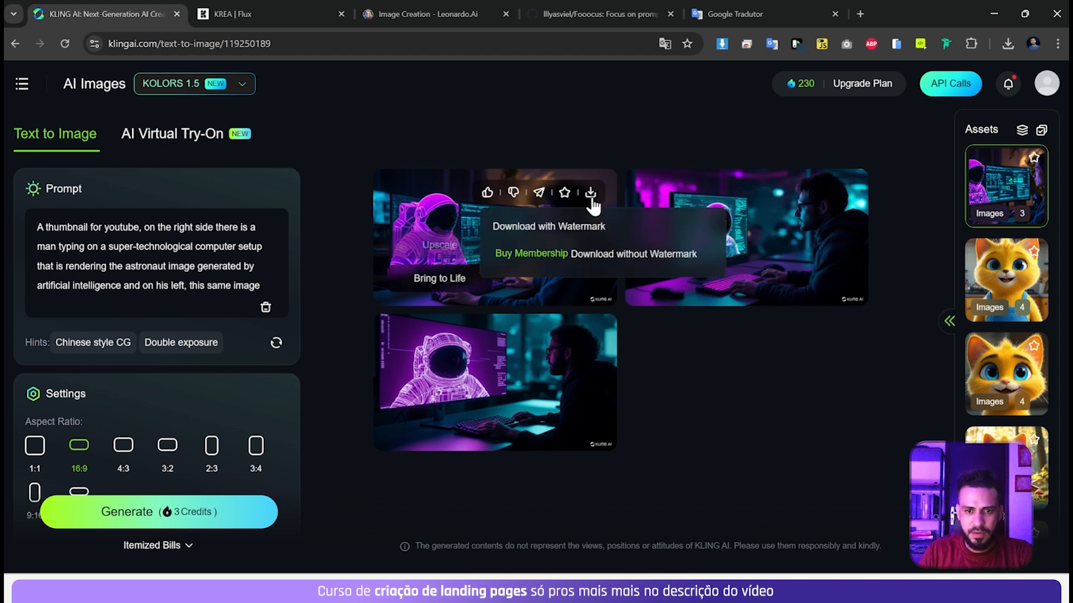
Download the first two astronaut thumbnail images, plus the second and third spaceship background images
click(590, 195)
click(842, 193)
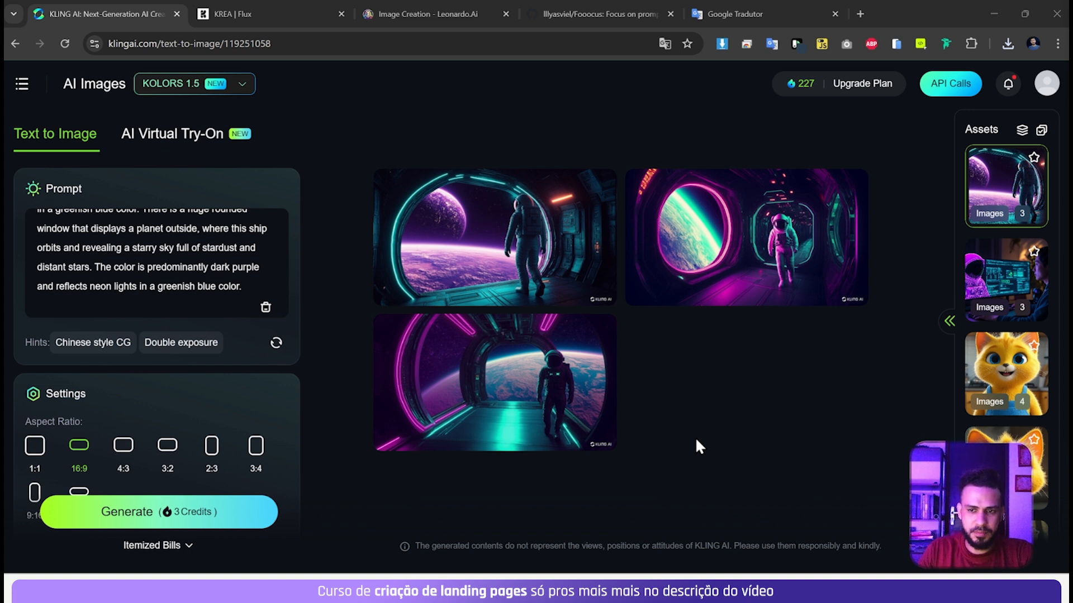
click(590, 340)
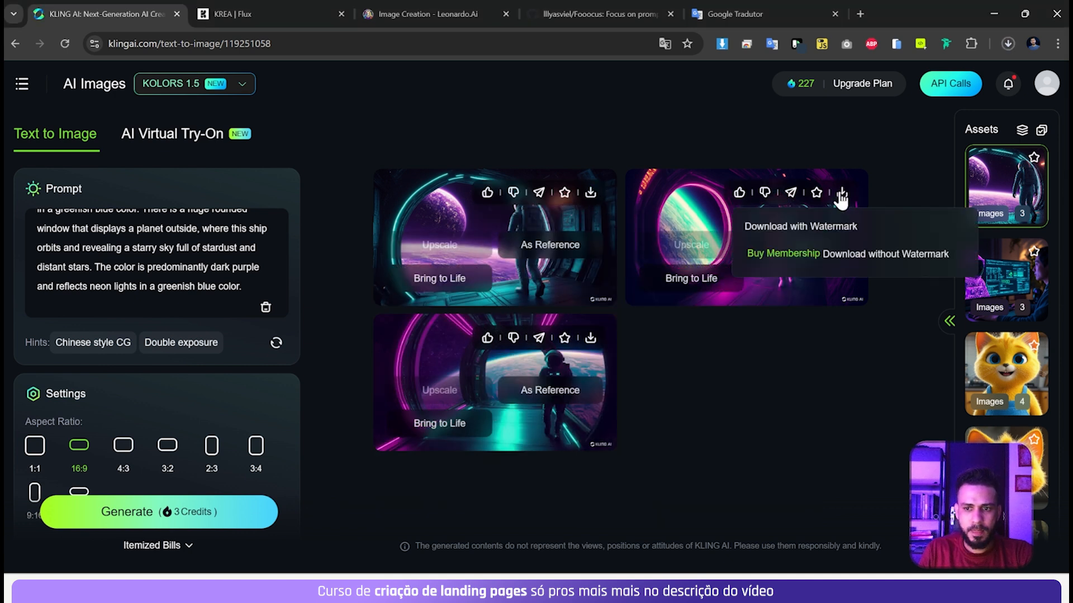
click(840, 193)
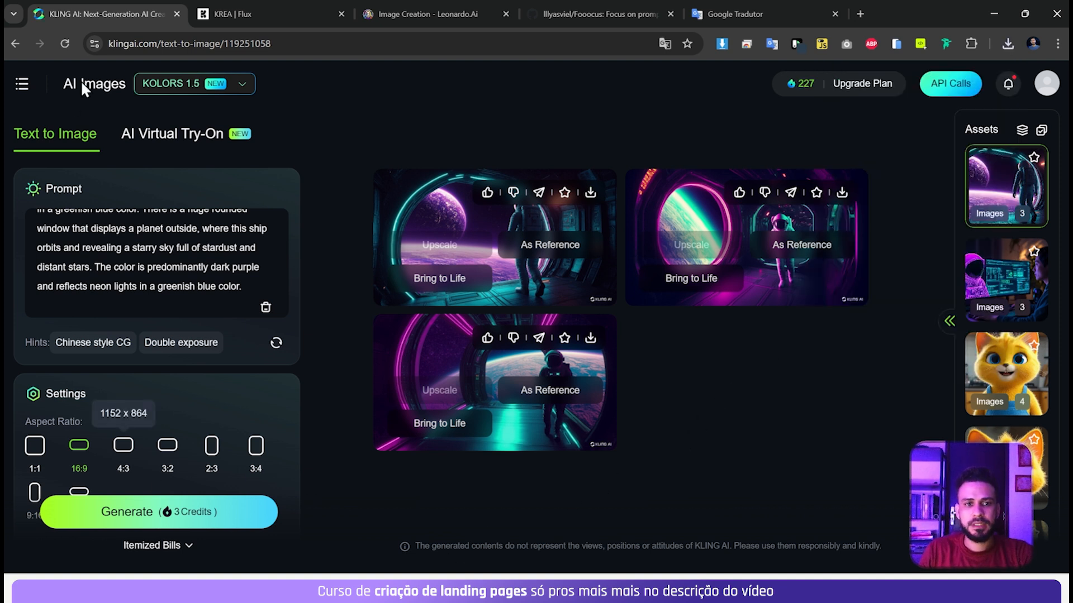
Switch to KREA and open the krea.ai home page by removing "apps/image/flux" from the address
click(283, 8)
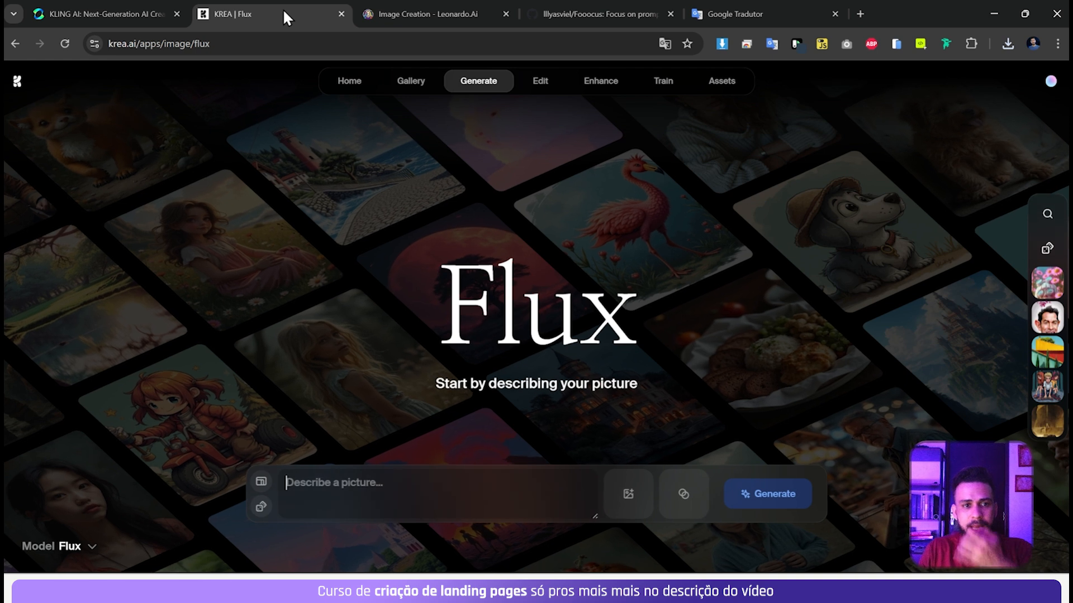
click(165, 44)
click(165, 44)
click(272, 44)
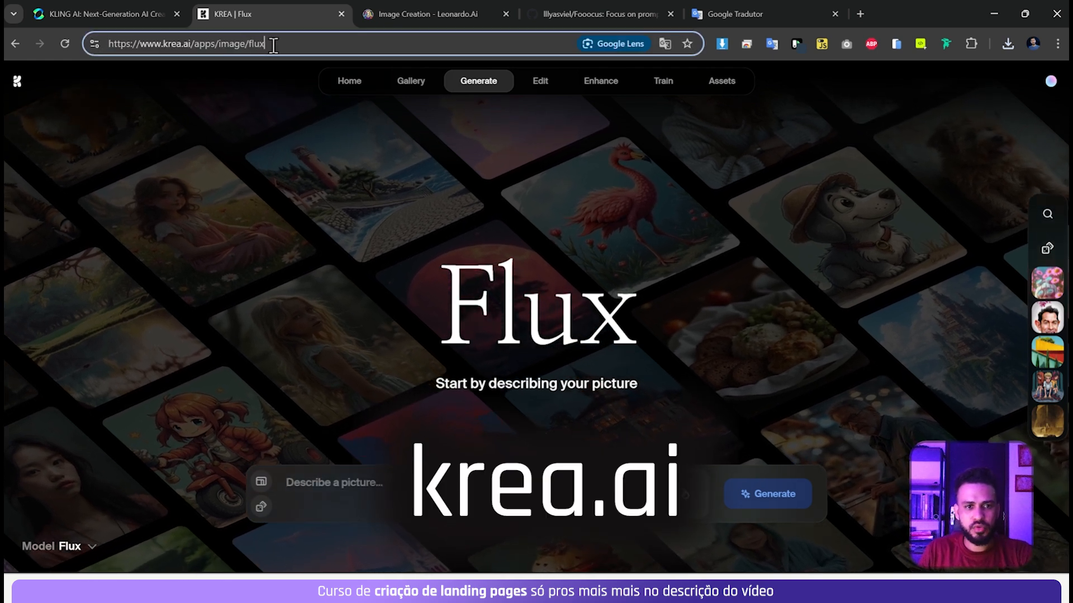
drag(195, 44, 340, 46)
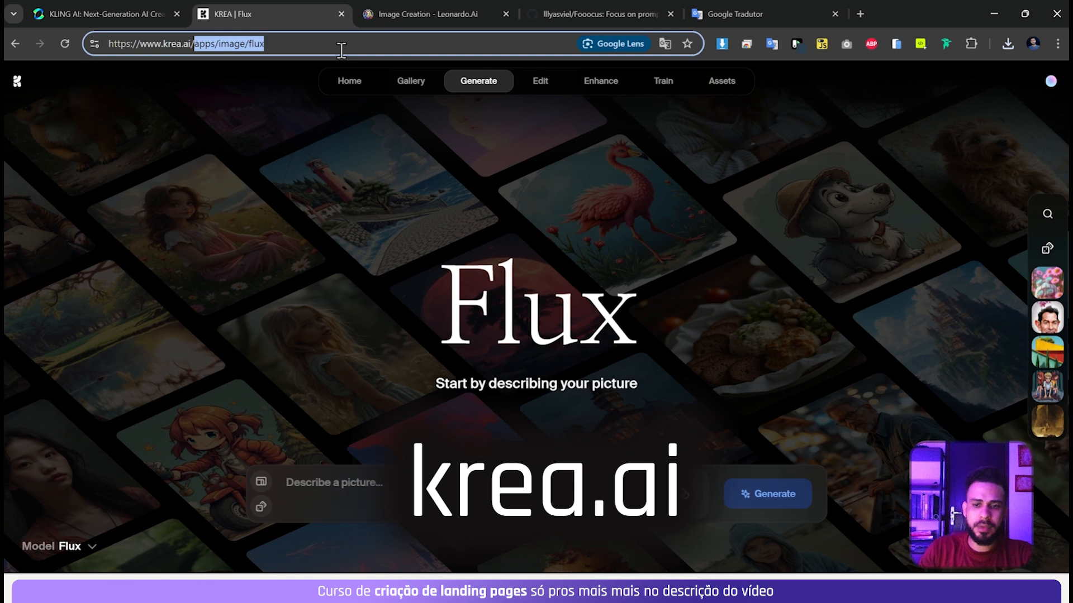
key(BackSpace)
key(Return)
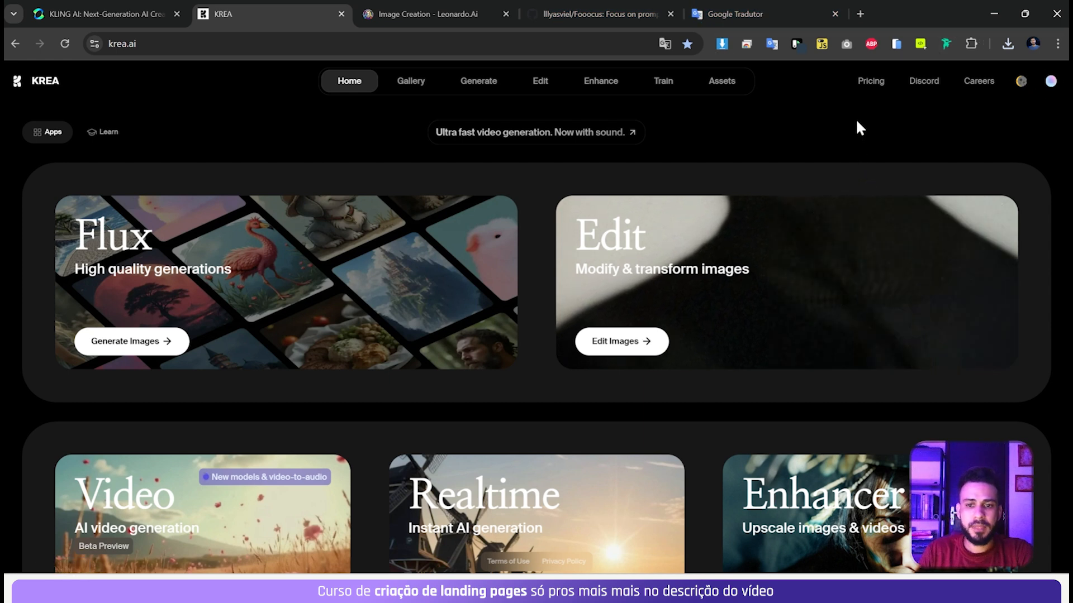
Look over the tools offered on the KREA home page and open the Flux image generator
scroll(87, 420, down, 3)
scroll(87, 419, down, 4)
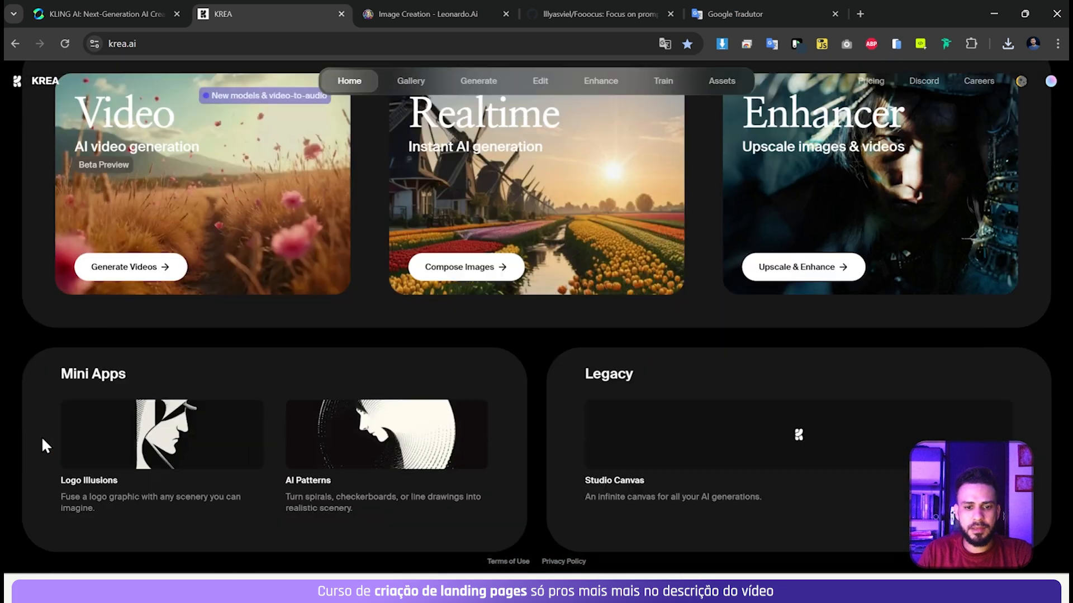
scroll(42, 434, up, 7)
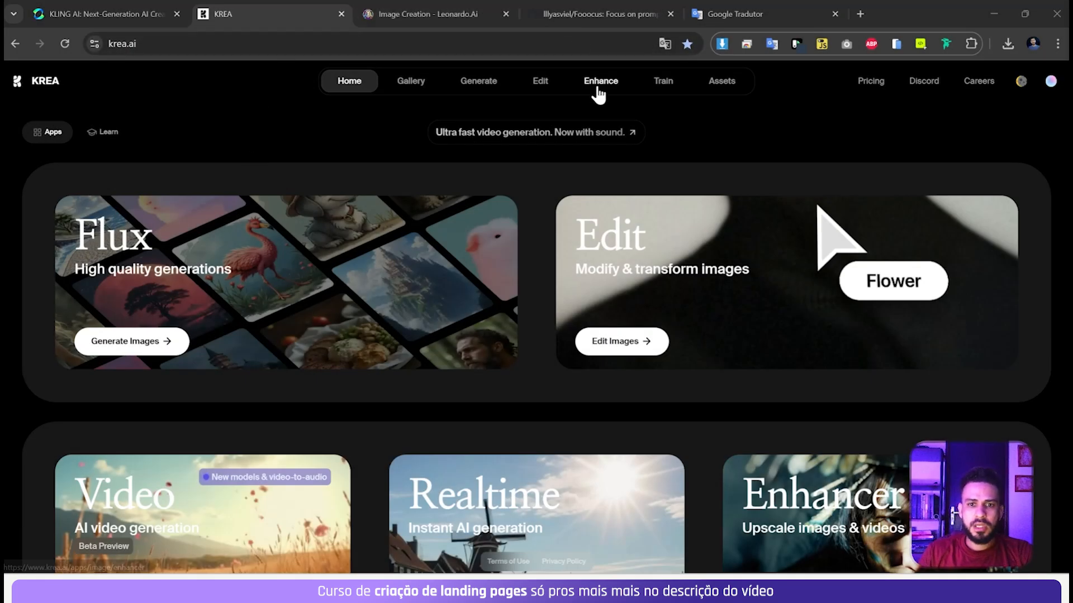
click(253, 252)
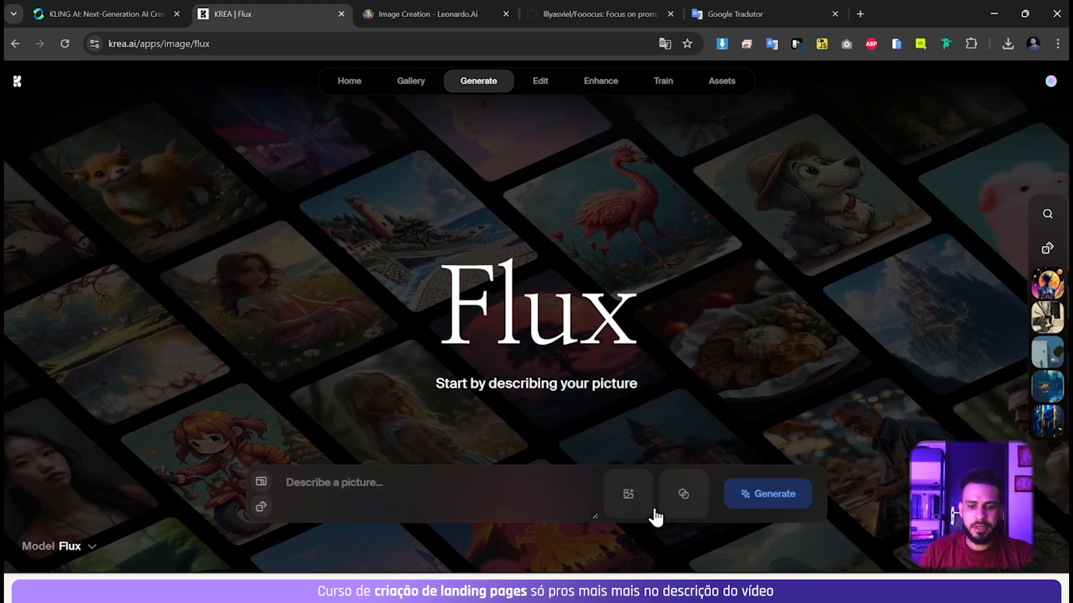
Set the aspect ratio to 16:9 for the YouTube thumbnail prompt and generate the images
click(261, 481)
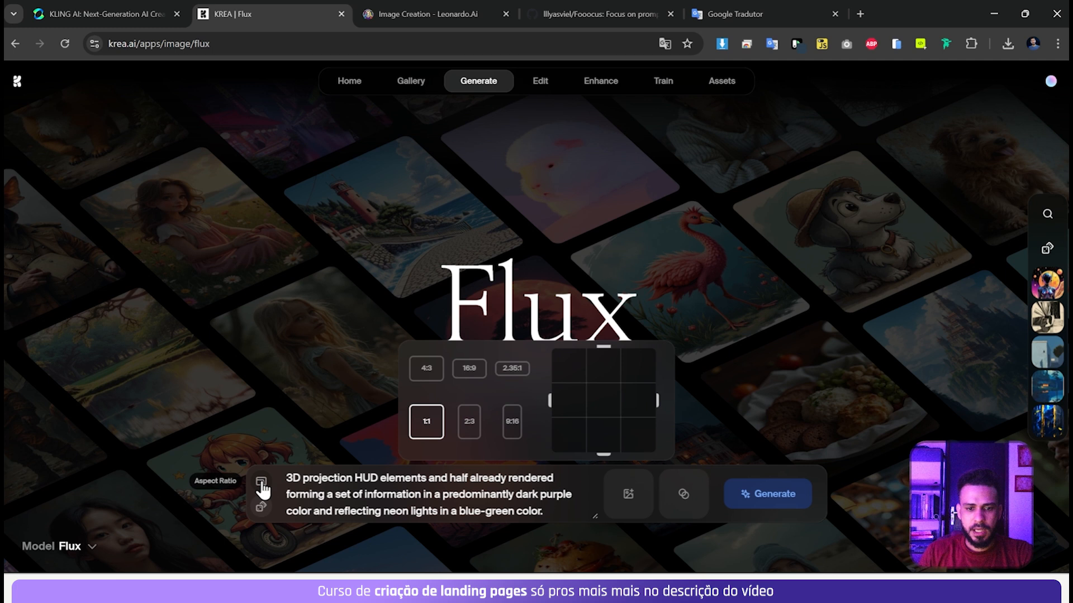
click(460, 383)
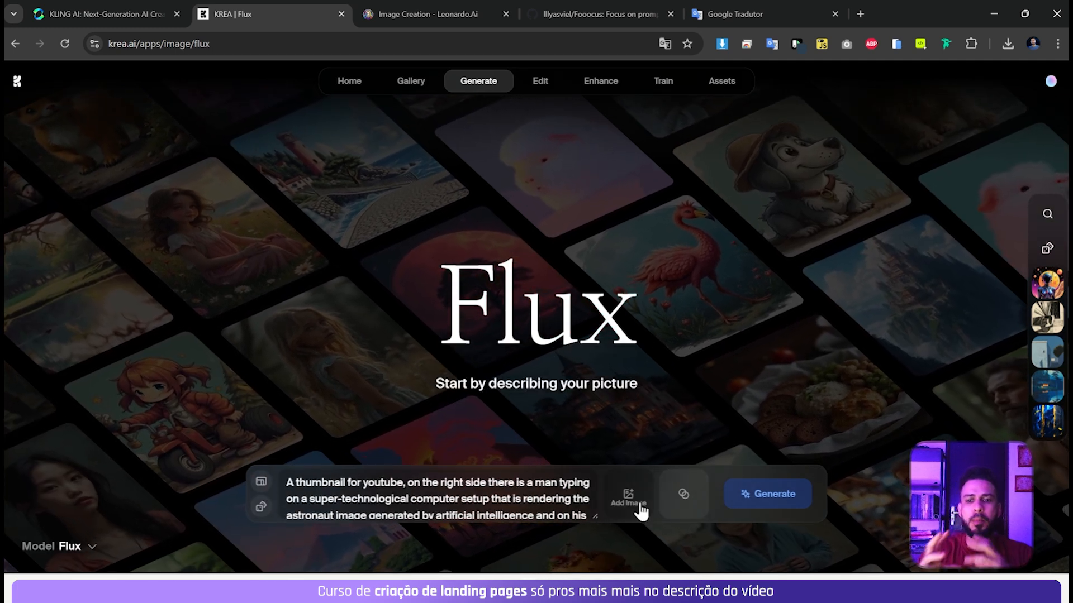
click(770, 494)
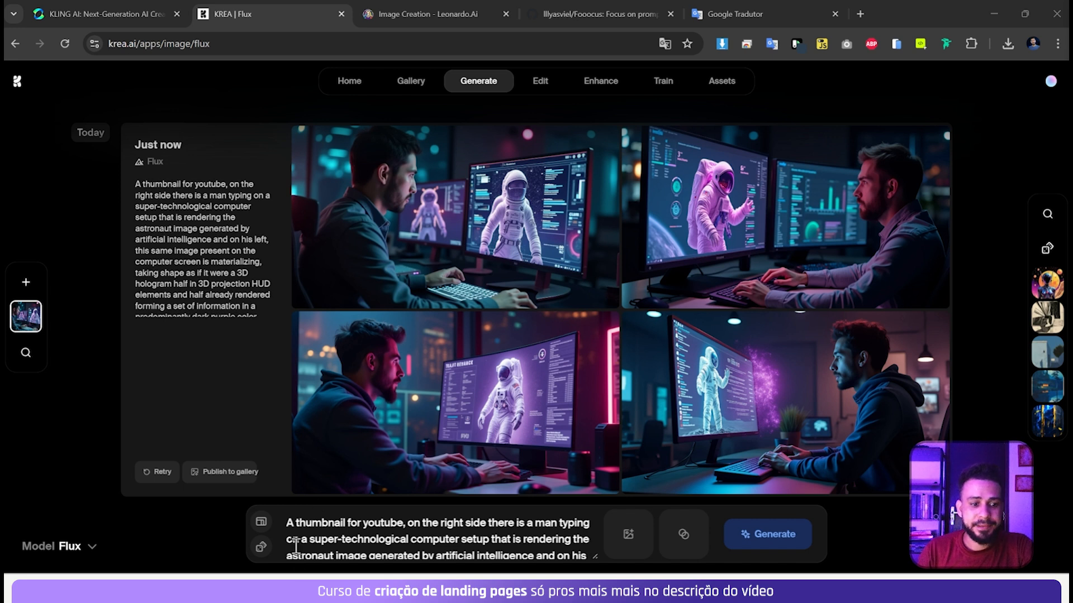
Check which generation models are available besides Flux
click(72, 547)
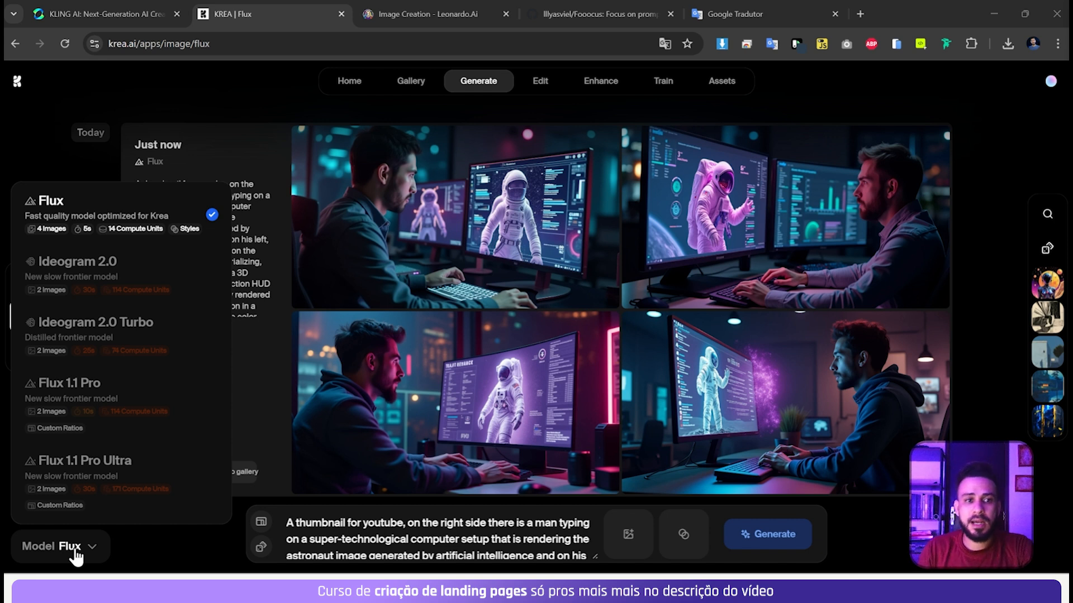
click(73, 551)
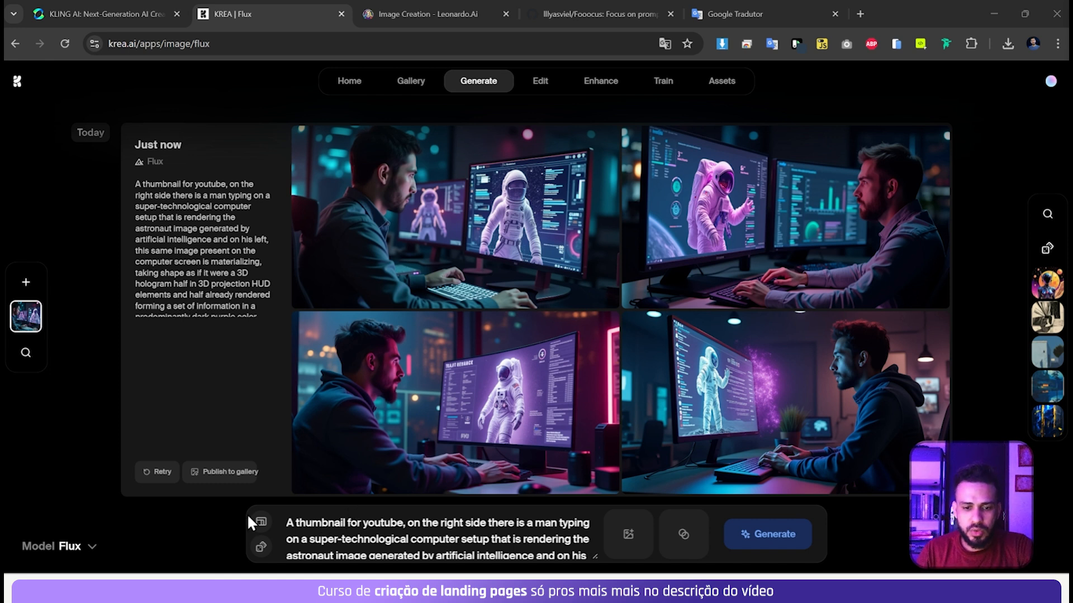
Download the first and fourth images generated from the website background prompt
scroll(298, 521, down, 3)
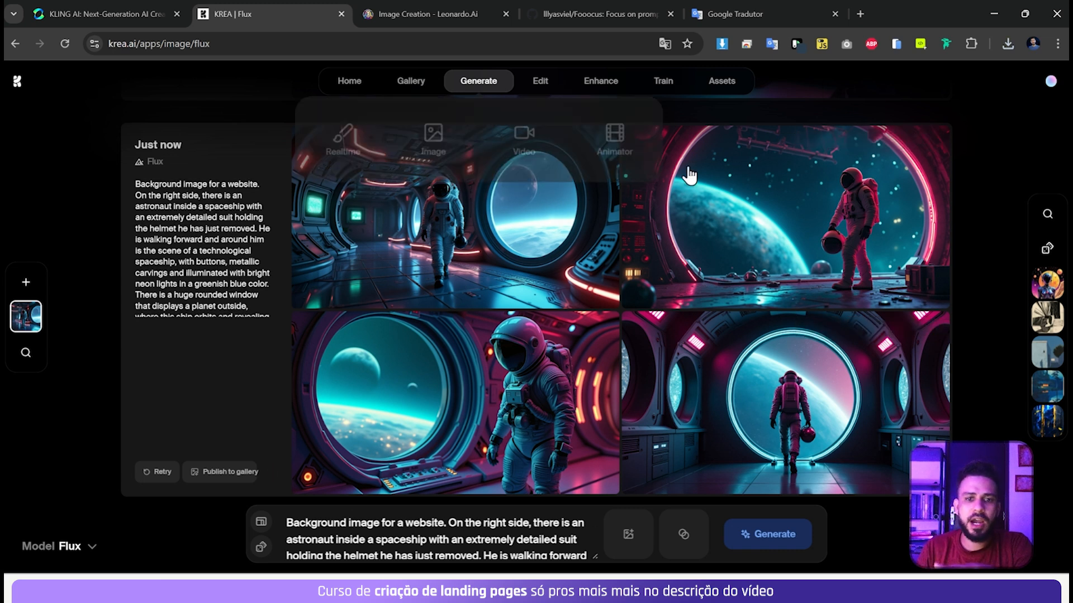
click(598, 146)
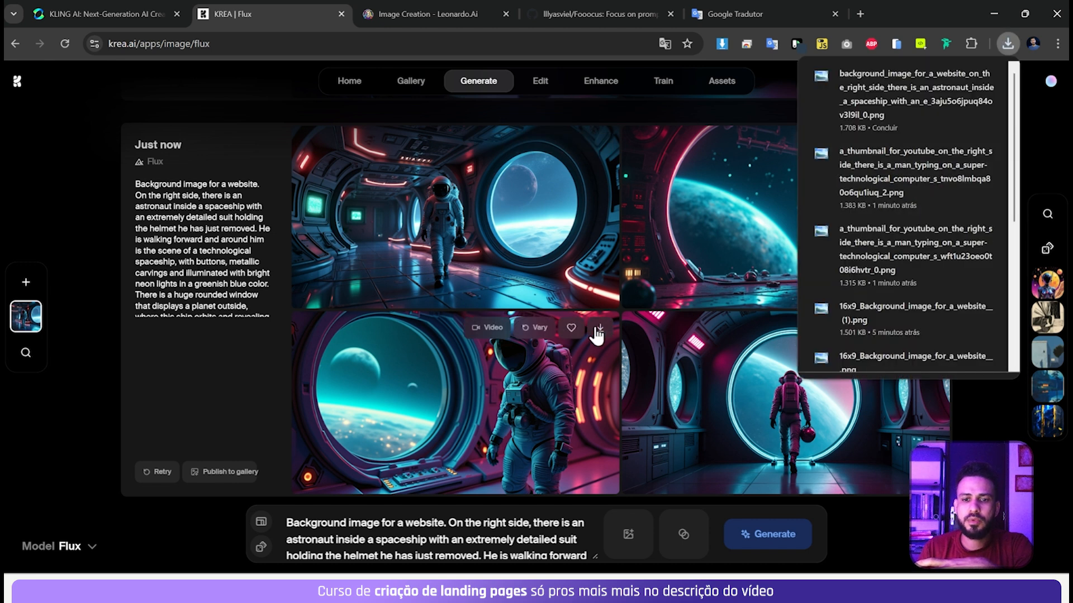
click(928, 332)
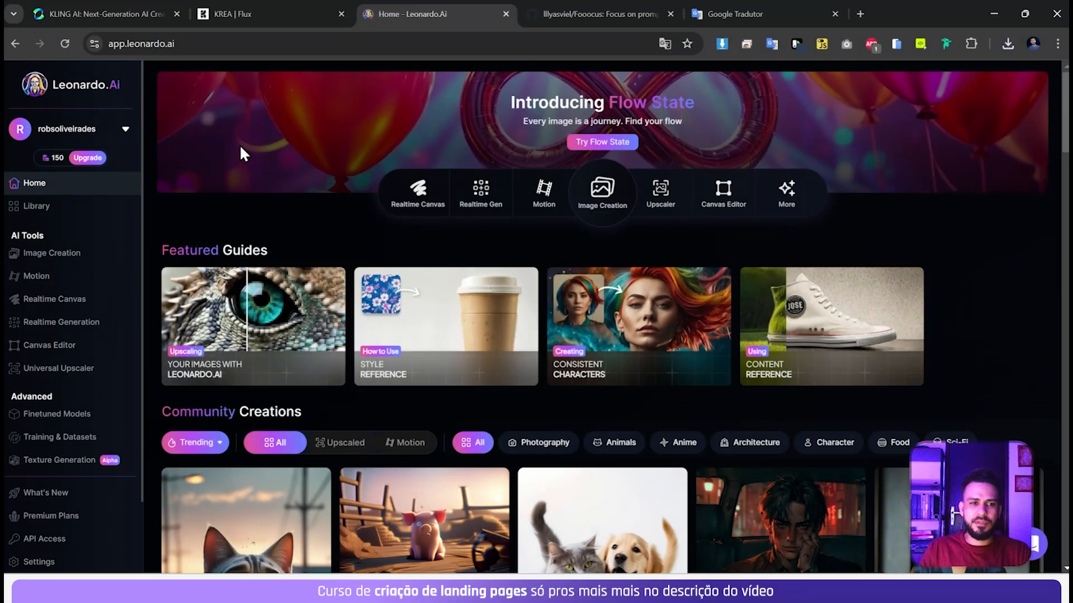
Open the main leonardo.ai site instead of its app address
click(187, 43)
click(212, 44)
drag(222, 47, 101, 61)
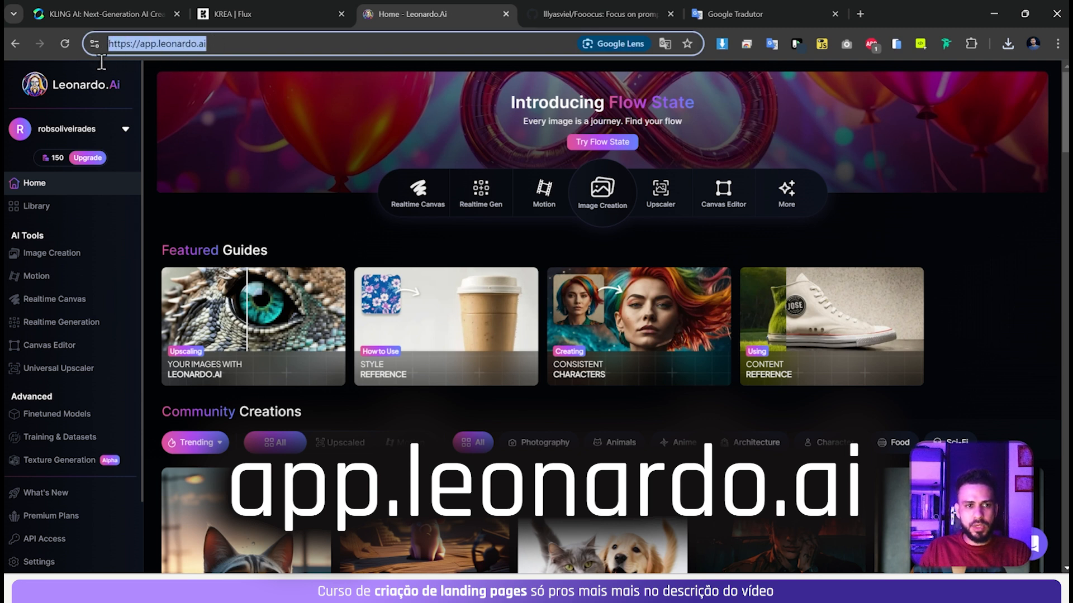
click(160, 45)
drag(159, 47, 107, 46)
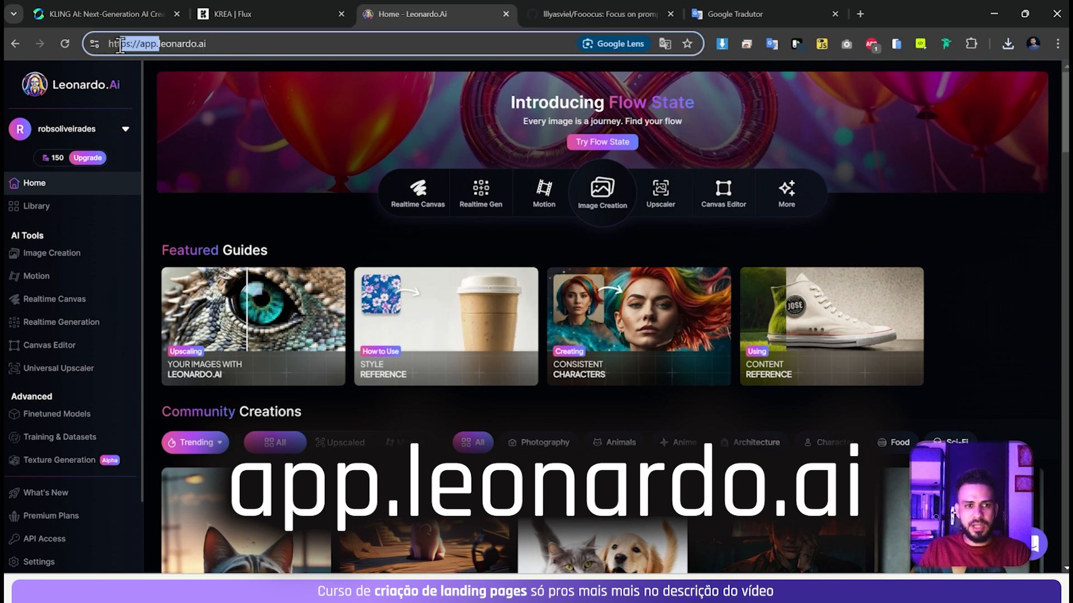
click(63, 44)
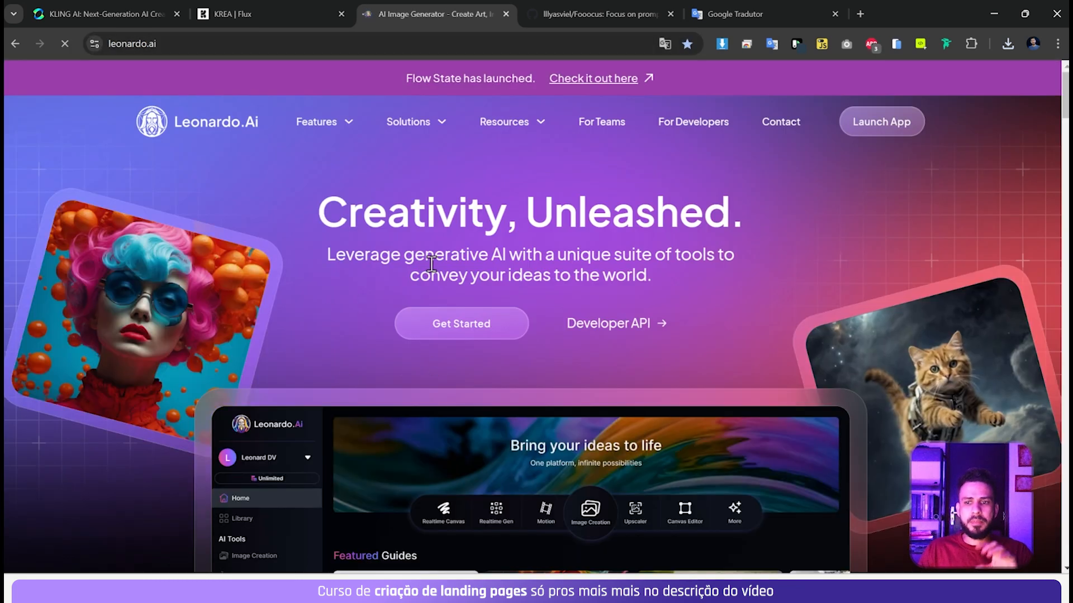
Launch the Leonardo.Ai app from the site, dismiss the page translation offer, and open Image Creation
click(461, 320)
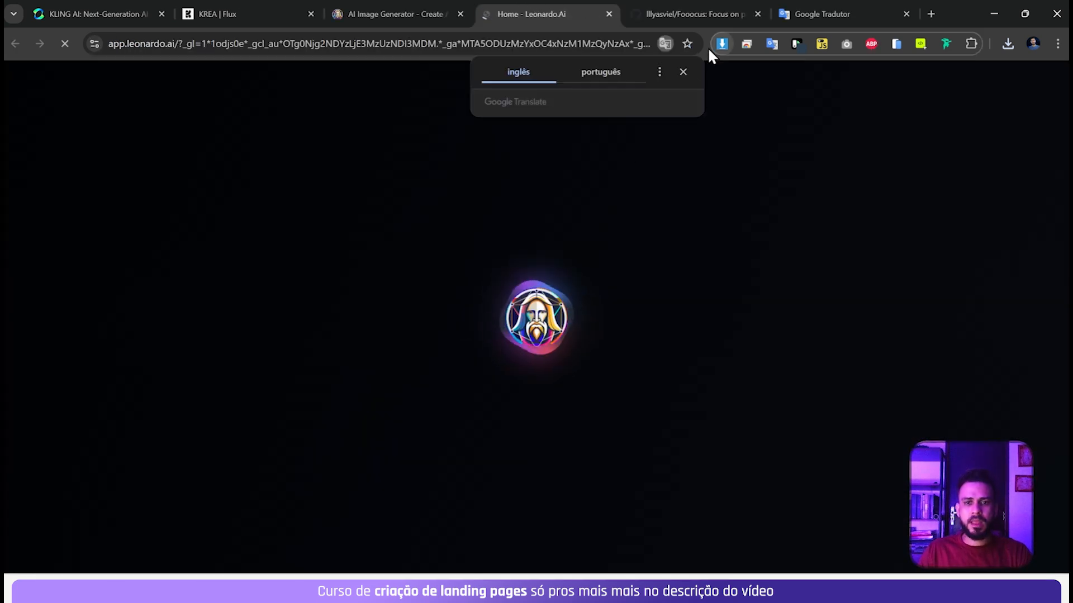
click(683, 72)
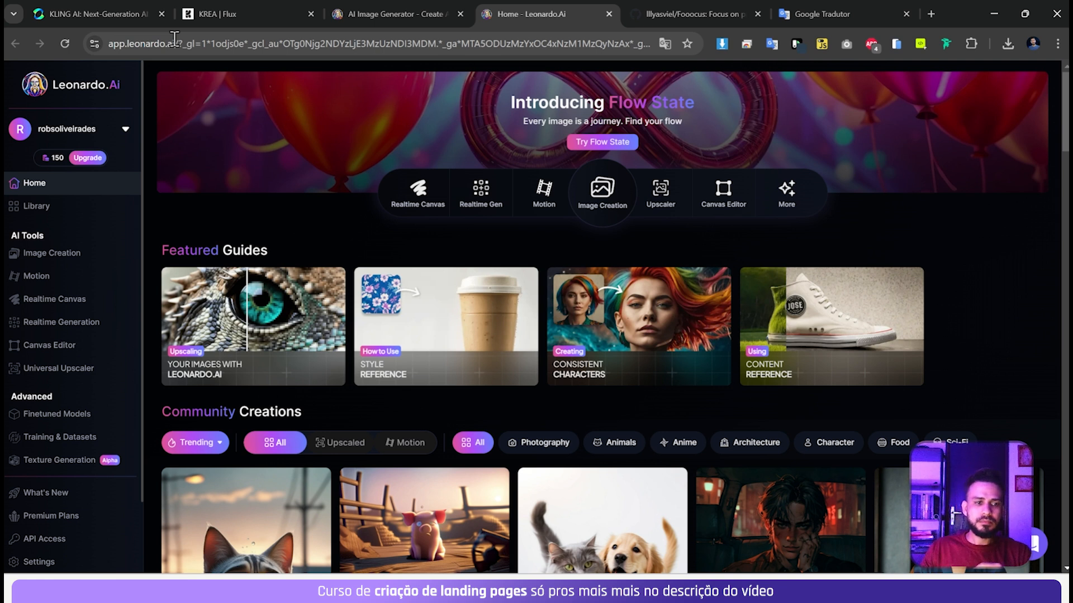
click(596, 204)
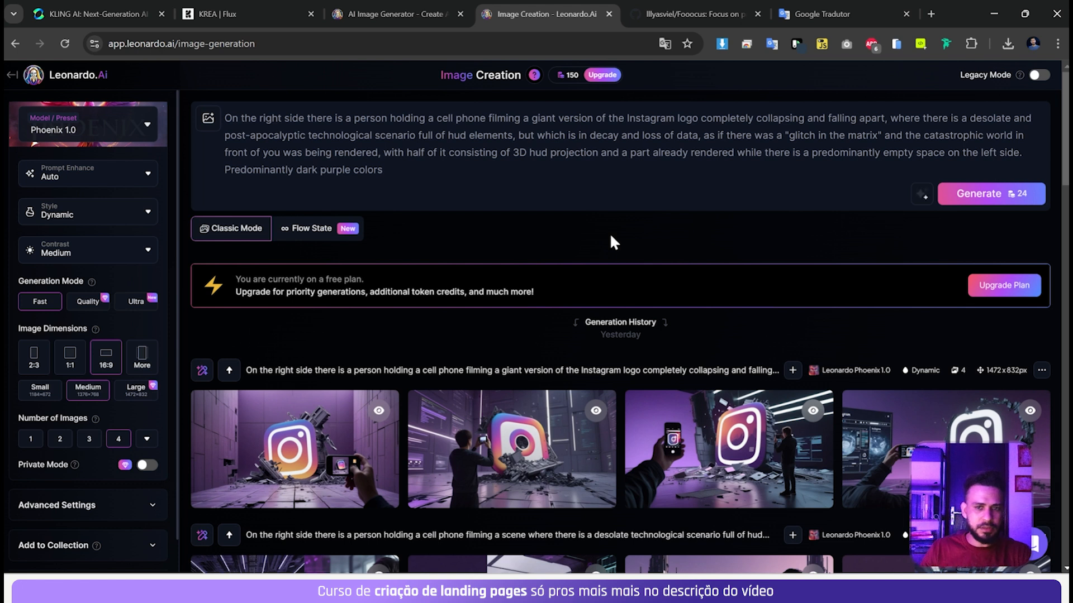
Set the image generation model to Flux Dev
click(142, 134)
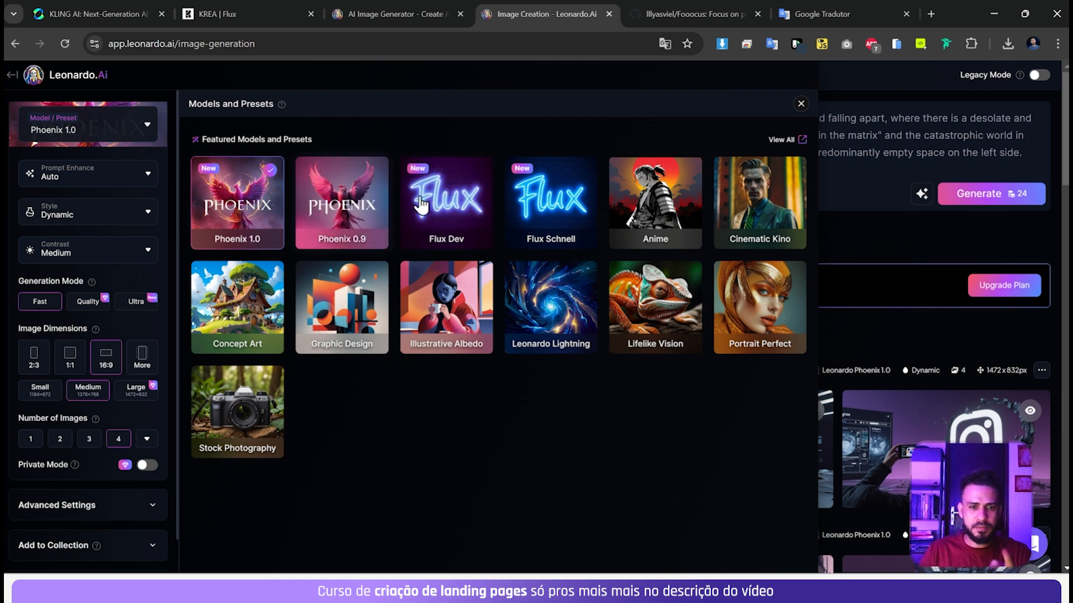
click(442, 218)
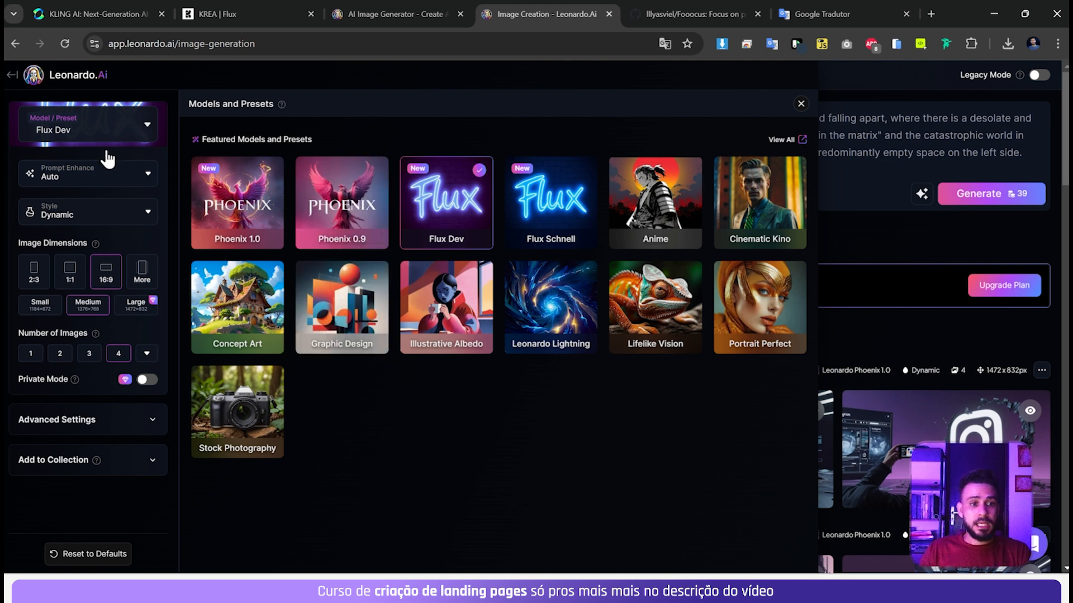
Examine the Prompt Enhance choices and the list of available styles
click(98, 188)
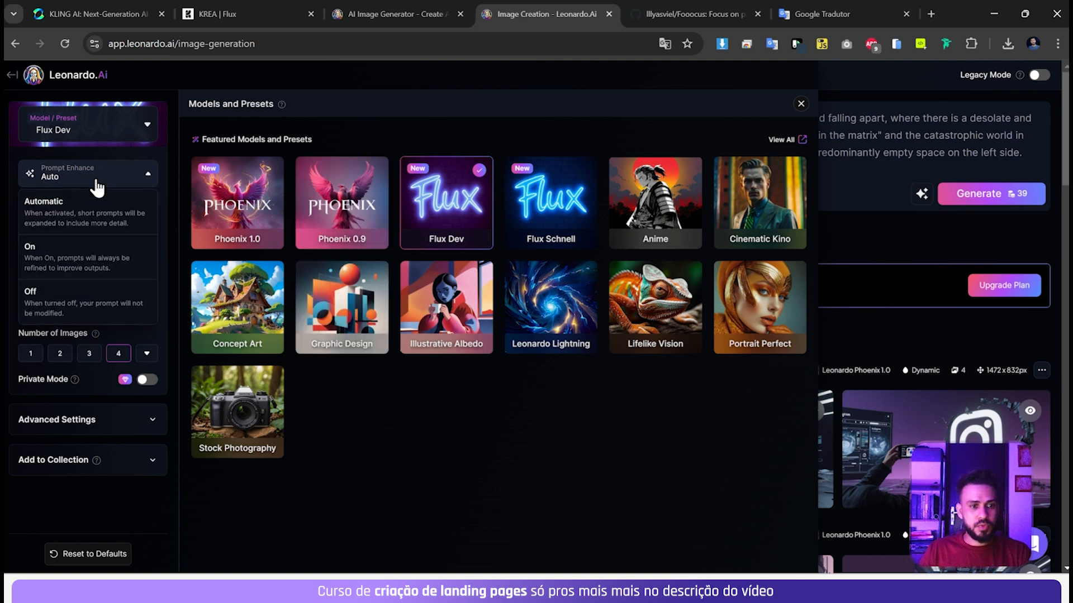
click(97, 184)
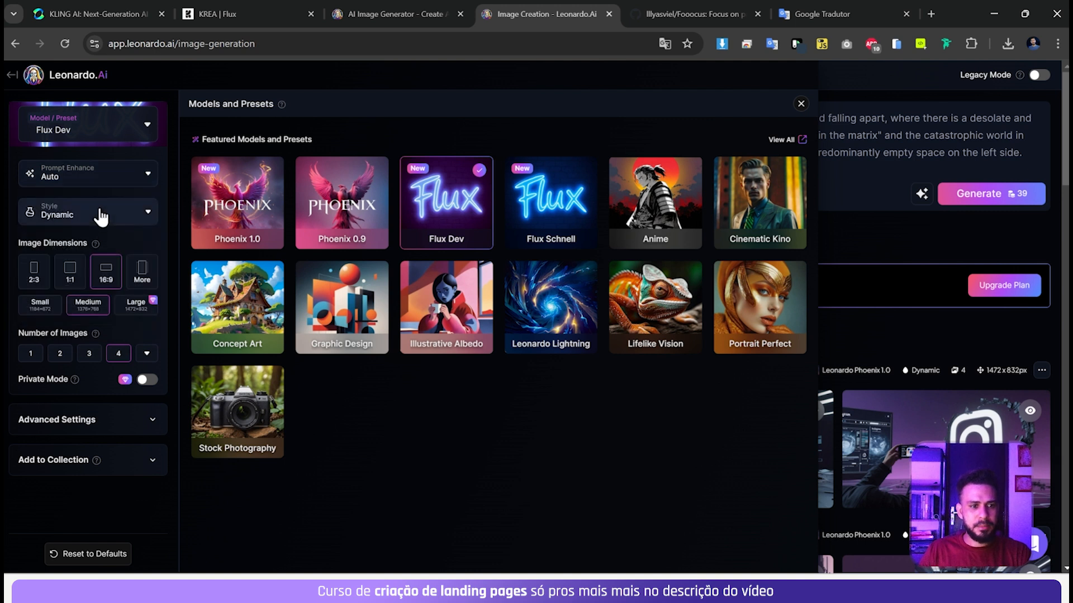
click(101, 215)
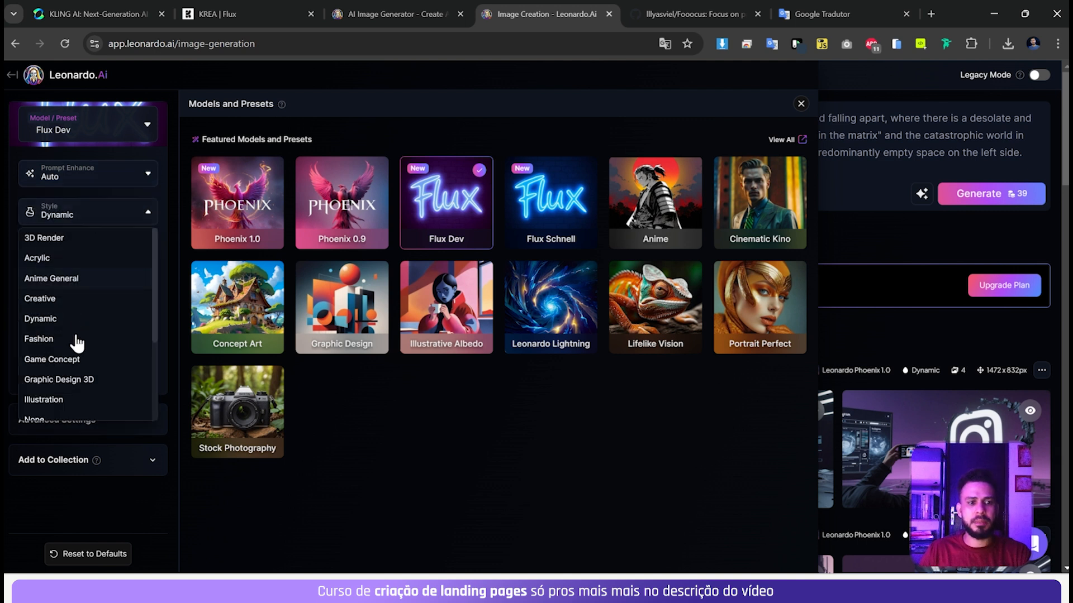
scroll(77, 350, down, 3)
scroll(77, 350, up, 3)
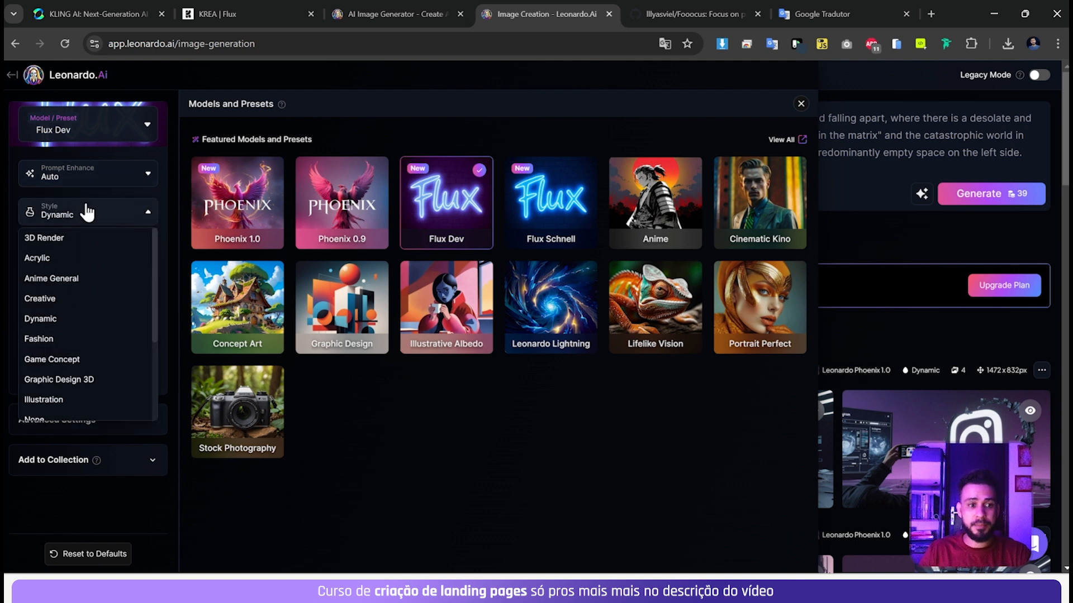
Replace the prompt with the website background description of an astronaut in a spaceship holding his helmet, and generate four 16:9 images with Flux Dev
click(106, 218)
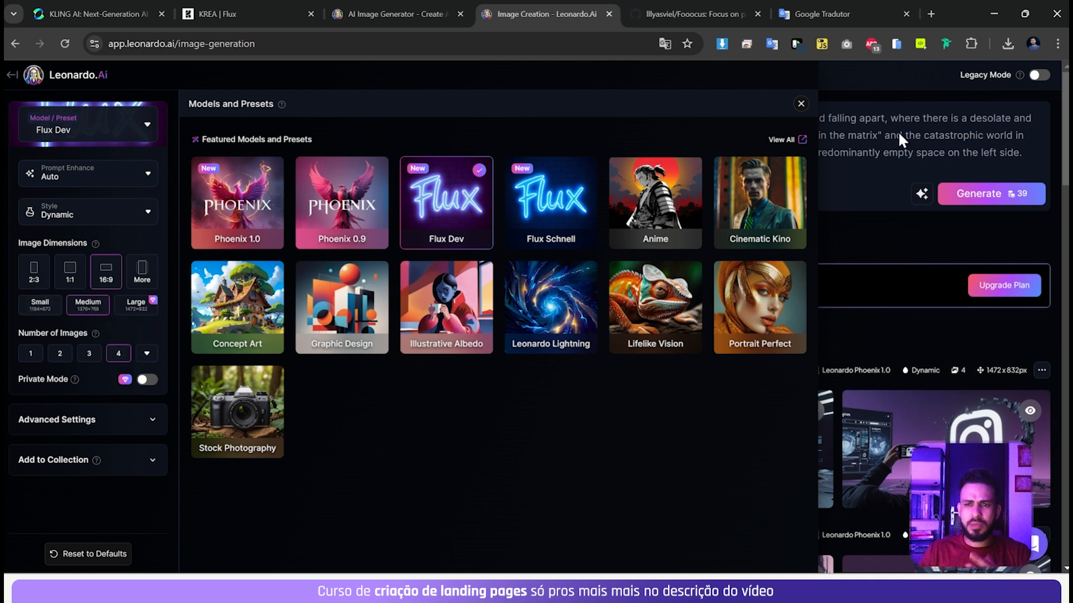
click(801, 105)
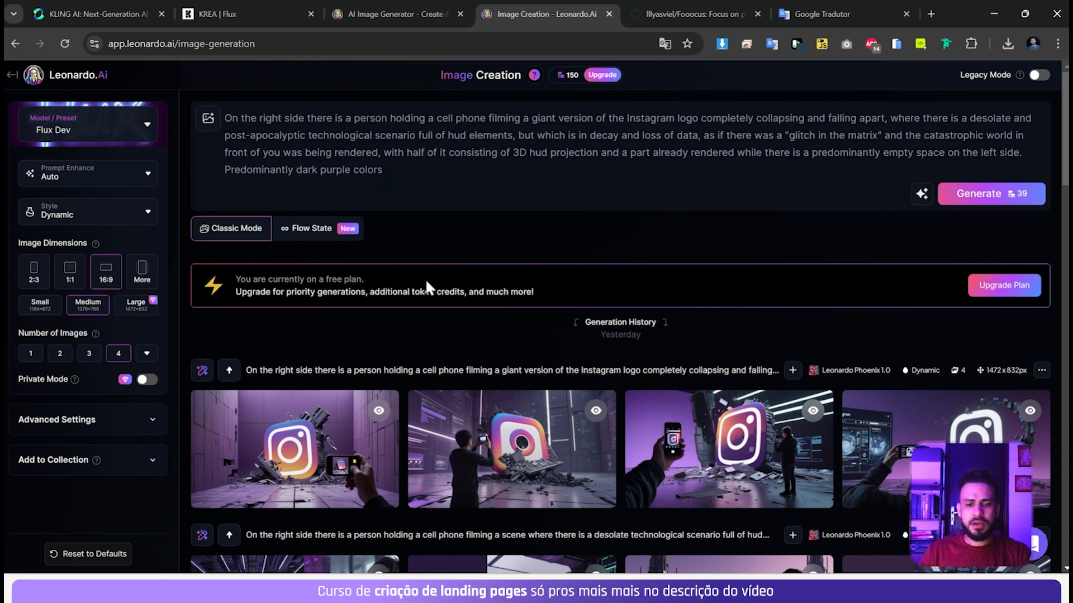
drag(385, 169, 177, 84)
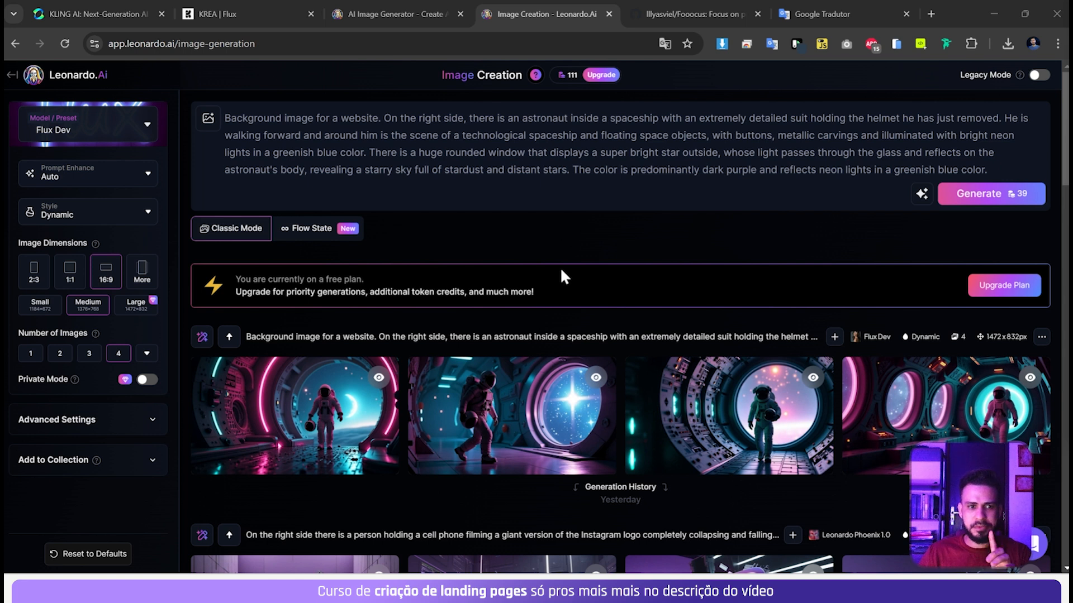
Compare the settings of presets such as Phoenix 1.0, Anime, Concept Art, Graphic Design, Stock Photography, Phoenix 0.9, Flux Schnell and Flux Dev
click(137, 128)
mouse_move(263, 219)
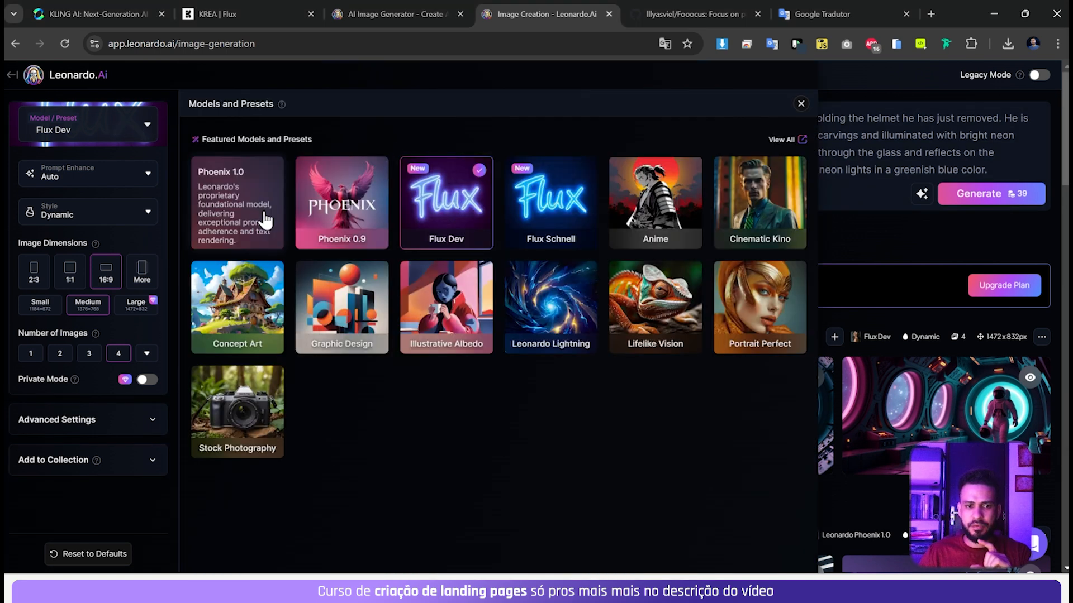
click(255, 196)
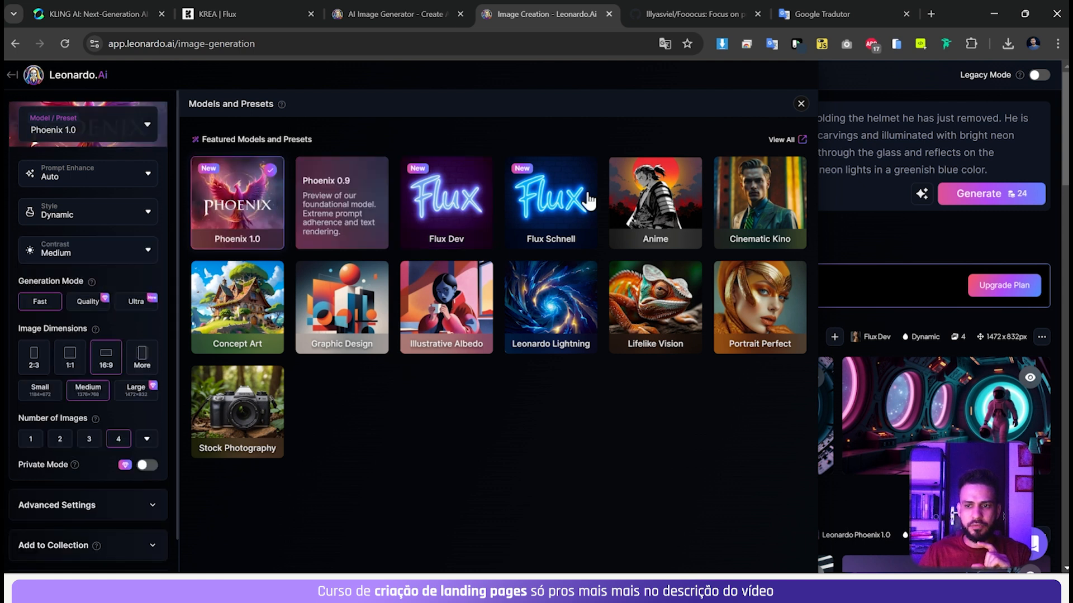
click(661, 218)
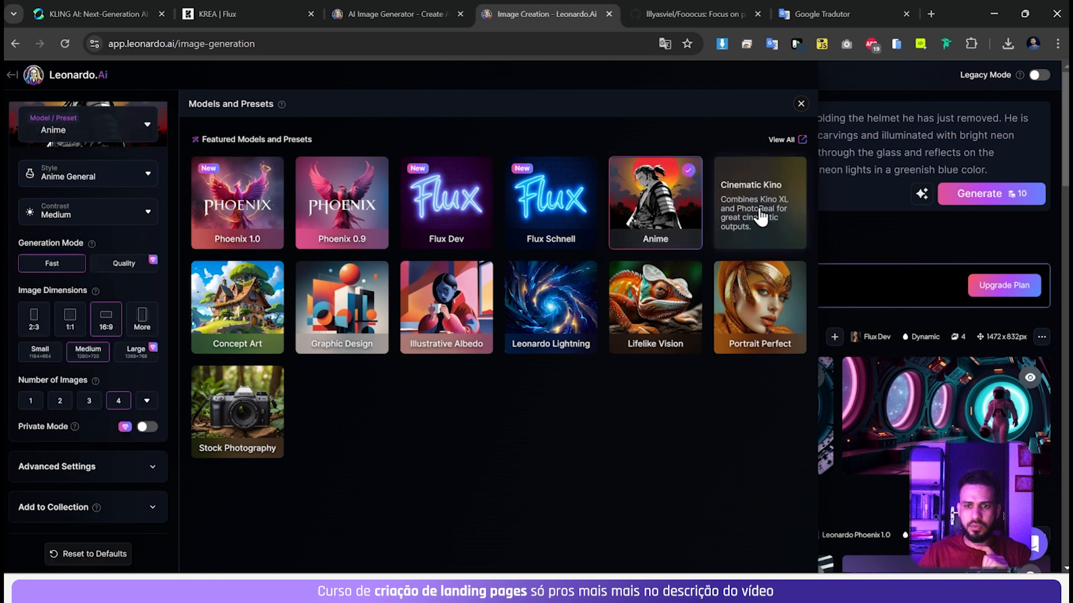
click(760, 217)
click(245, 304)
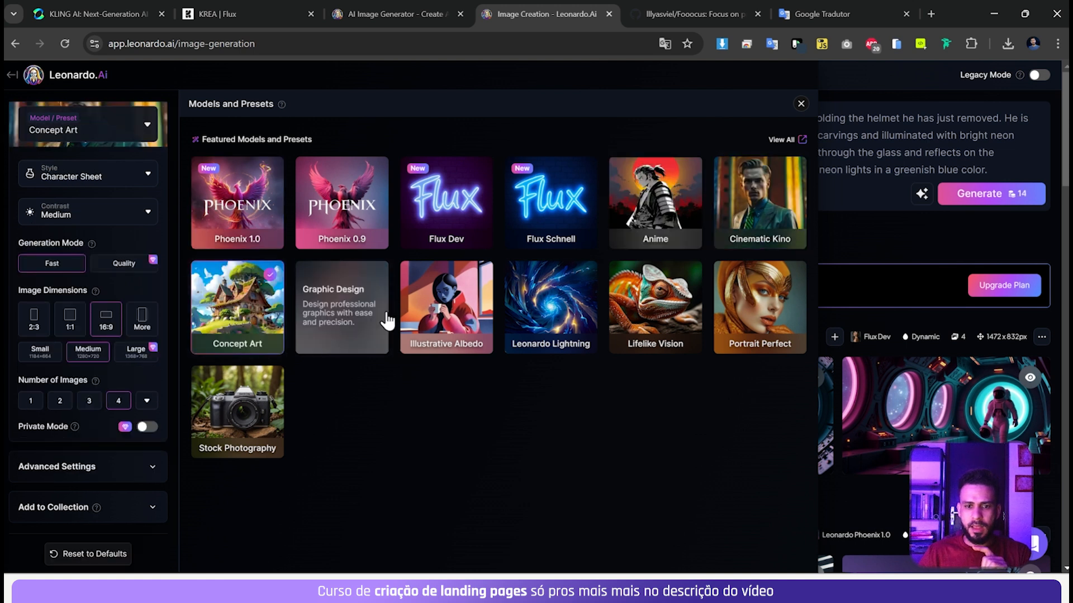
click(359, 313)
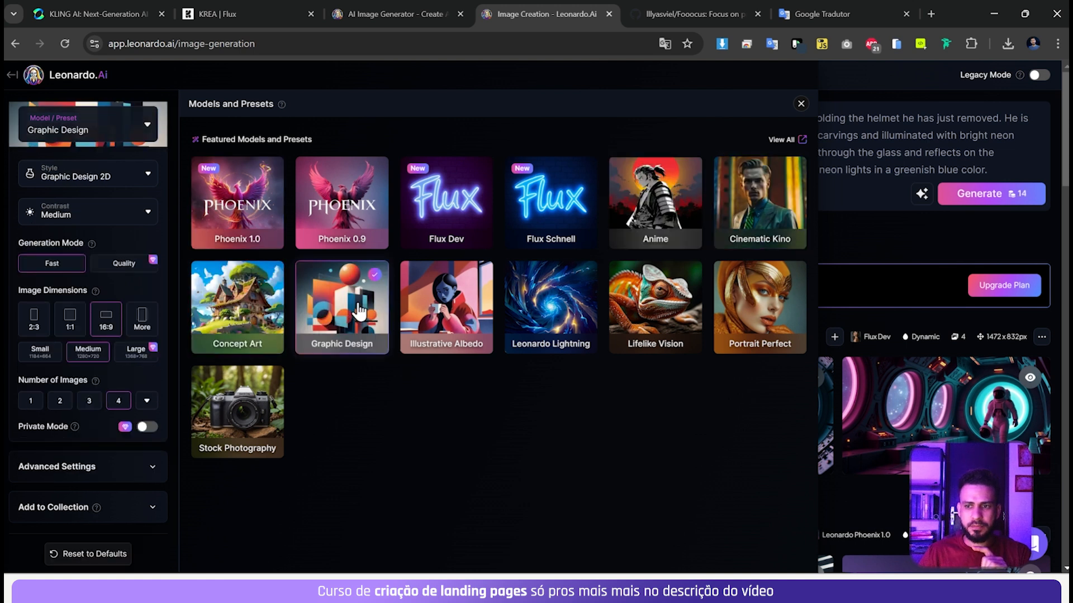
click(224, 409)
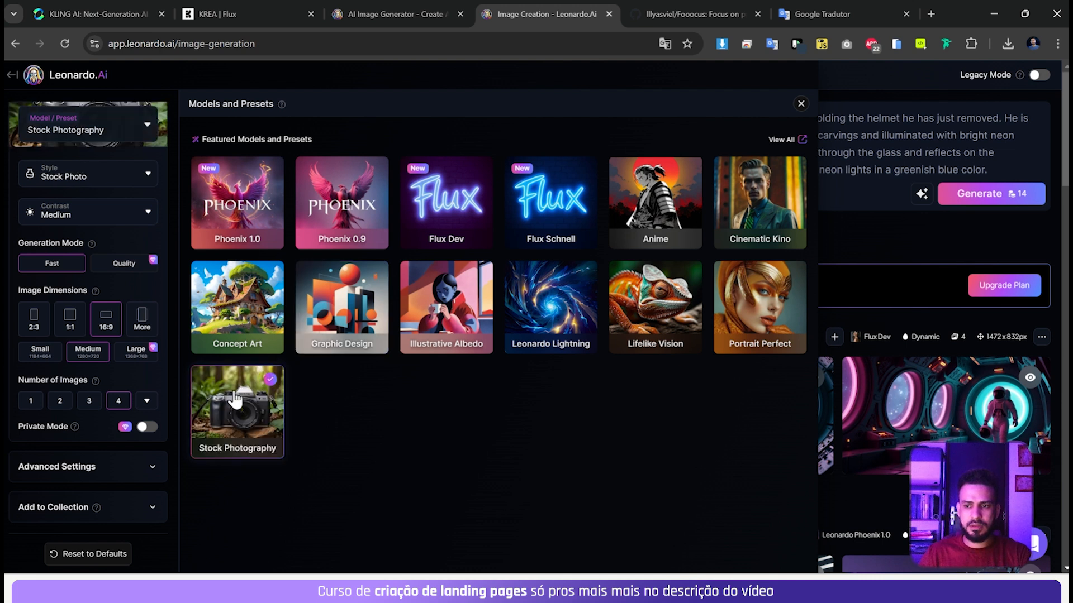
click(328, 198)
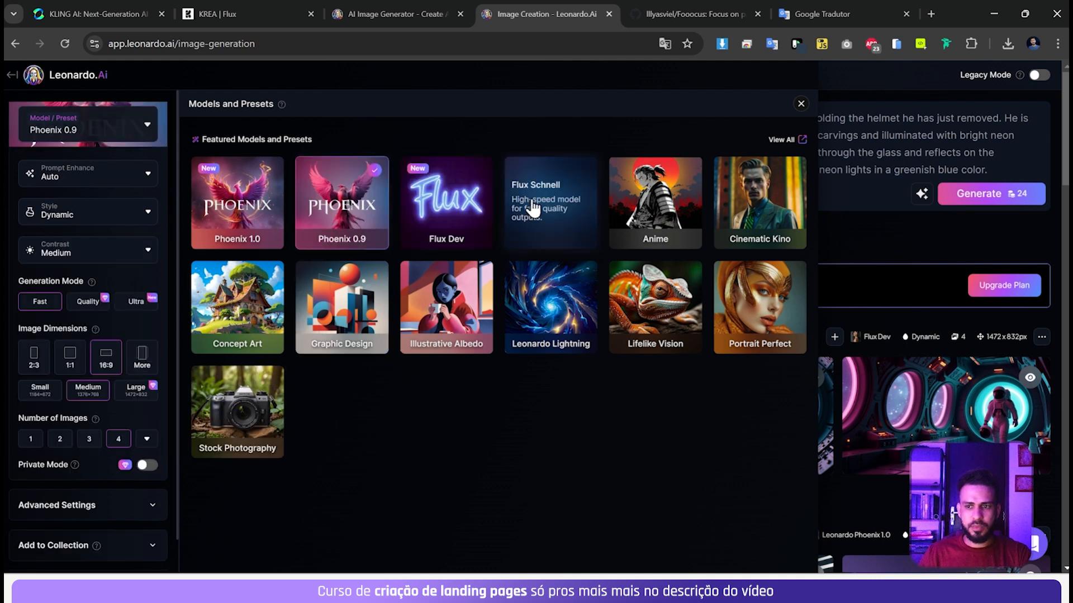
click(533, 207)
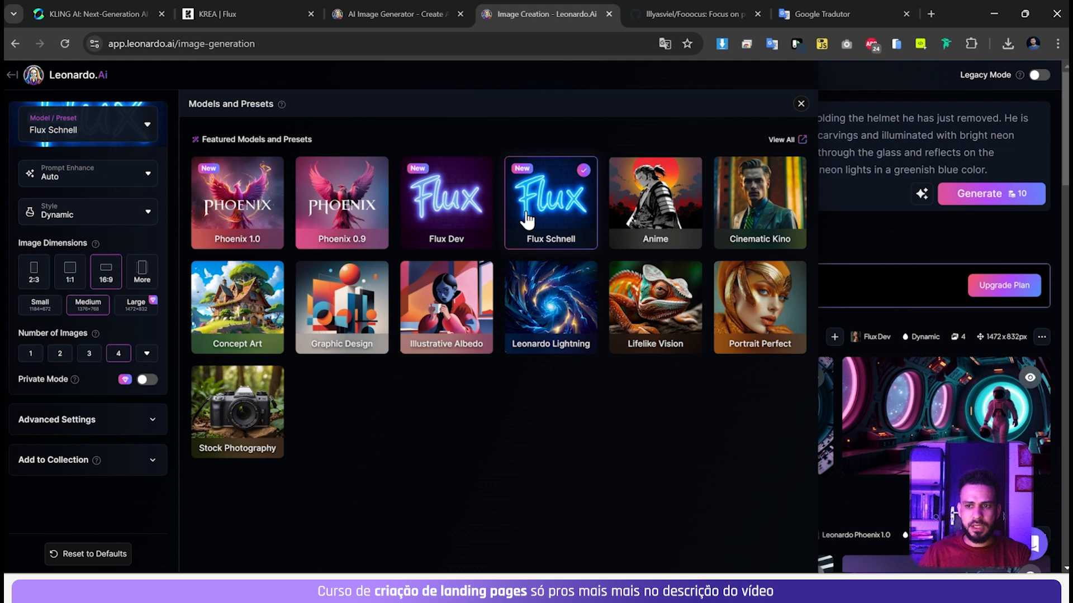
click(468, 213)
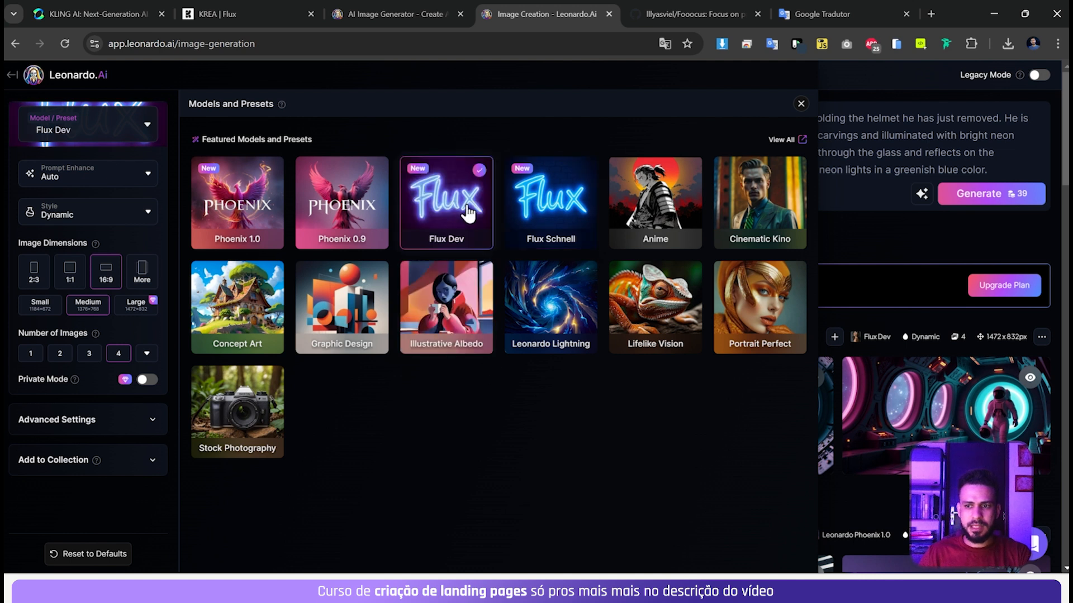
Generate four YouTube thumbnails of a man rendering an astronaut on his computer with Phoenix 1.0, and view the first image enlarged
click(239, 204)
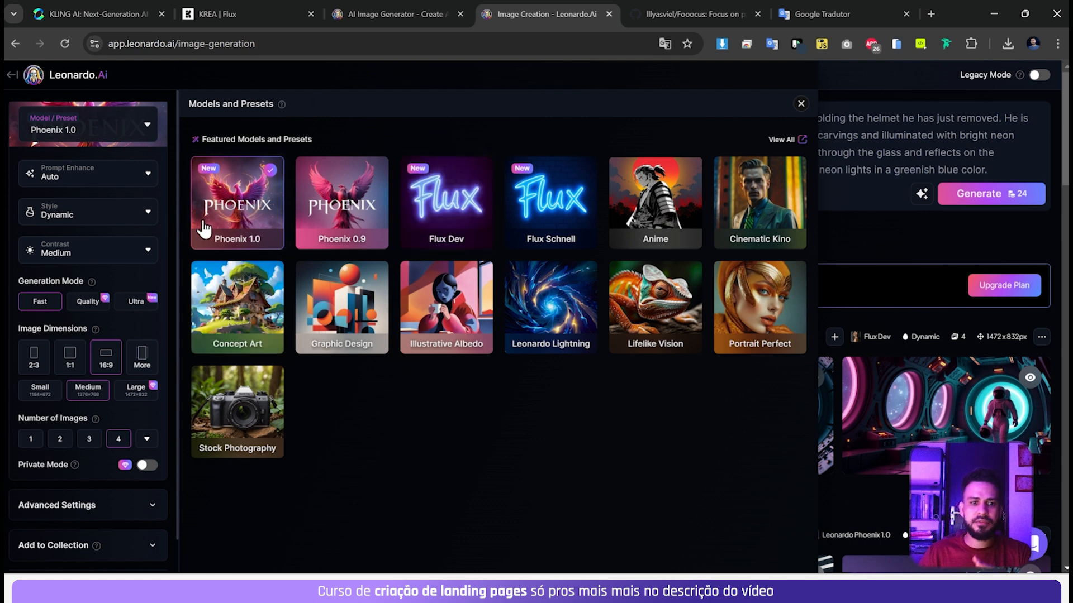
click(801, 103)
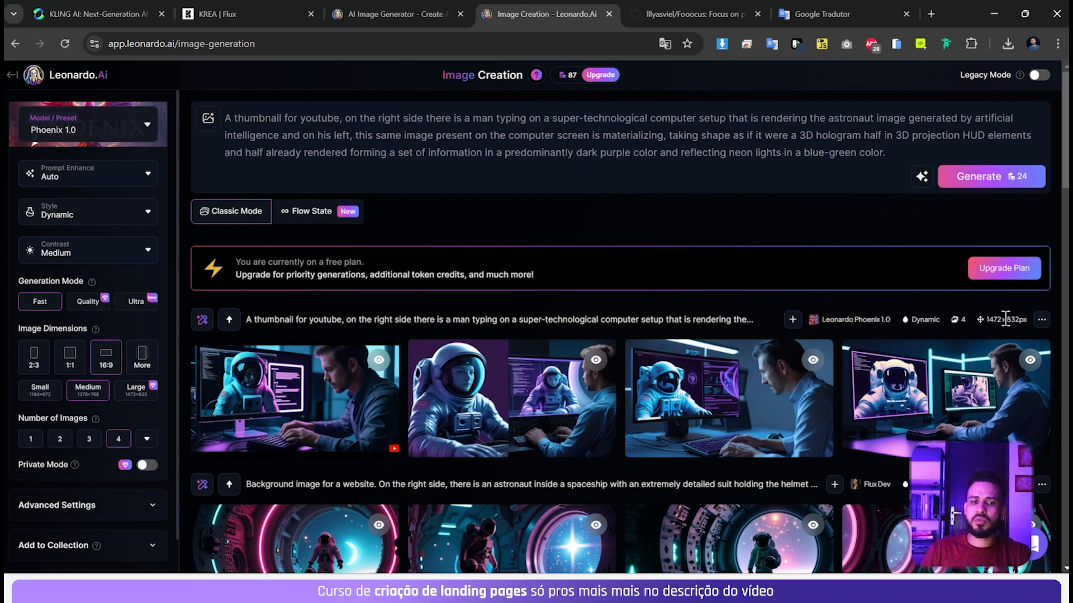
mouse_move(316, 386)
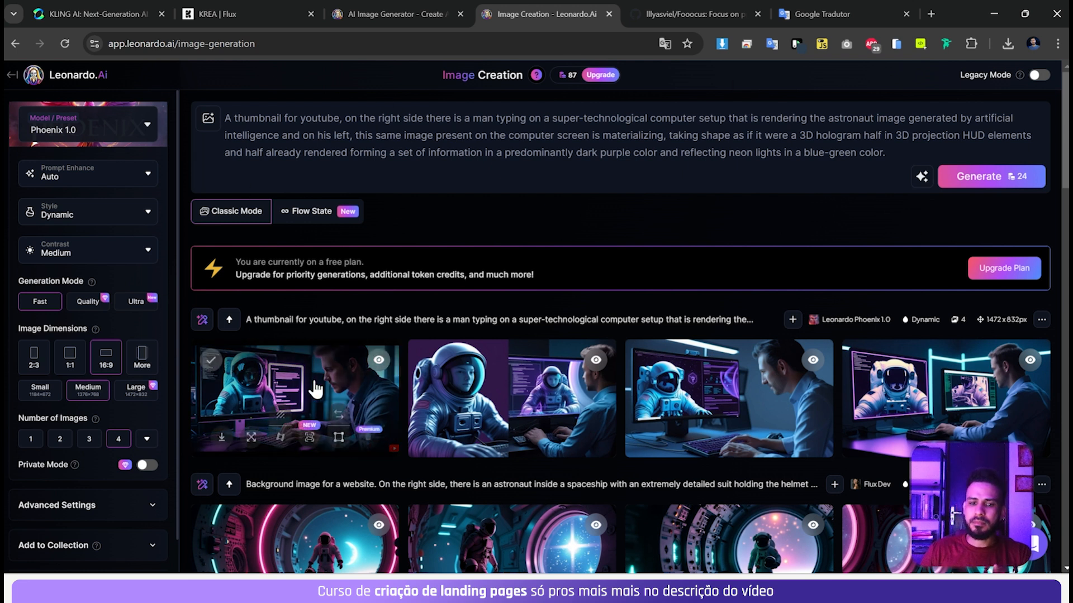
click(316, 389)
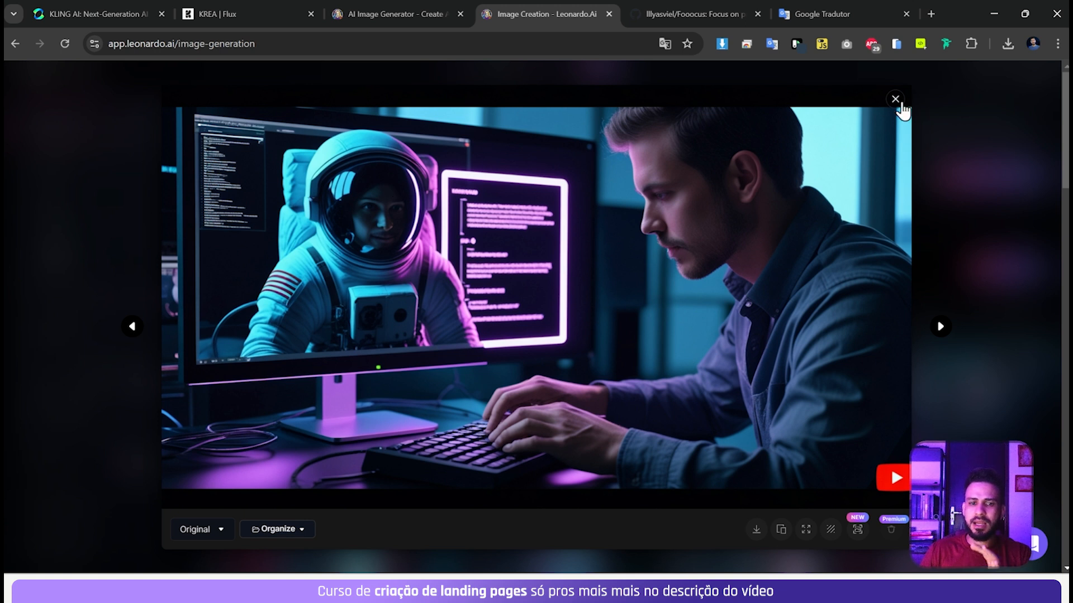
click(895, 100)
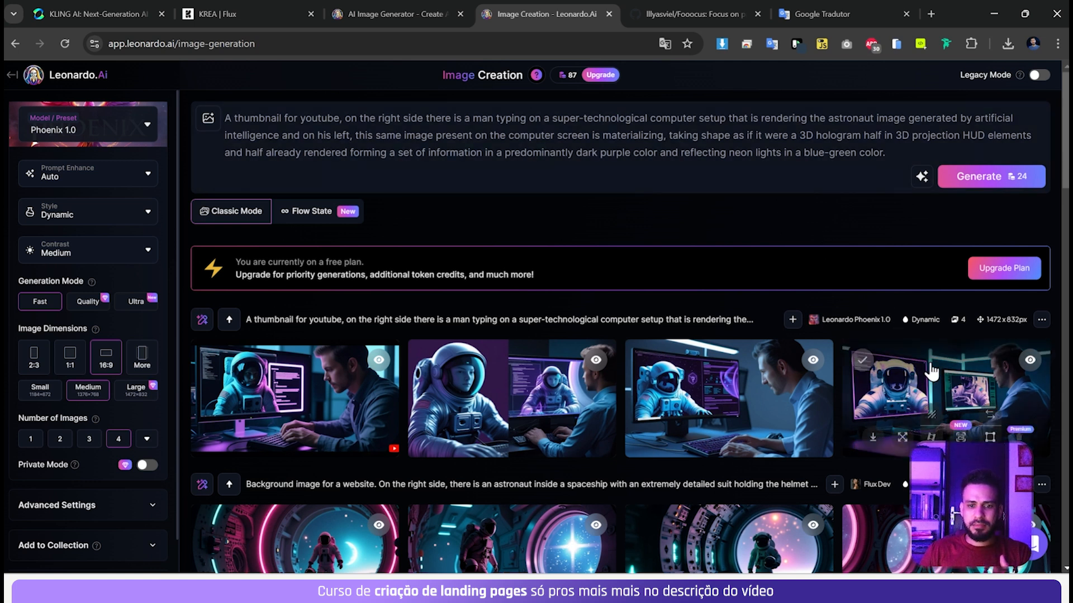
Set the model to Flux Dev and generate the same YouTube thumbnail prompt again
click(146, 137)
click(445, 234)
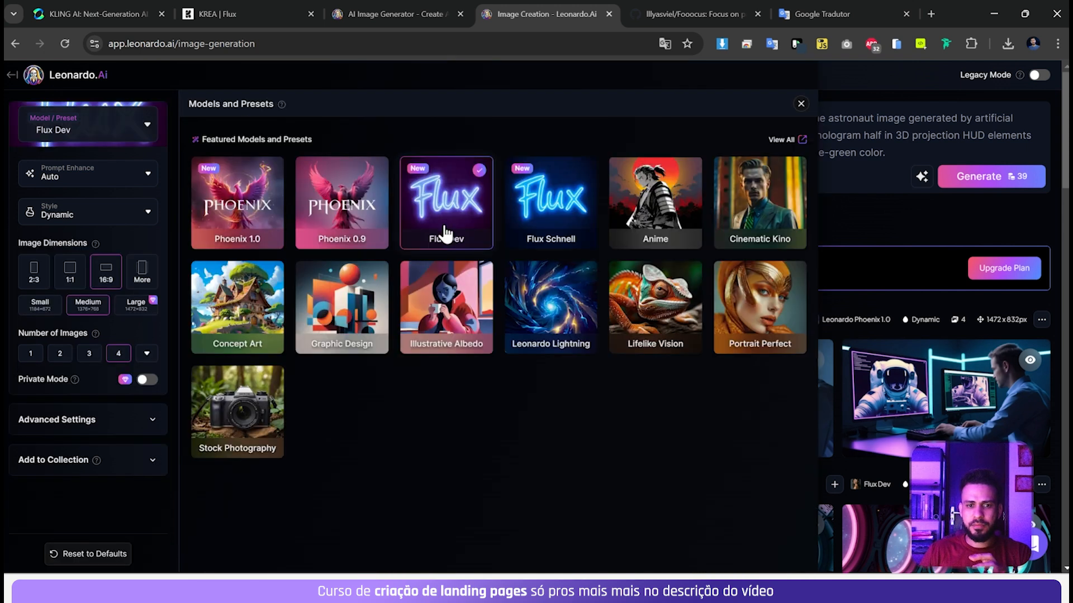
click(880, 156)
click(988, 180)
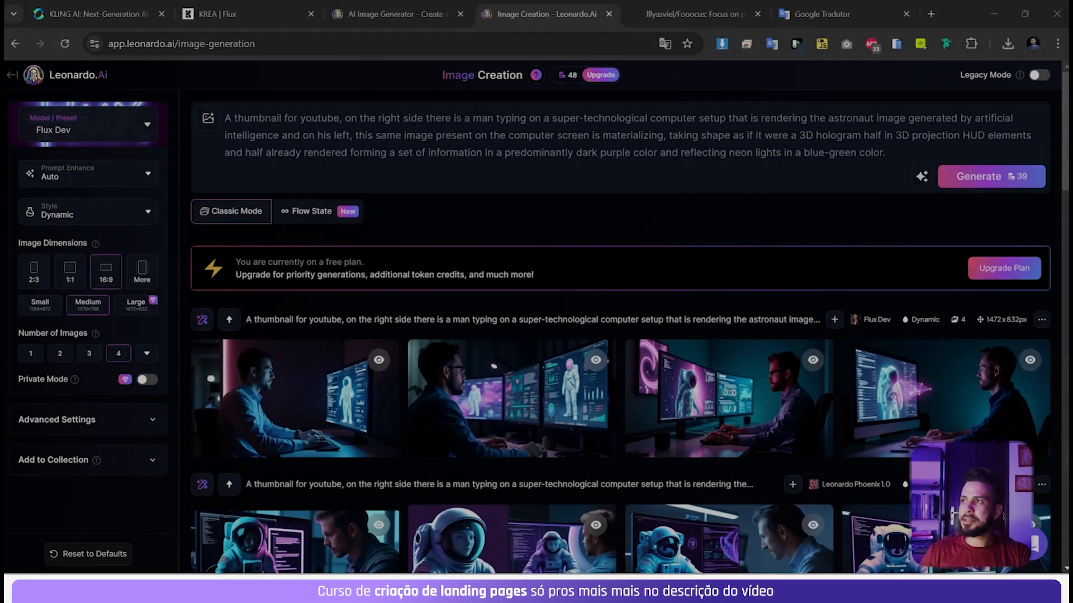
Compare the new thumbnails with the saved thumbnail images in the photo viewer beside them, and minimize the viewer
drag(1068, 134, 353, 203)
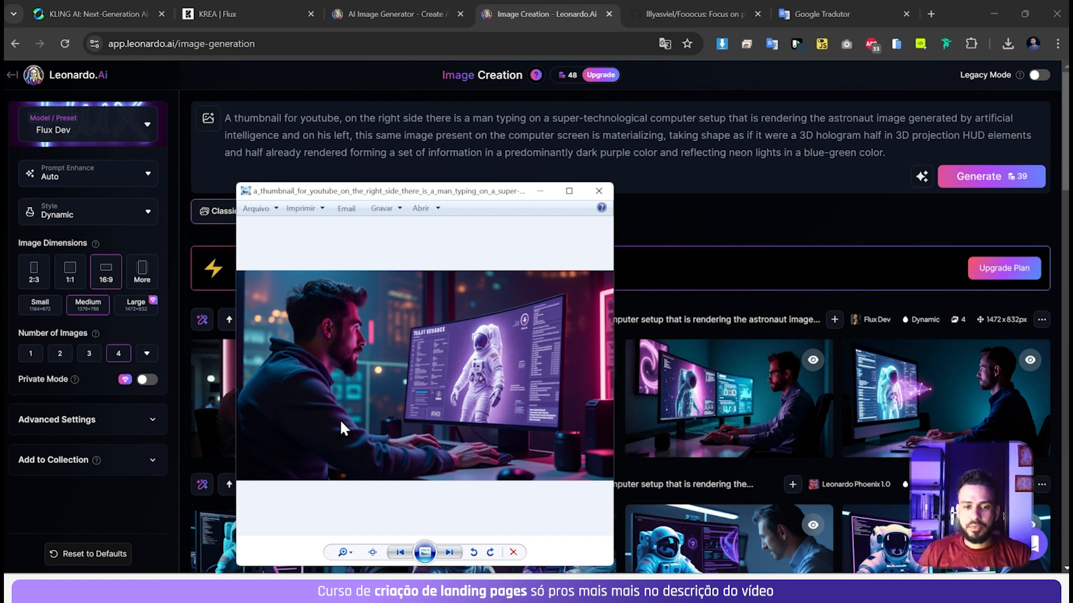
drag(428, 196, 778, 194)
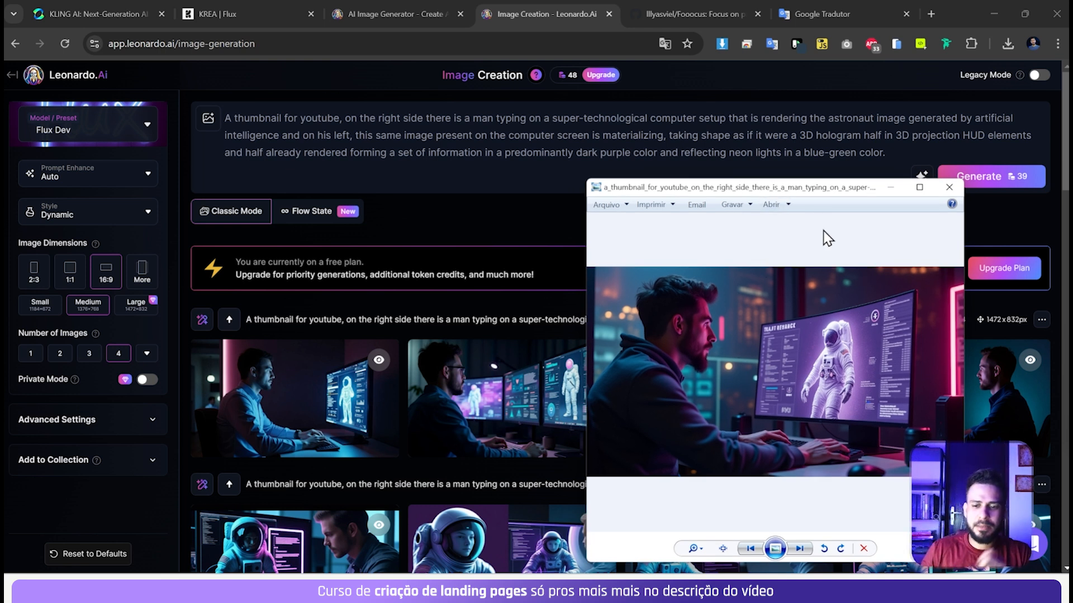
click(798, 550)
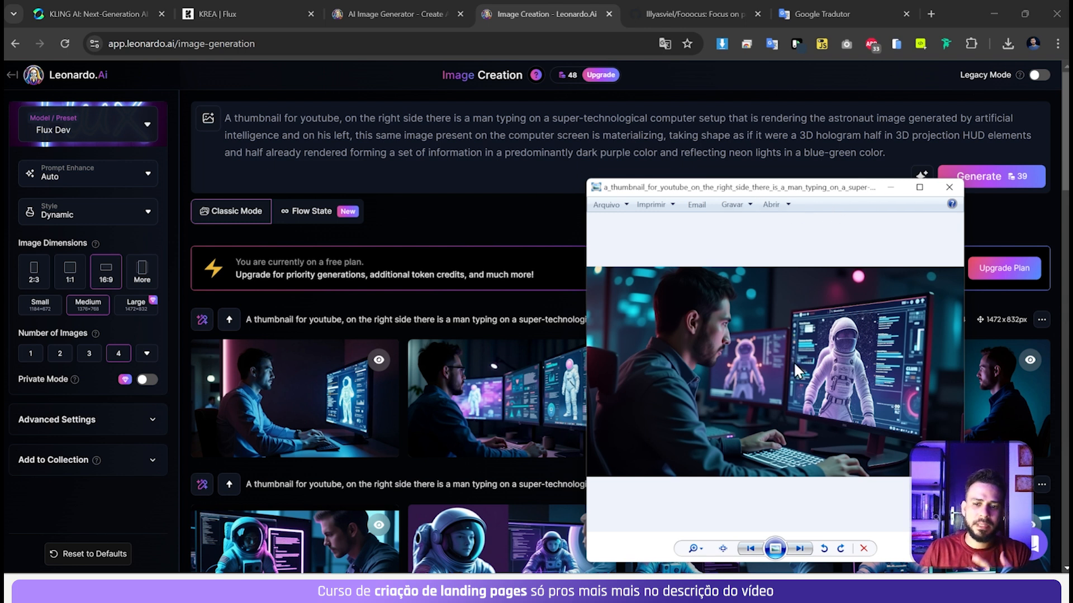
click(751, 549)
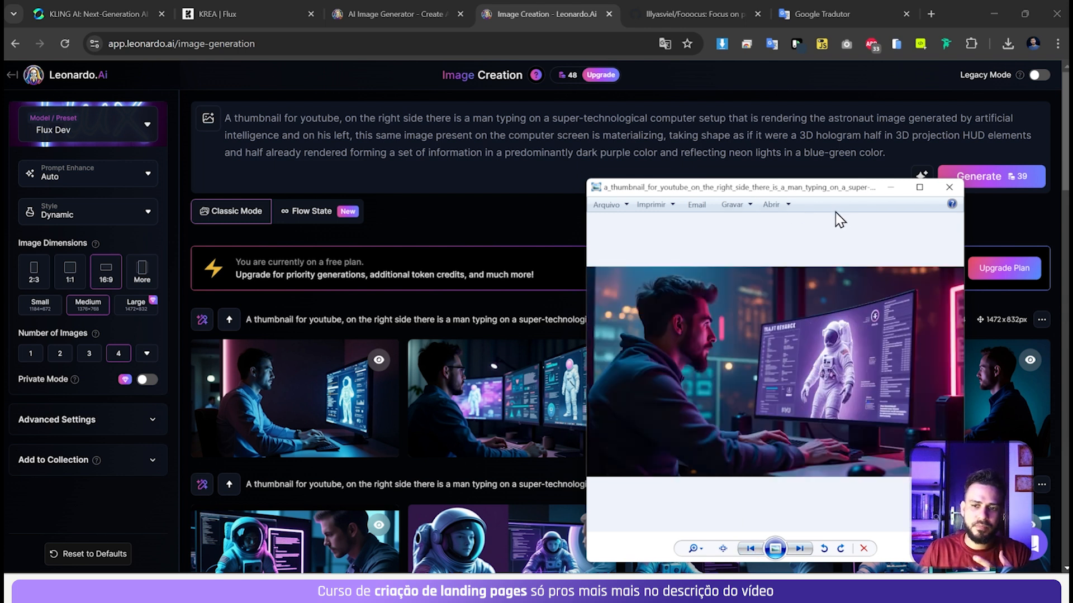
click(890, 189)
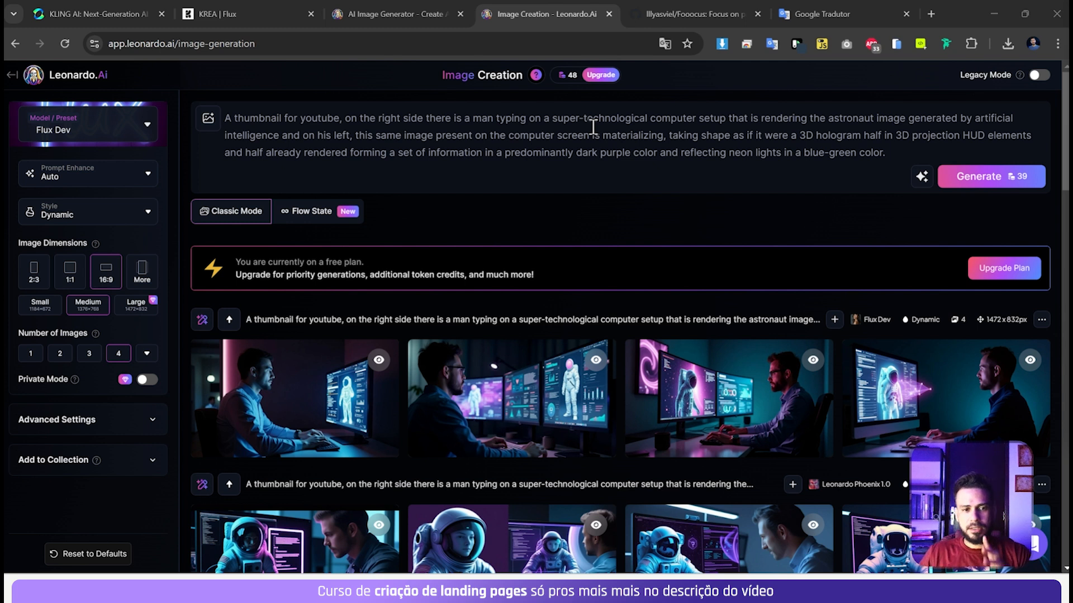
Enlarge the second Flux Dev thumbnail, the man with glasses facing three monitors, and apply Unzoom to it
mouse_move(449, 372)
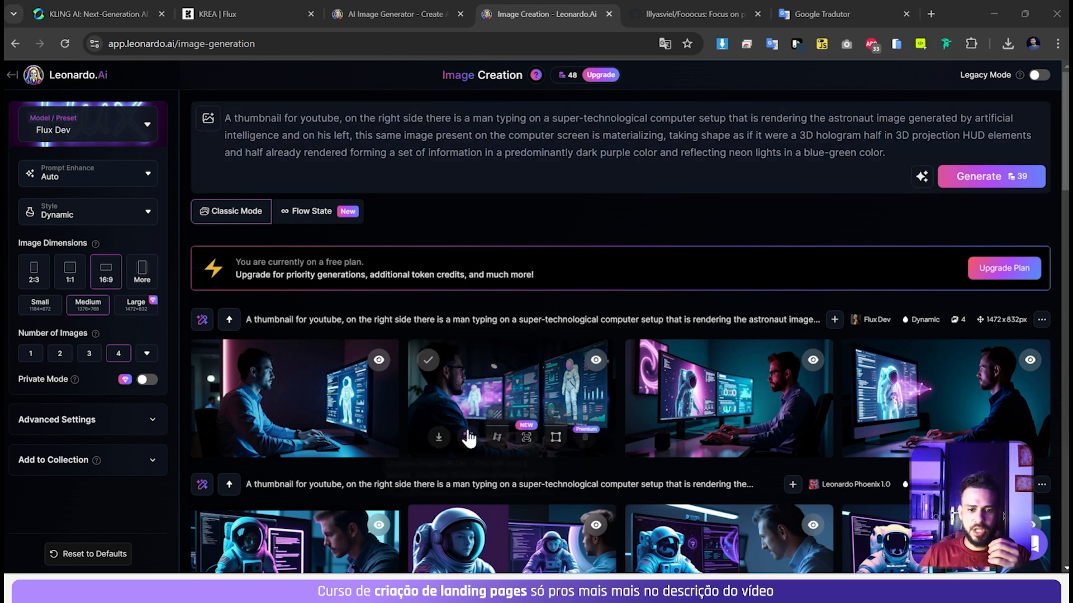
click(471, 396)
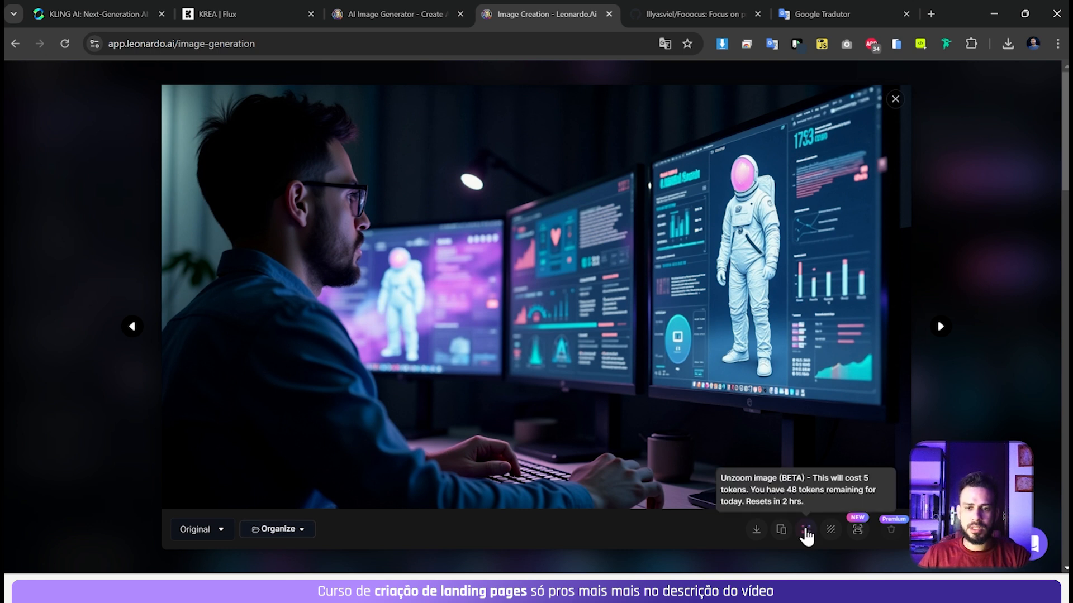
click(805, 530)
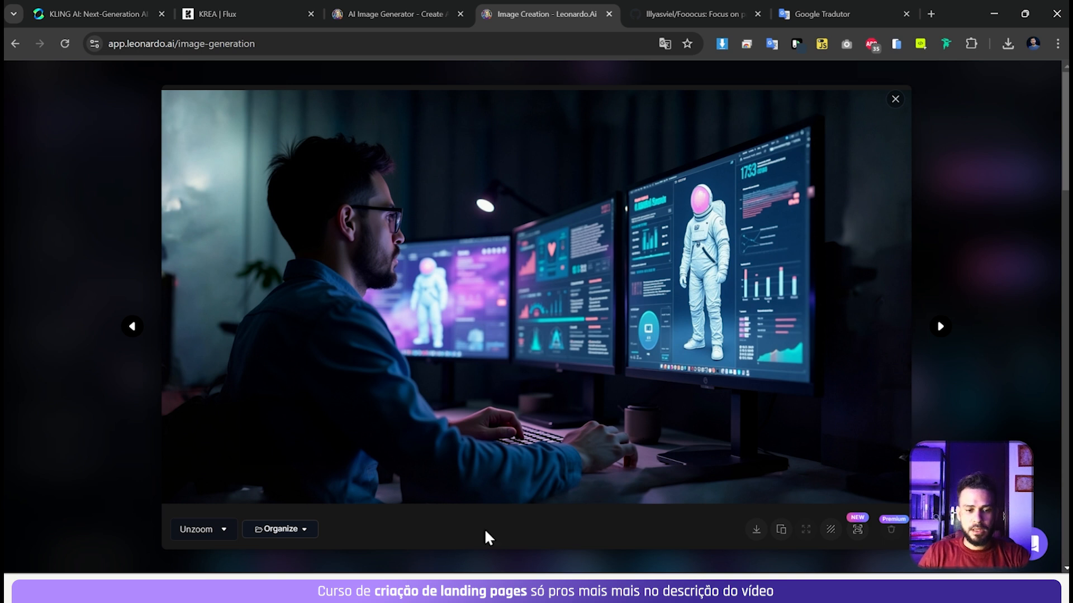
Compare the Original and Unzoom versions of the enlarged thumbnail, and close the image view
click(202, 530)
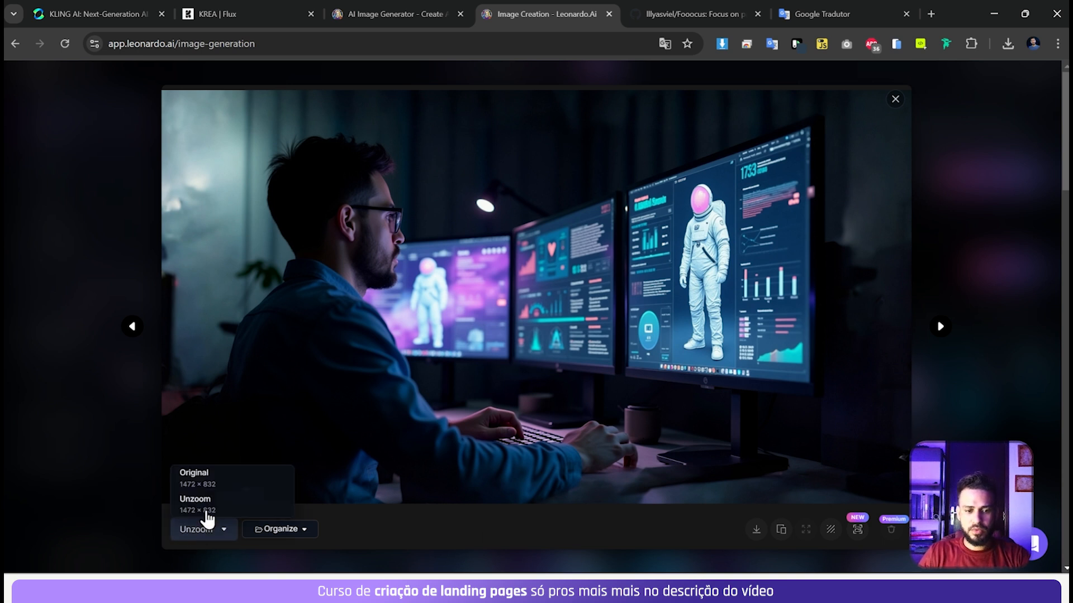
click(204, 477)
click(223, 529)
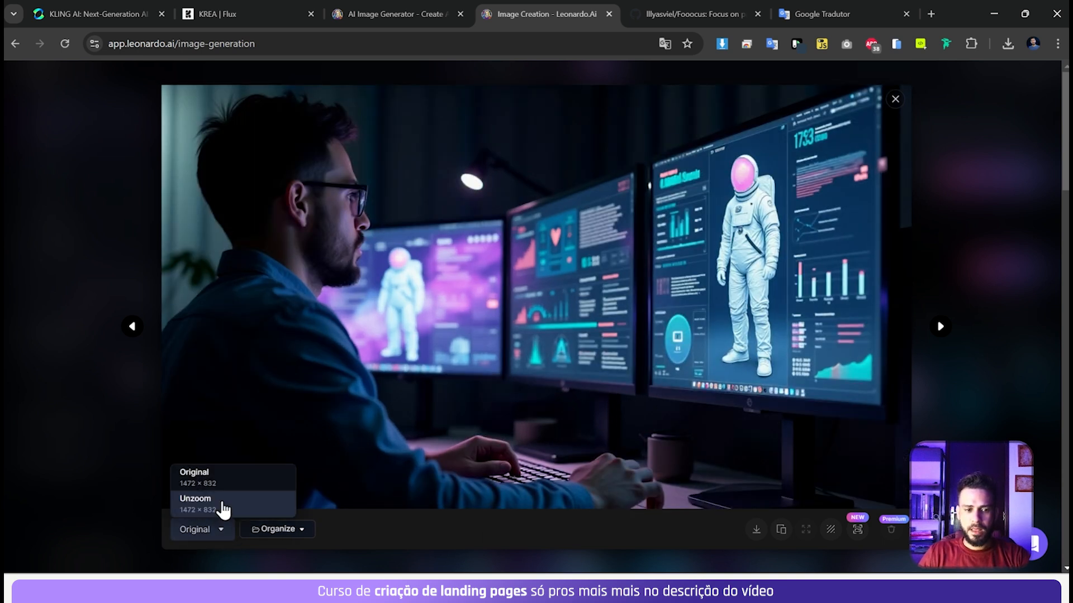
click(224, 505)
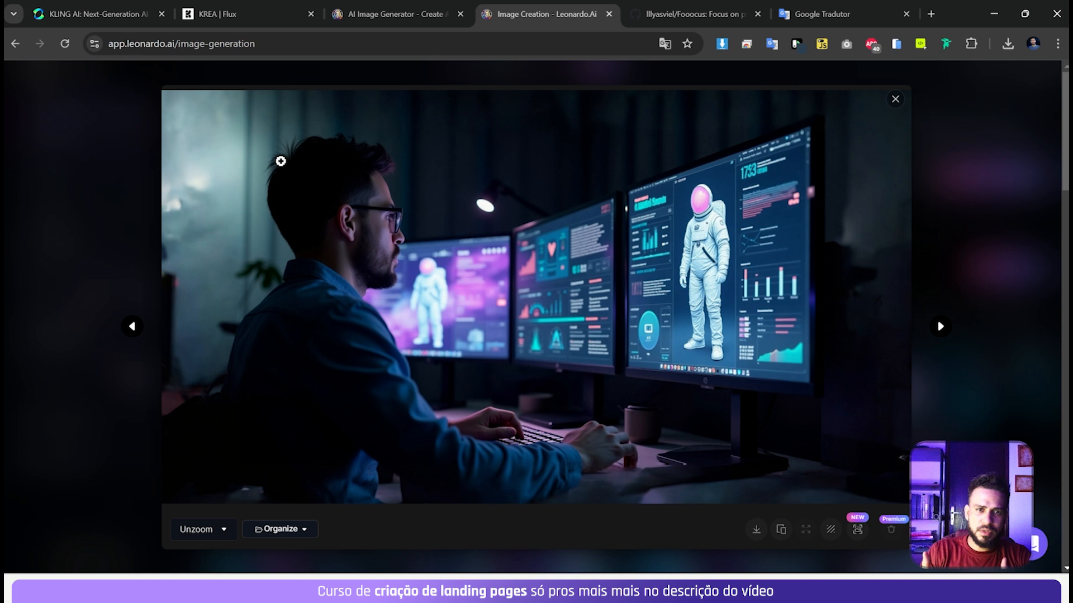
key(Escape)
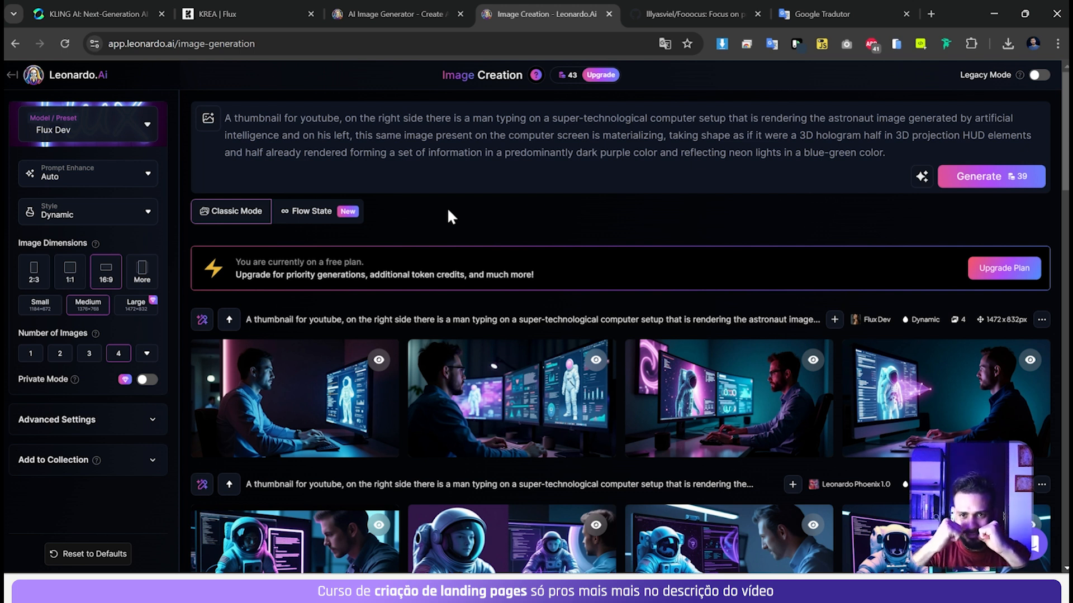
Switch to the Fooocus GitHub page and examine the README's Windows download and first-launch instructions
click(674, 5)
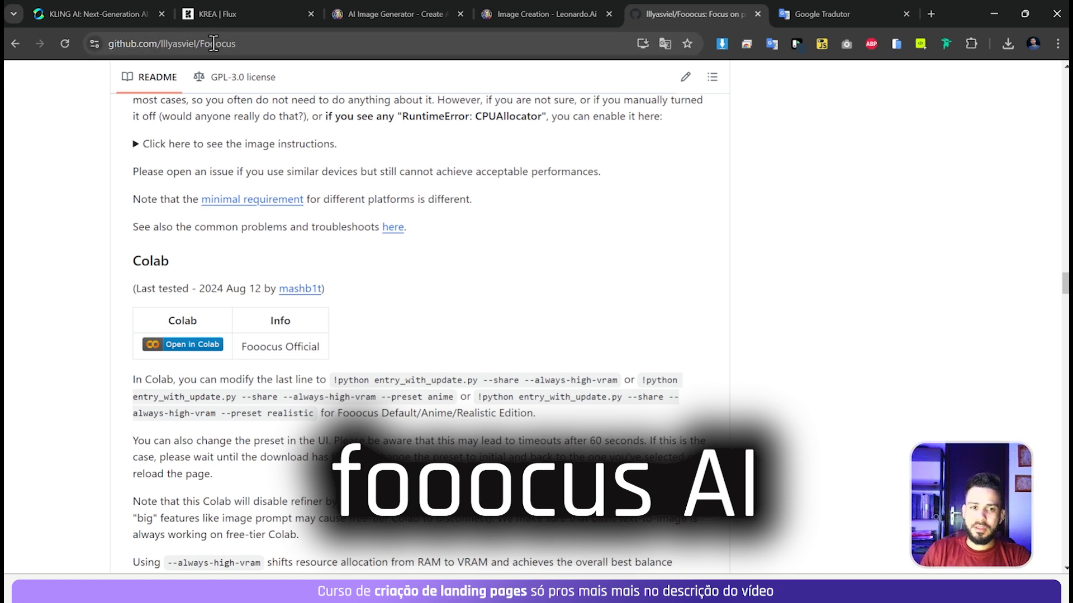
drag(223, 46, 211, 47)
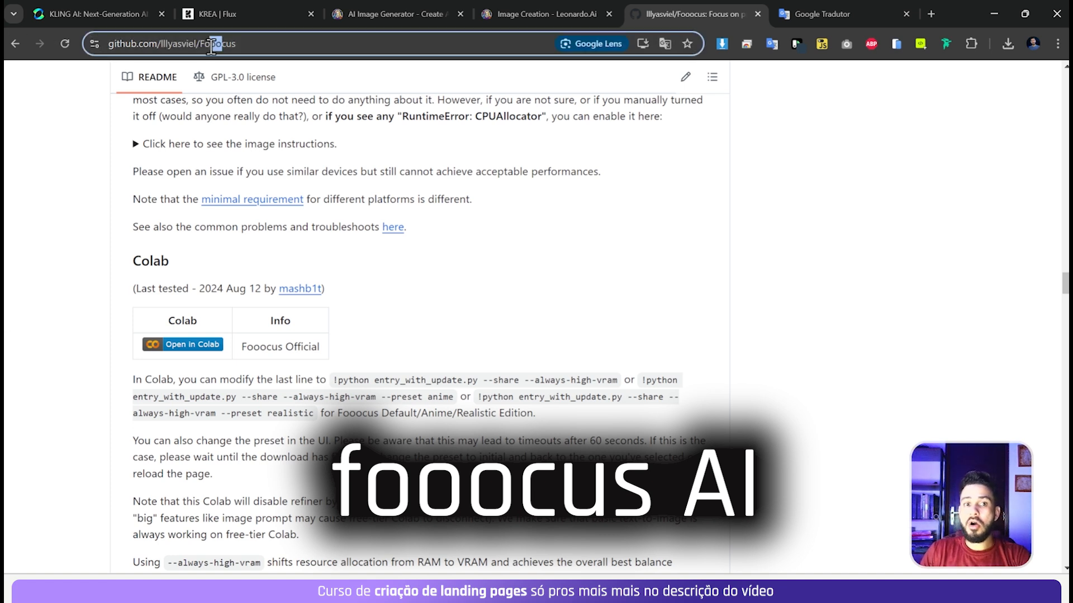
click(79, 311)
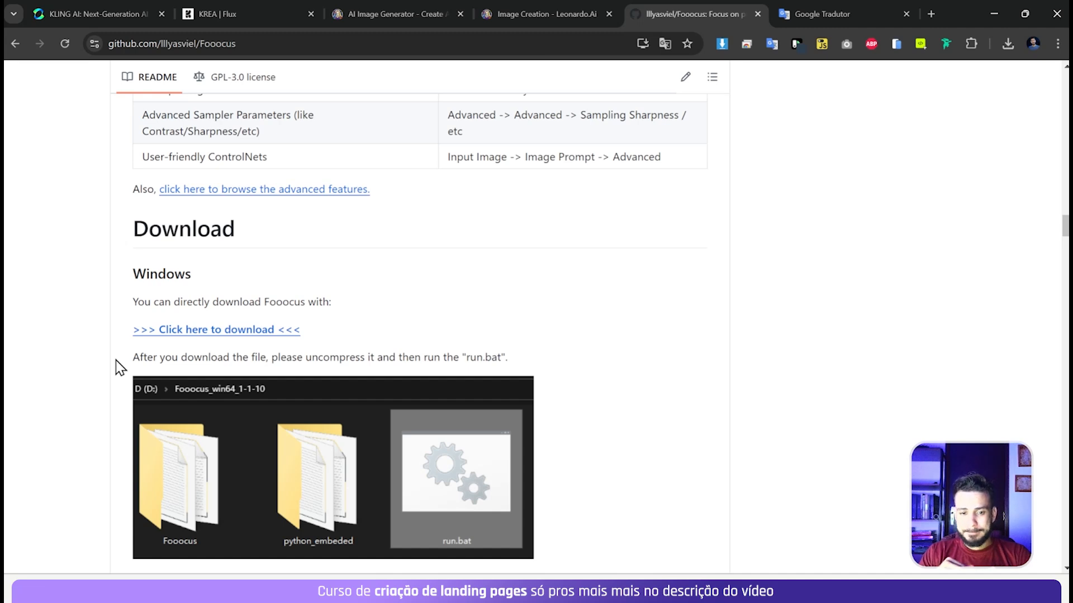
scroll(119, 367, down, 20)
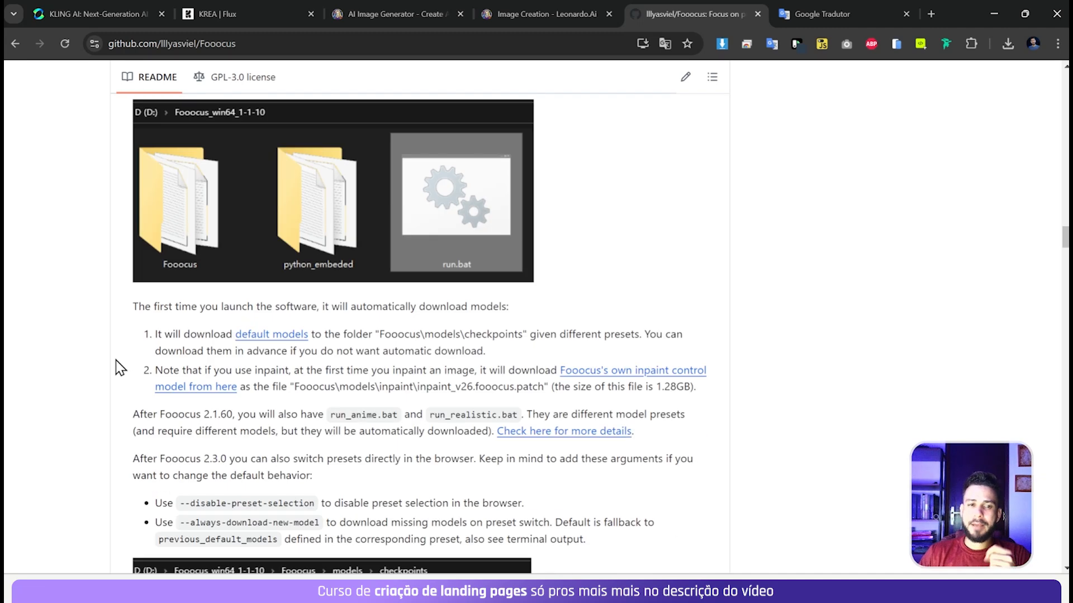
Find the Colab section of the Fooocus README and open the official notebook in Google Colab
scroll(103, 376, down, 3)
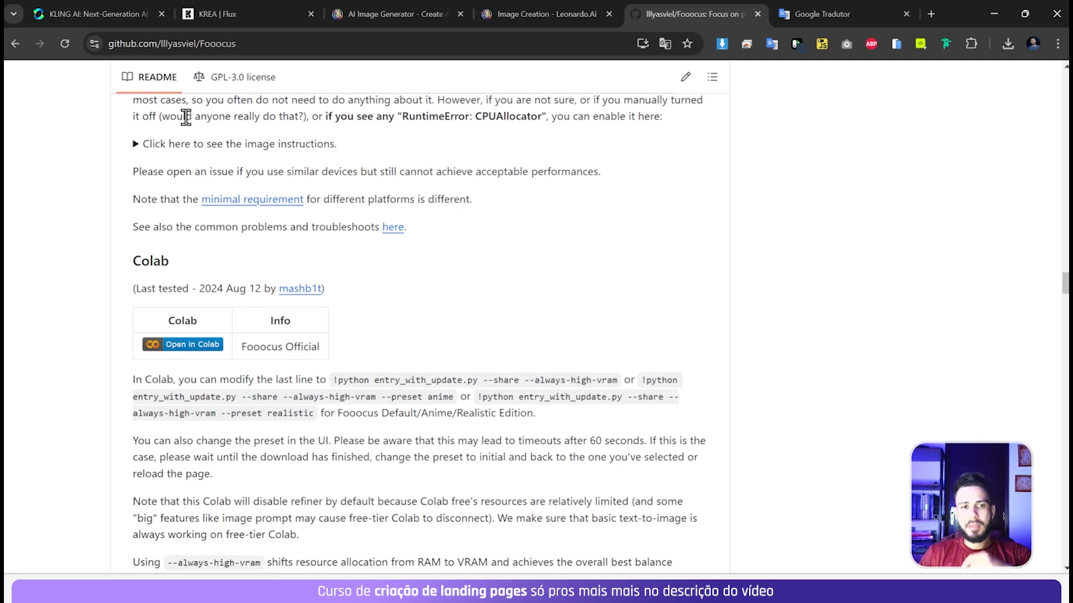
scroll(143, 306, up, 4)
scroll(117, 364, down, 15)
scroll(101, 369, down, 20)
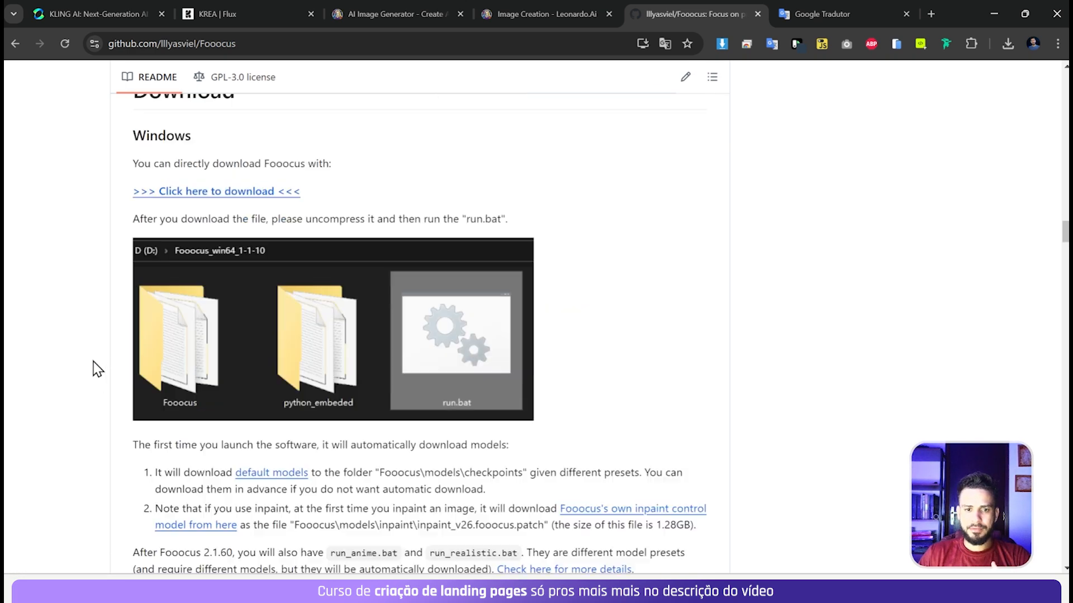
scroll(137, 287, up, 7)
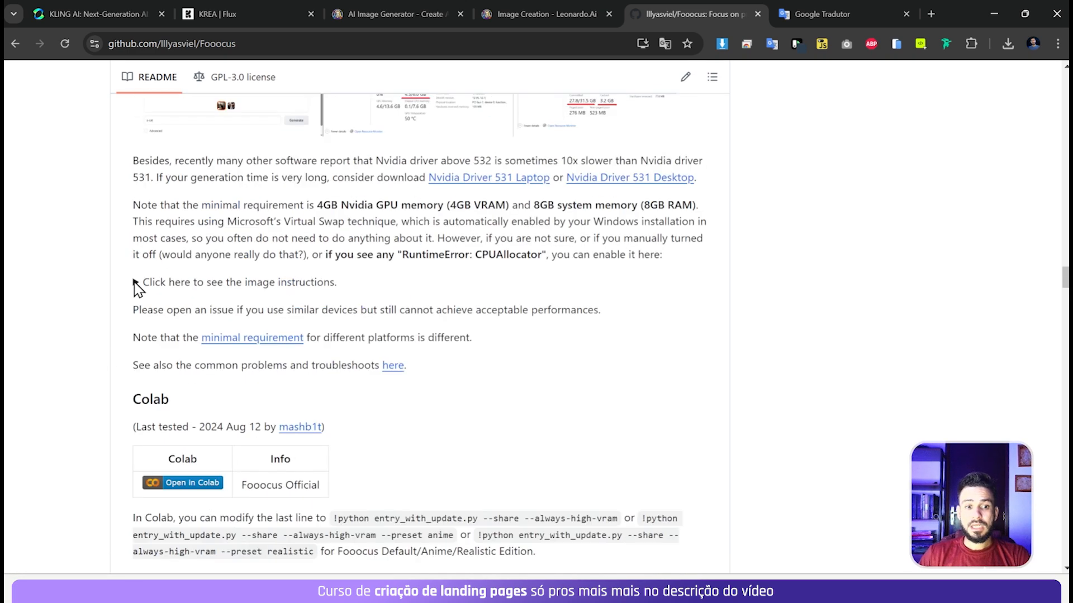
click(182, 483)
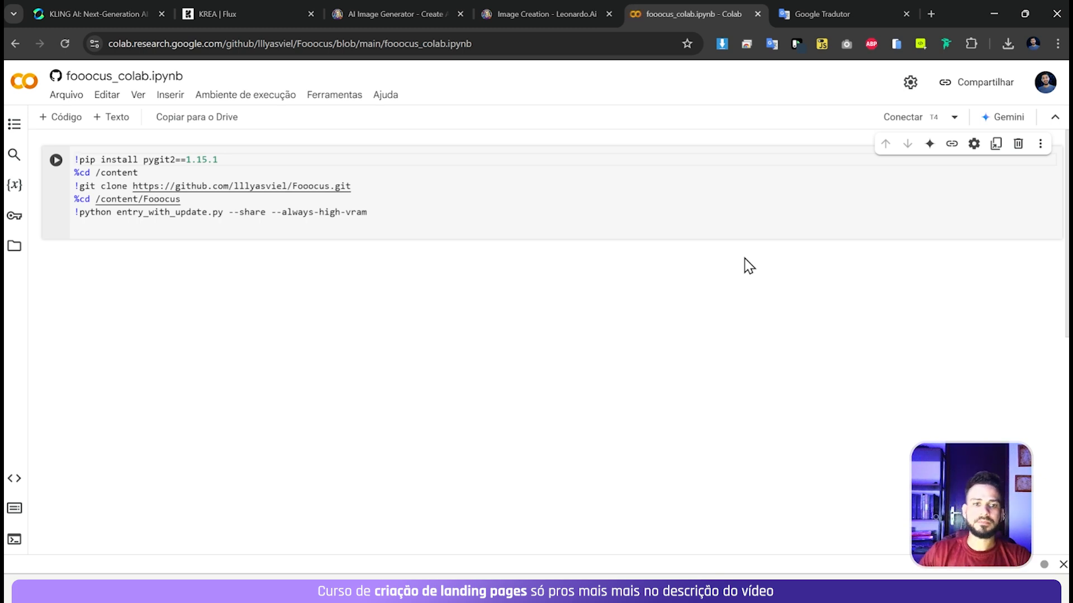
Run the notebook's code cell despite the third-party authorship warning, and open the Fooocus interface from its public gradio.live URL
click(57, 161)
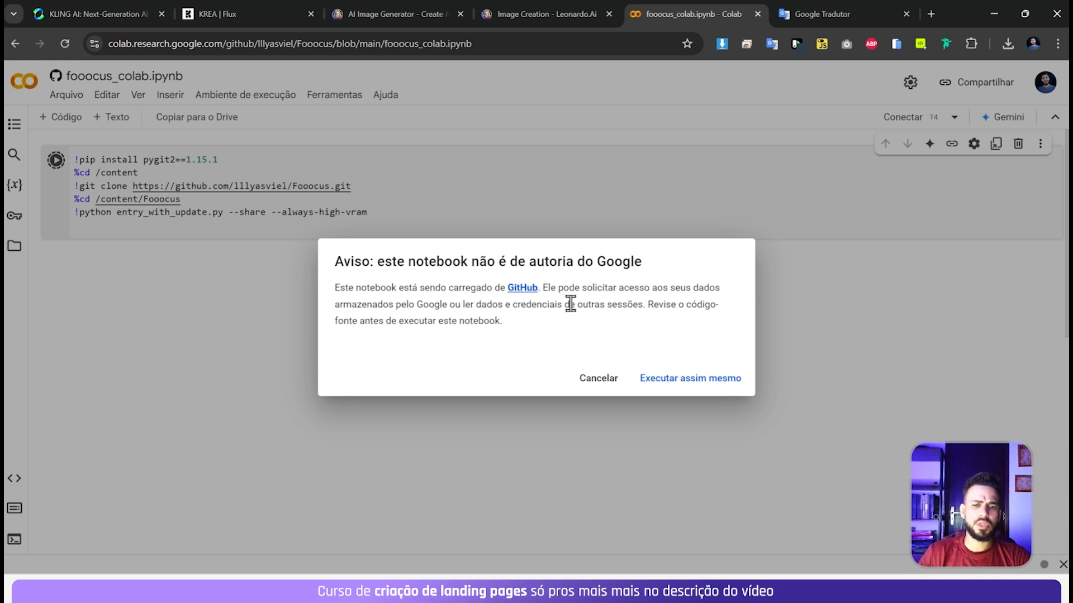
click(689, 381)
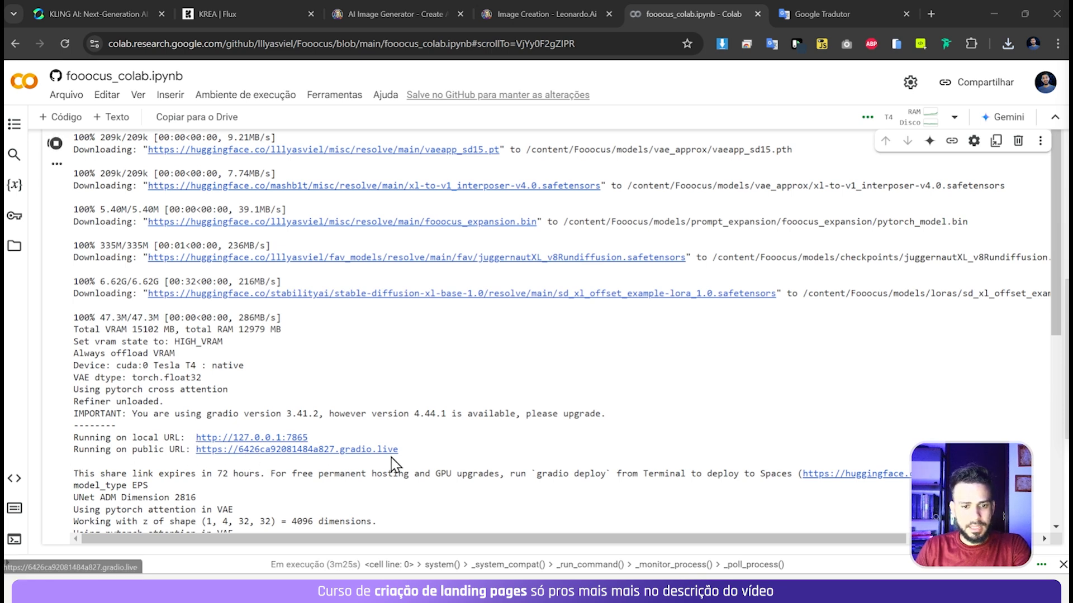
drag(75, 452, 197, 451)
click(274, 449)
click(584, 17)
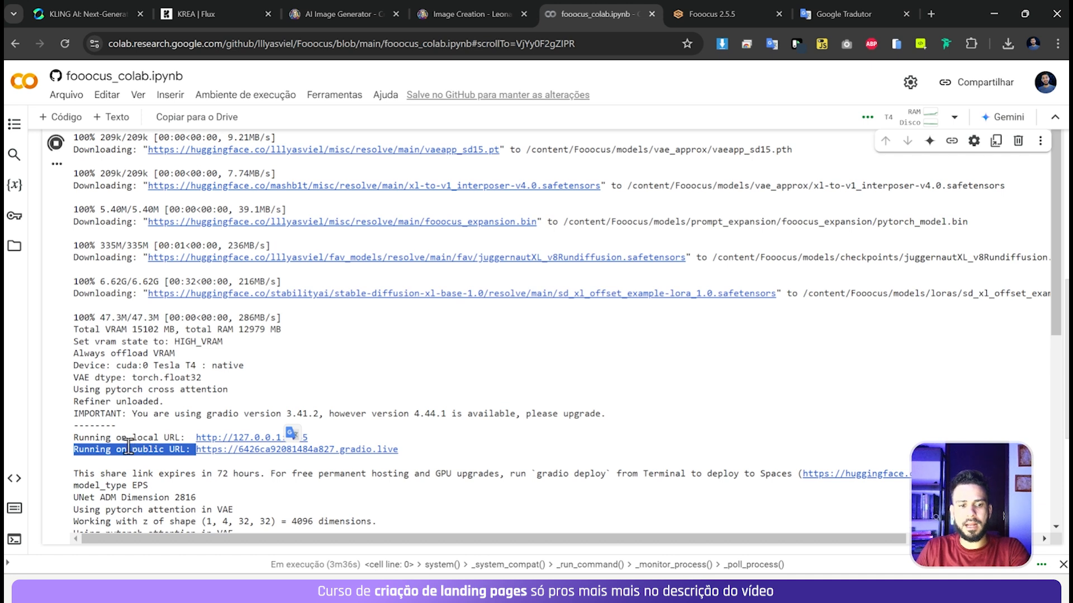
click(365, 435)
click(719, 12)
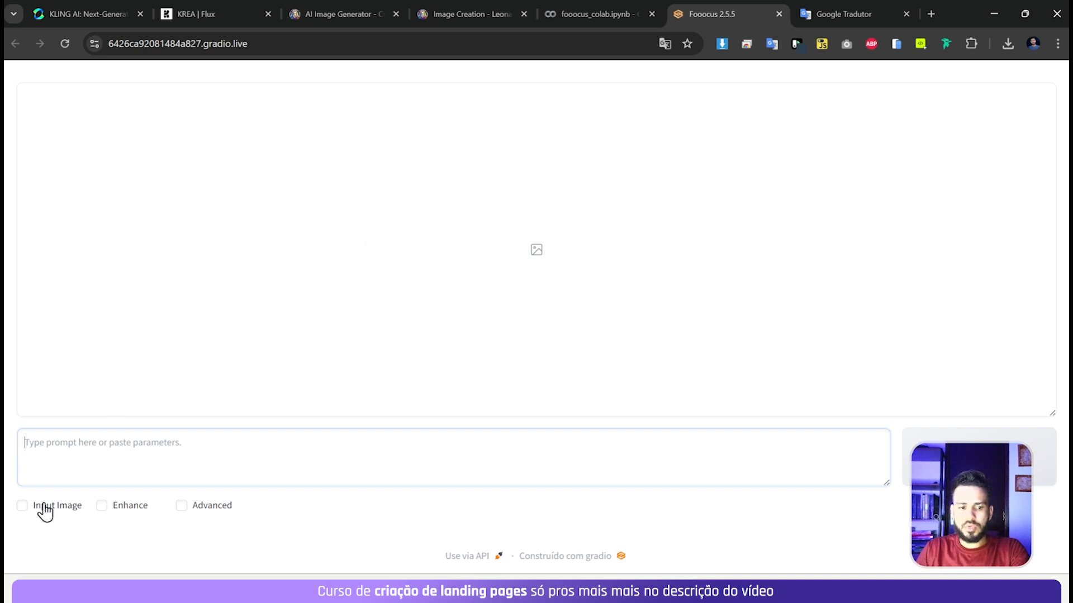
Show the advanced settings and set the aspect ratio to 1280×768 (5:3) and the performance to Quality
click(189, 514)
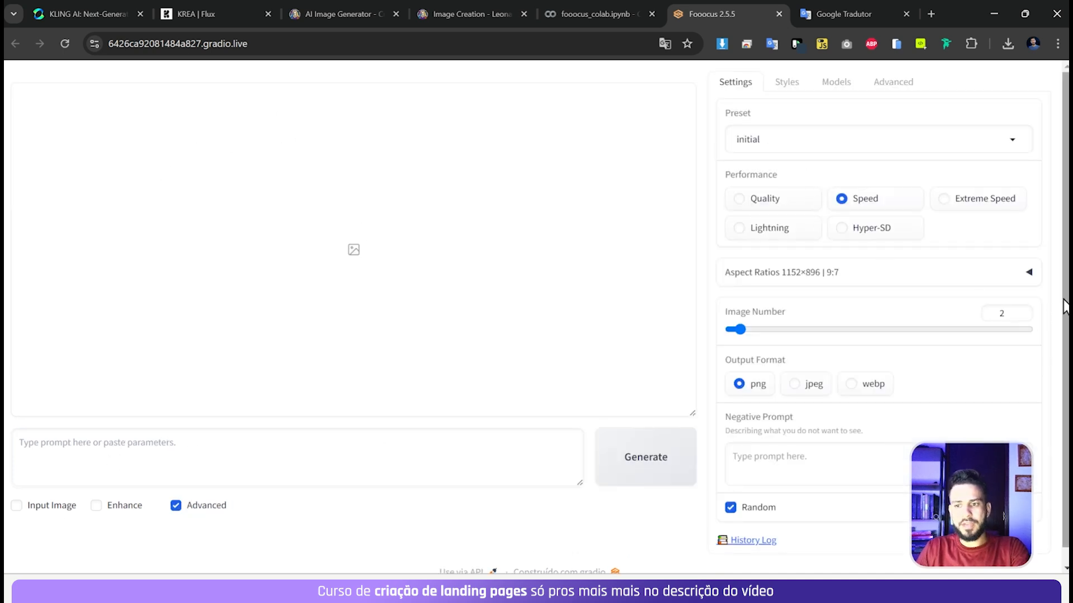
click(975, 273)
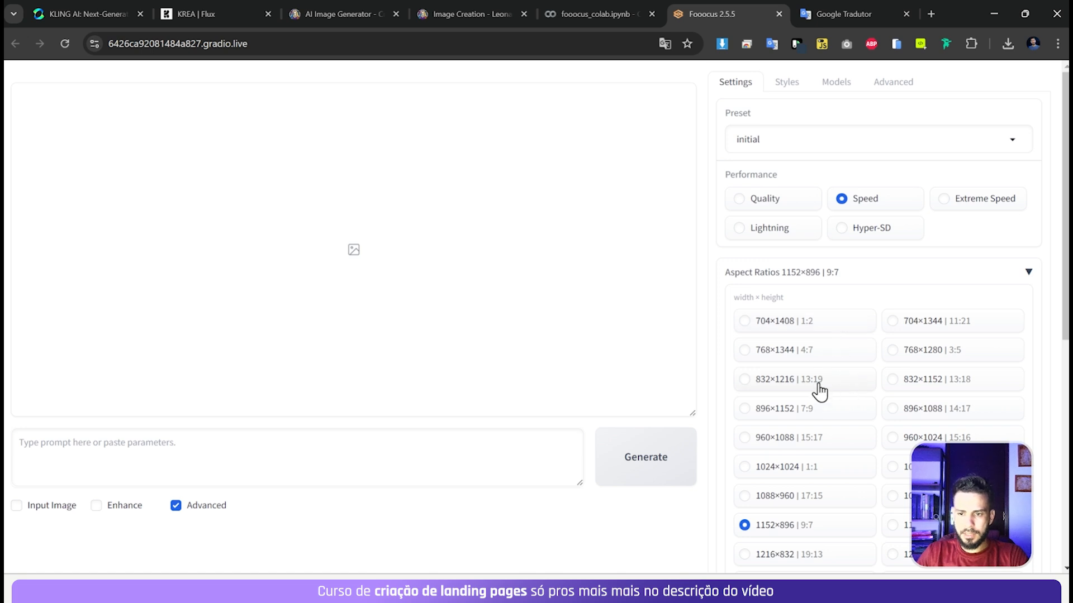
scroll(950, 382, down, 4)
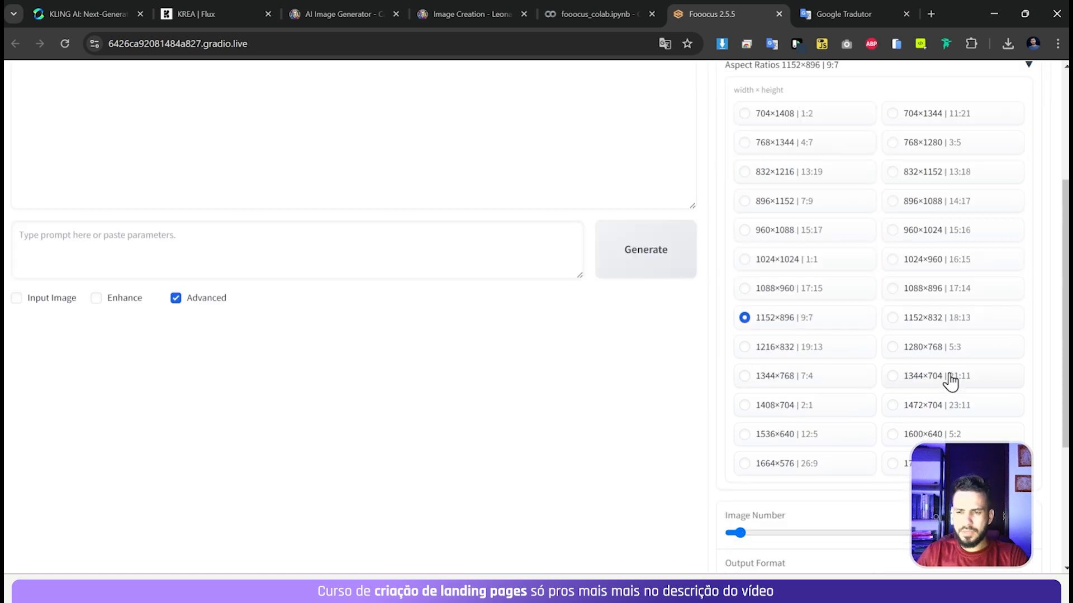
click(943, 413)
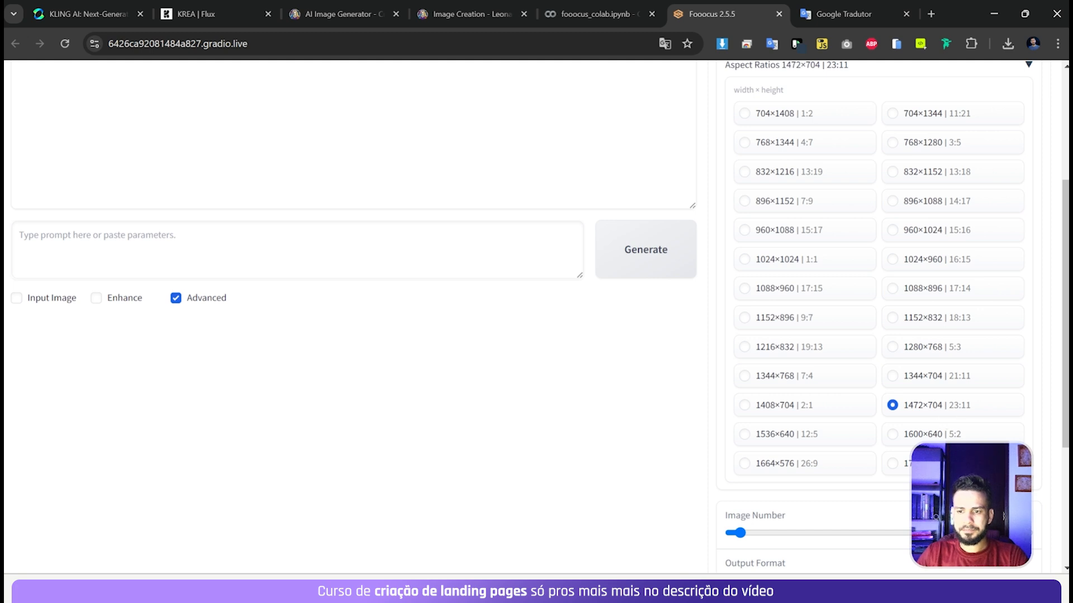
scroll(944, 416, up, 1)
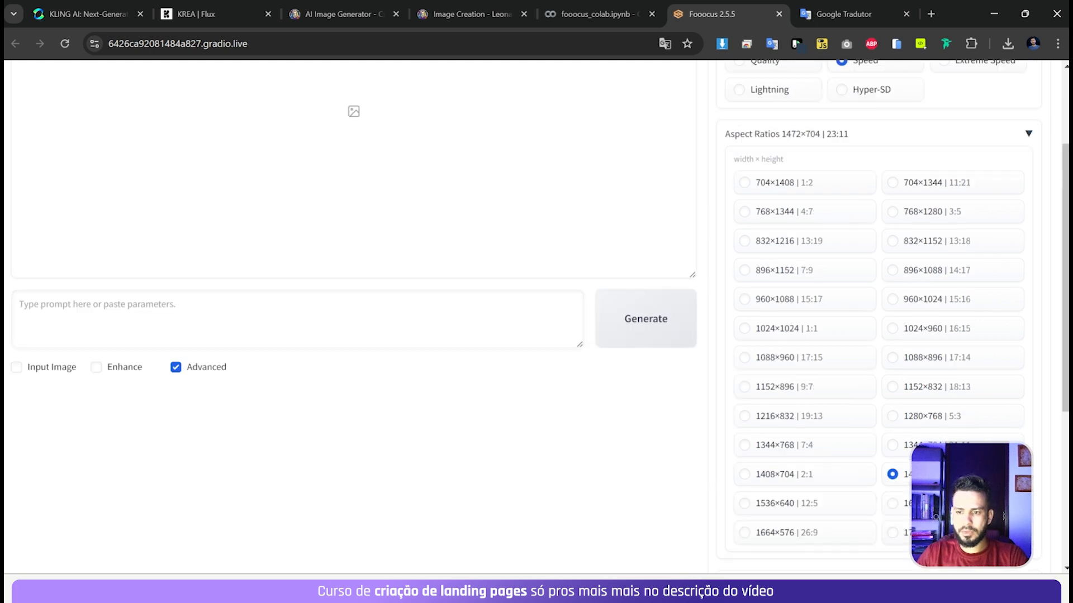
click(942, 419)
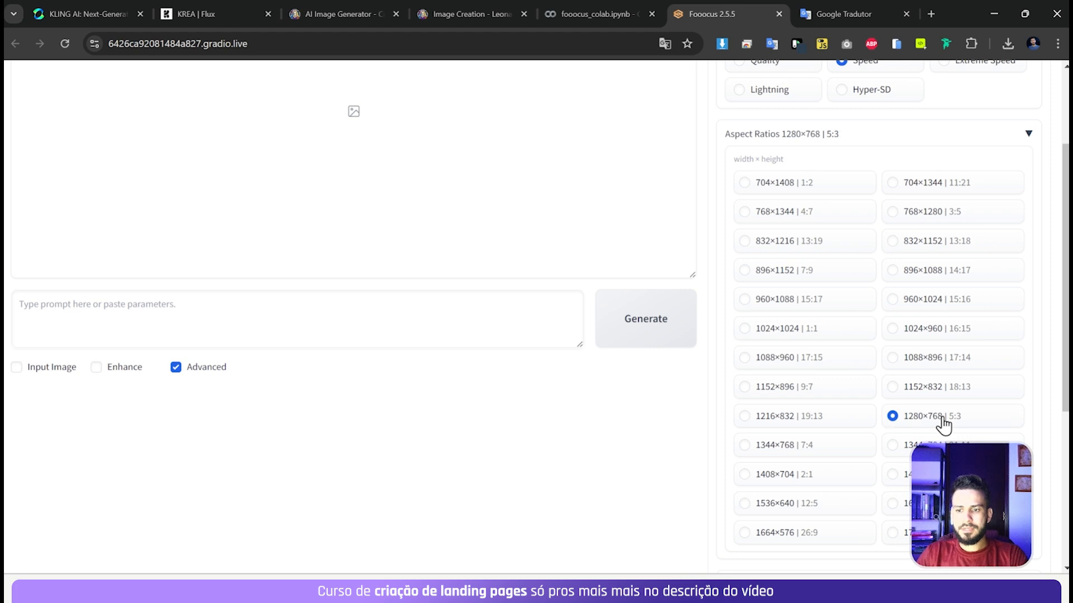
scroll(942, 426, up, 2)
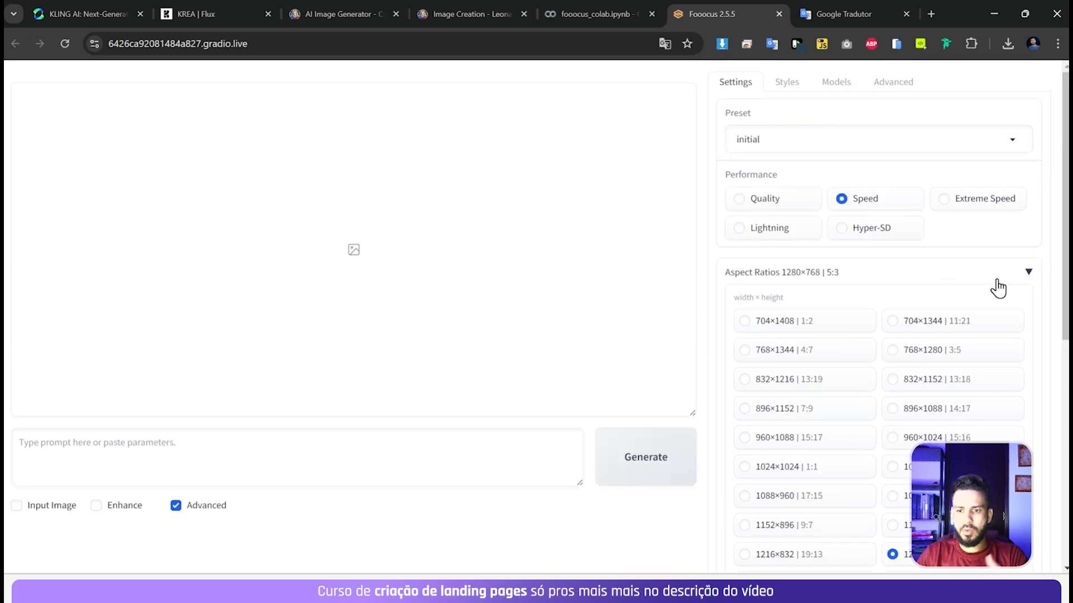
click(1027, 273)
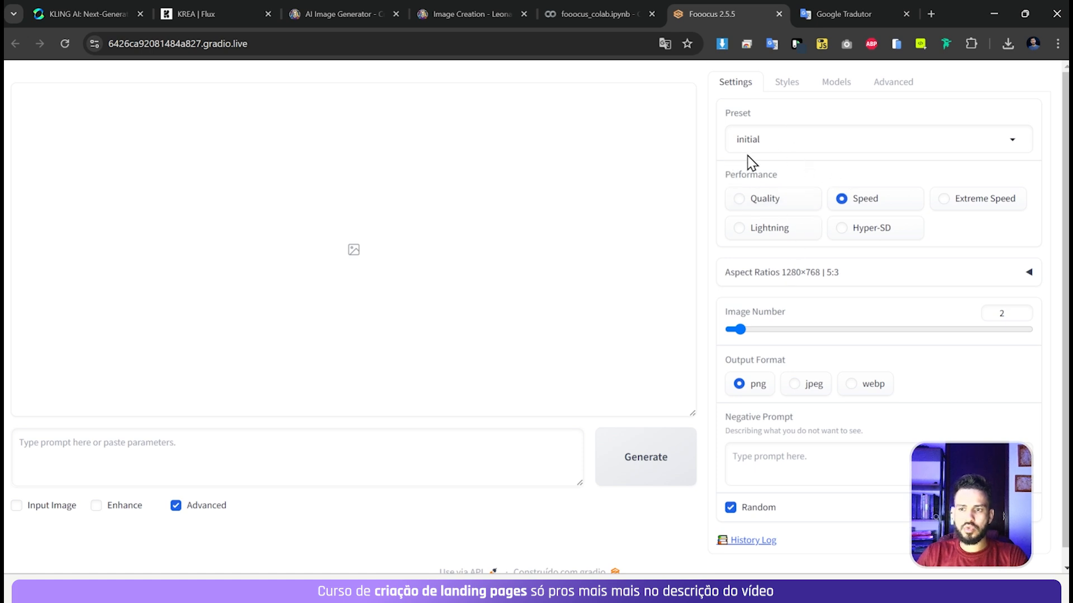
click(739, 201)
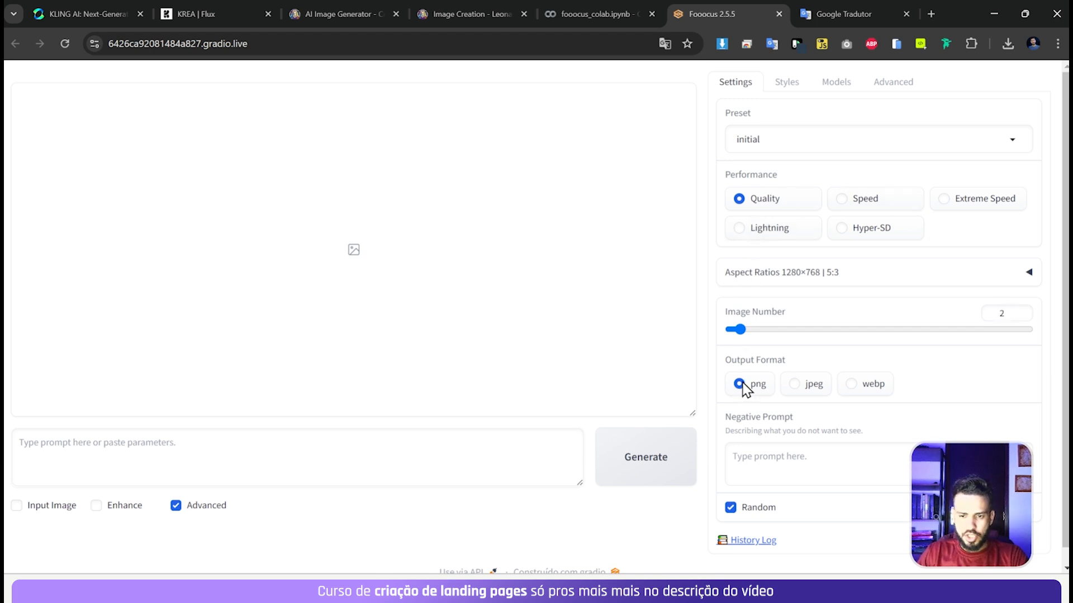
click(821, 459)
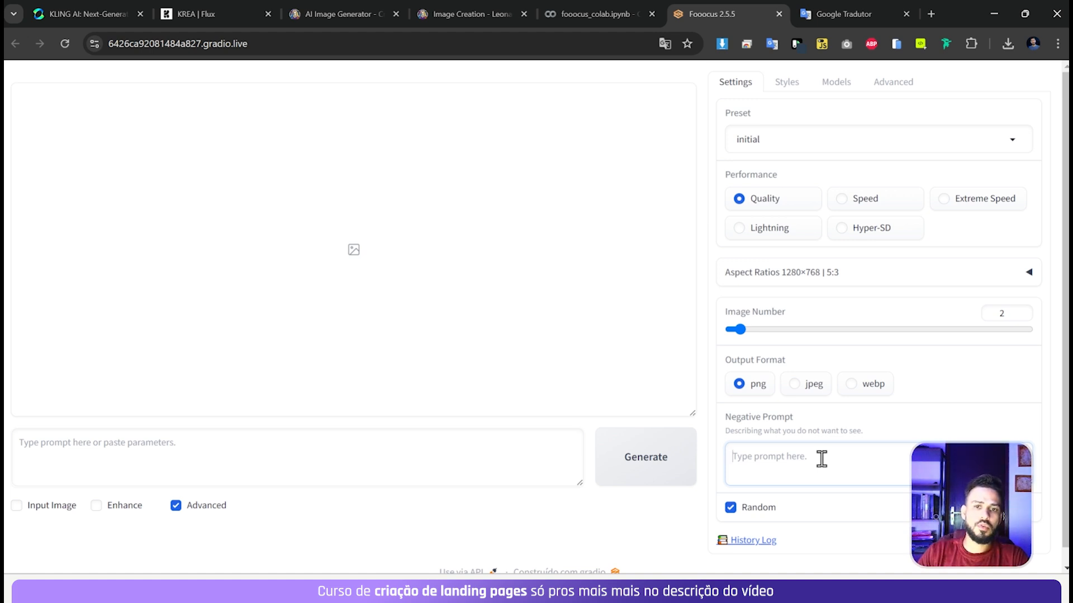
Copy the English YouTube thumbnail prompt from the notes into the Fooocus prompt, hide the advanced settings, and generate the images
click(774, 591)
right_click(186, 205)
click(235, 271)
click(62, 442)
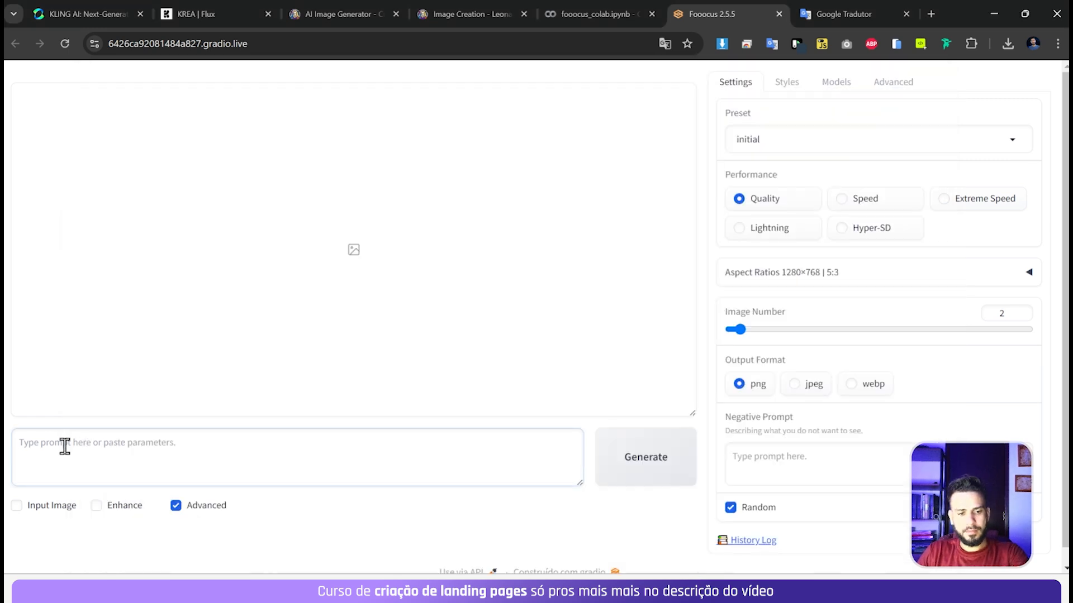
text(A thumbnail for youtube, on the right side there is a man typing on a super-technological computer setup that is rendering the astronaut image generated by artificial intelligence and on his left, this same image present on the computer screen is materializing, taking shape as if it were a 3D hologram half in 3D projection HUD elements and half already rendered forming a set of information in a predominantly dark purple color and reflecting neon lights in a blue-green color.)
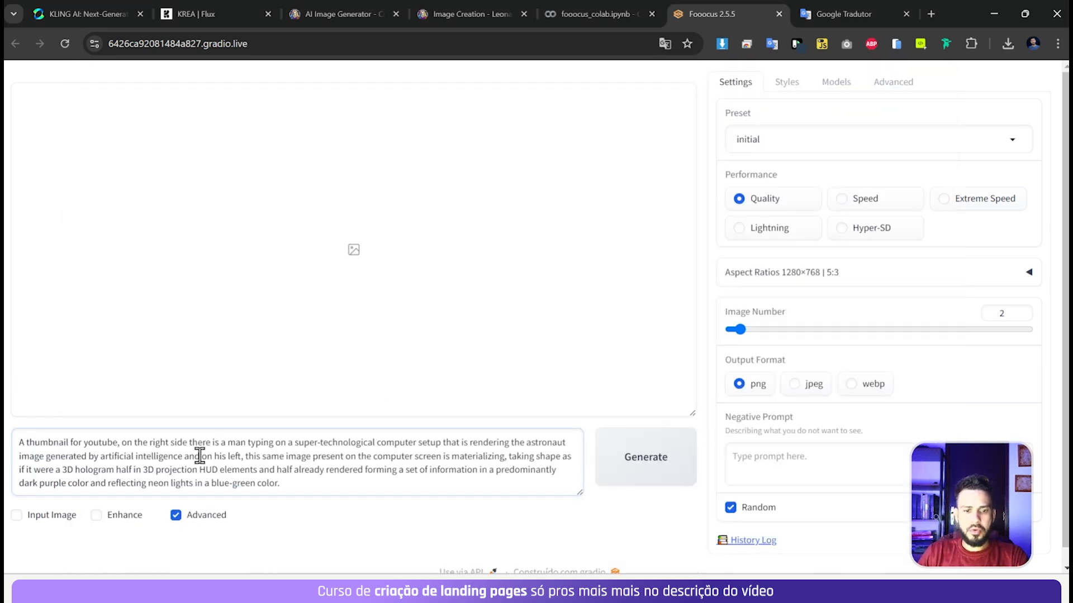
click(180, 520)
click(177, 516)
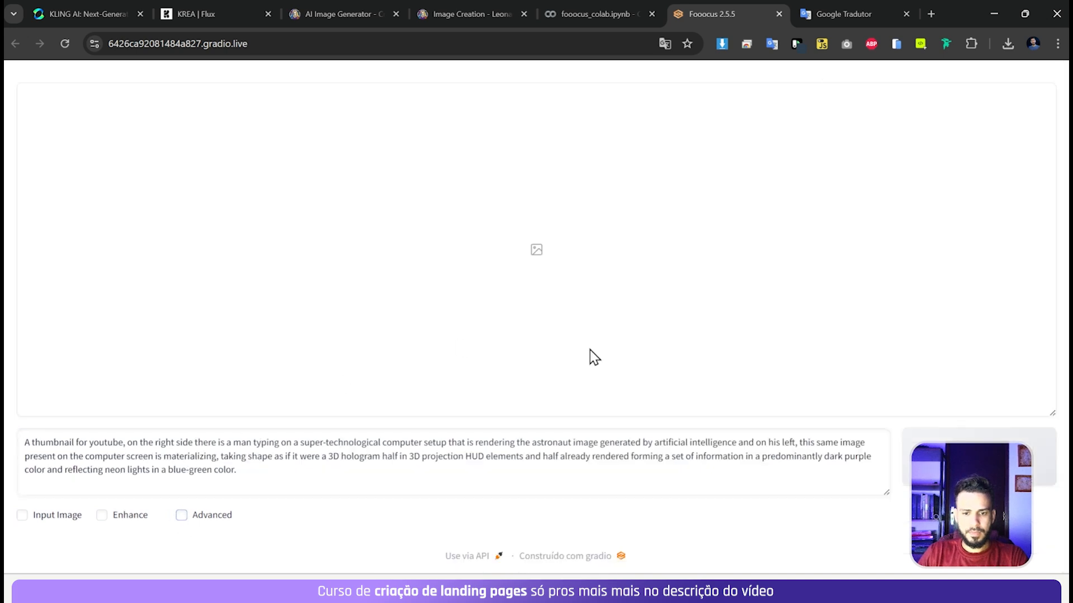
click(978, 458)
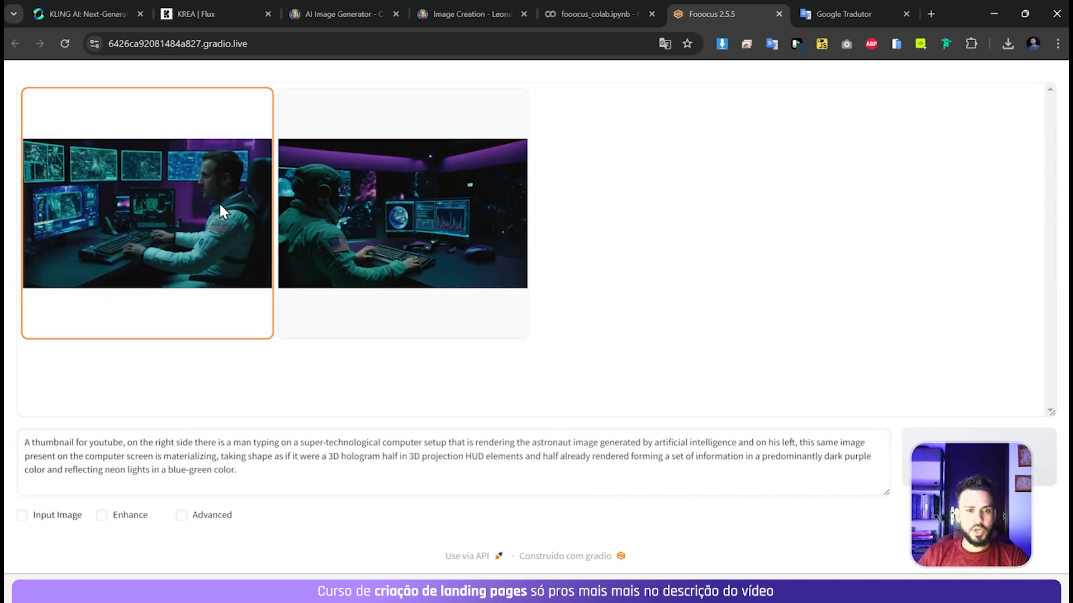
Enlarge and compare the two generated thumbnails, and preview the saved thumbnail image in the photo viewer
click(221, 211)
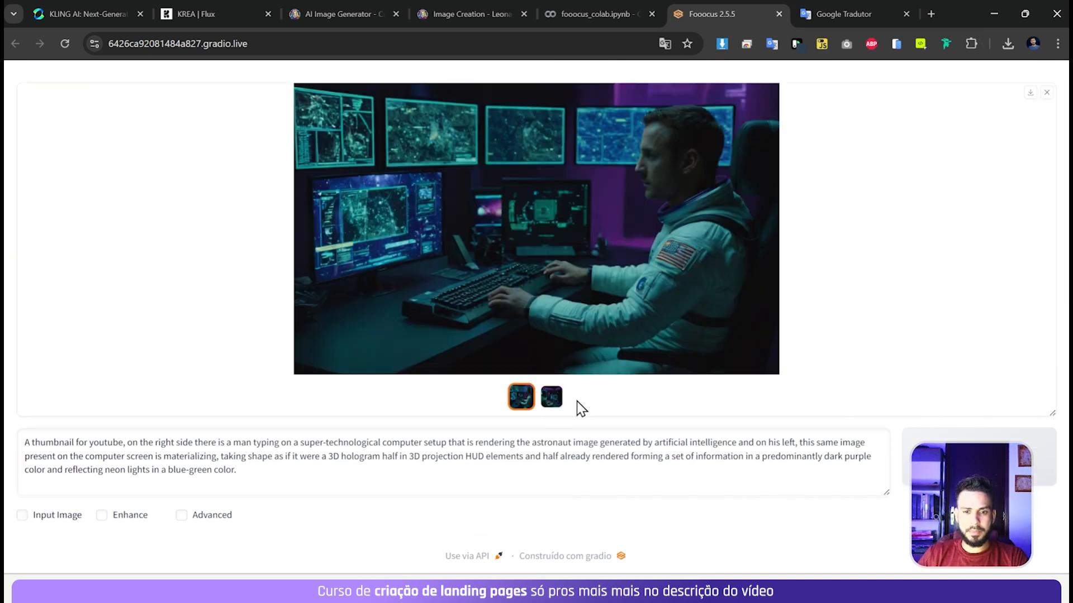
click(553, 398)
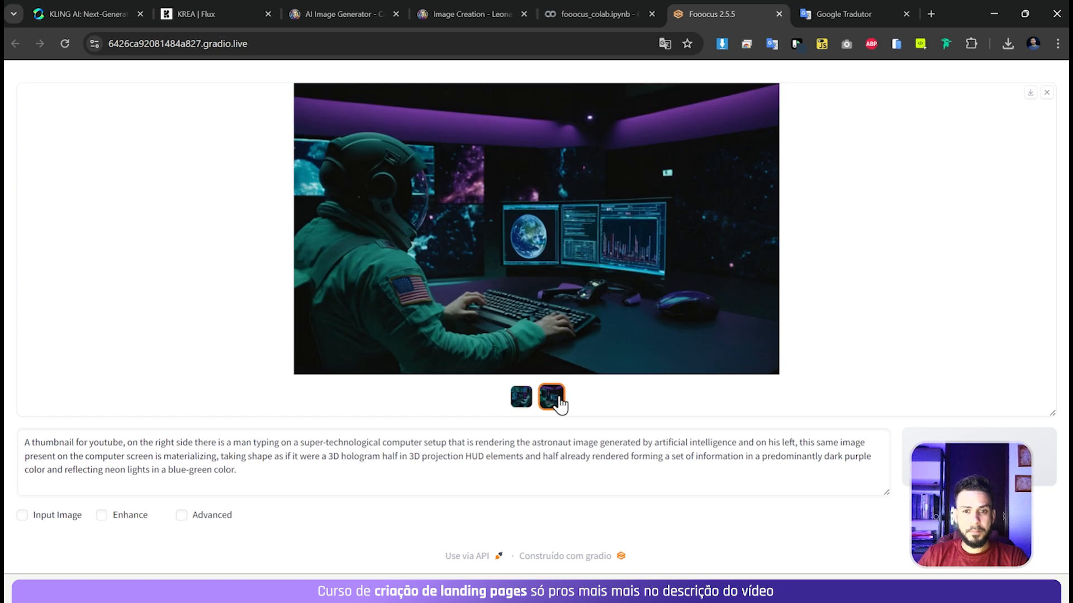
click(519, 398)
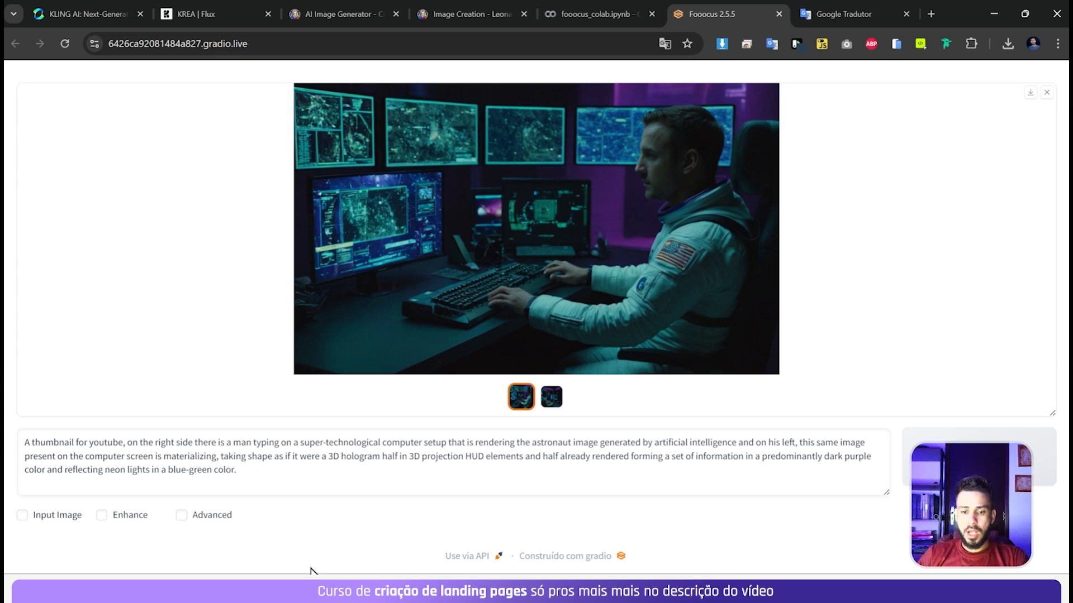
mouse_move(782, 590)
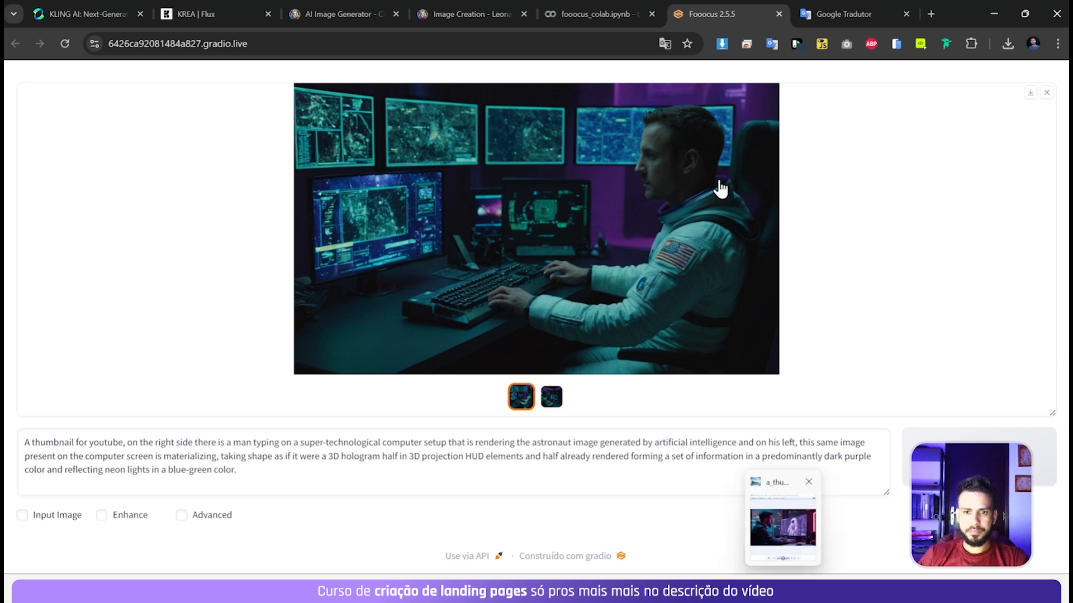
Download both generated thumbnails, and view the helmeted astronaut image at full size before closing that view
click(1030, 101)
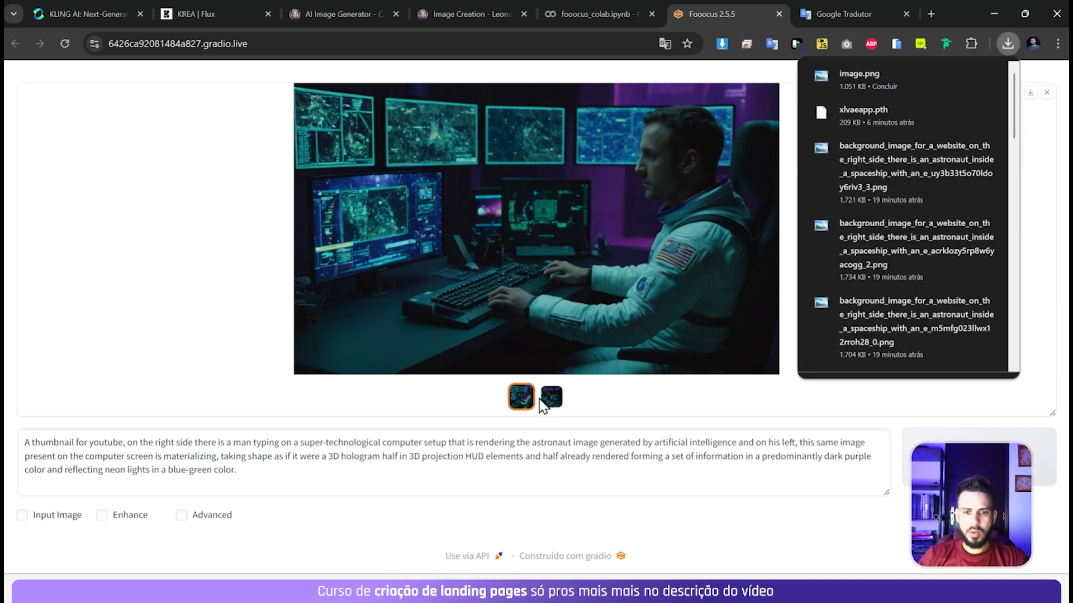
click(553, 398)
click(1031, 98)
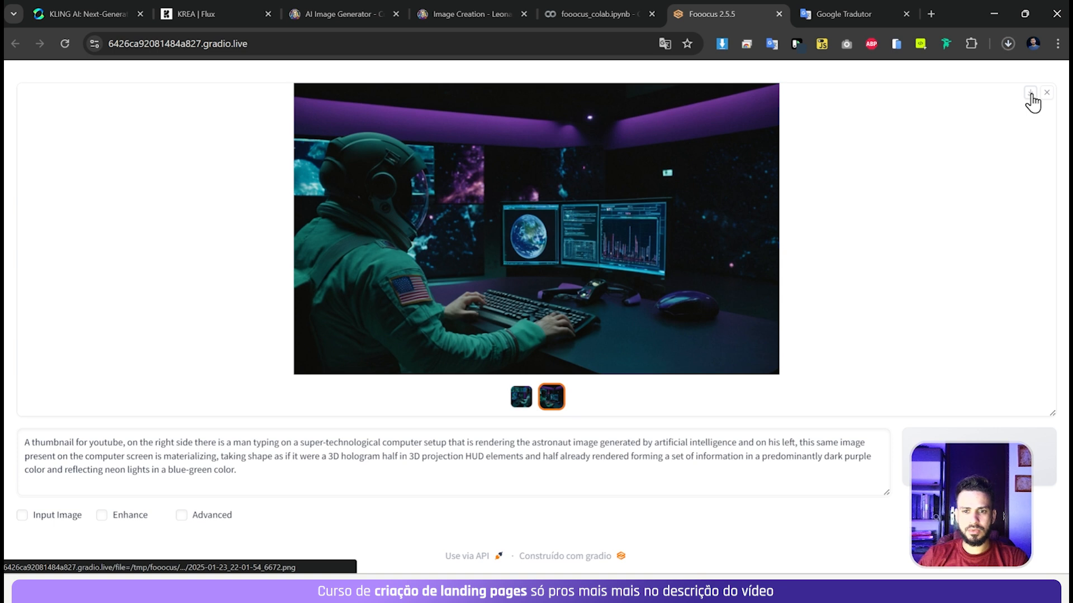
click(119, 323)
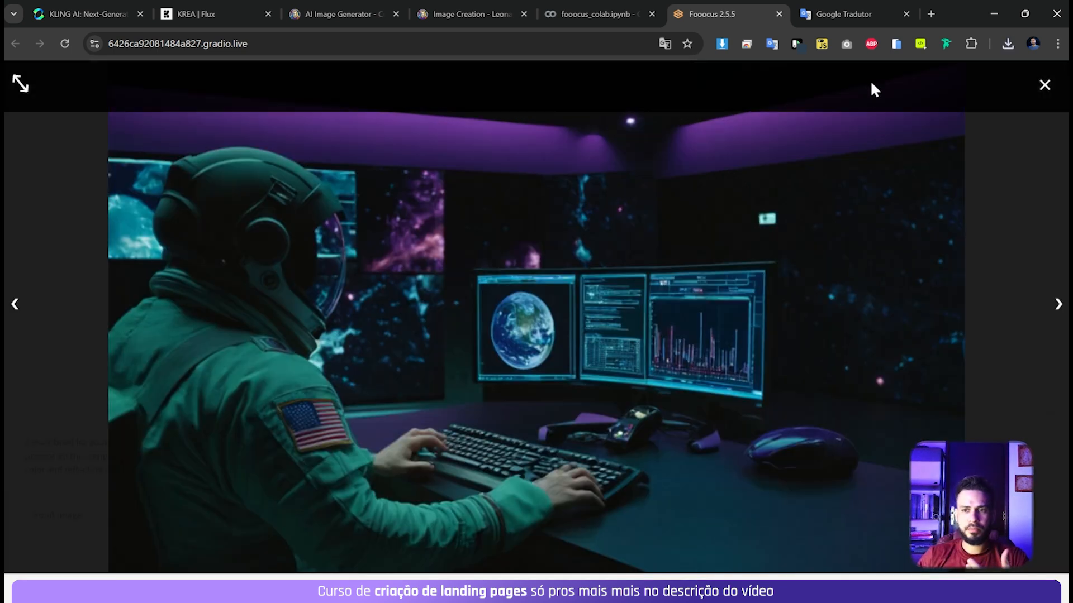
click(1033, 86)
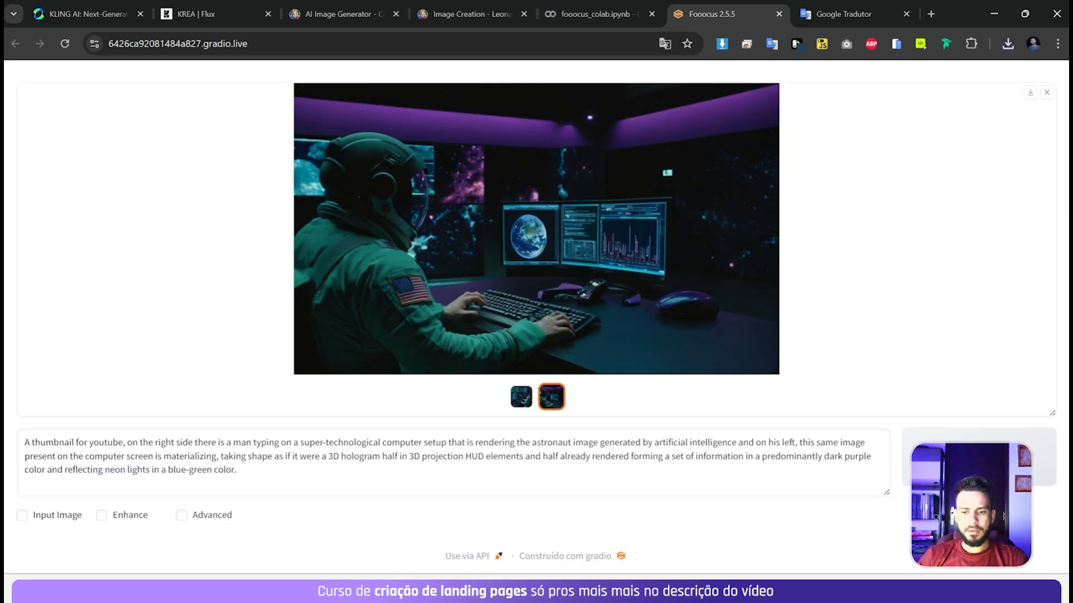
Select the English website background prompt about the astronaut in a spaceship in the notes, and switch to Google Tradutor
key(alt+Tab)
drag(563, 368, 56, 344)
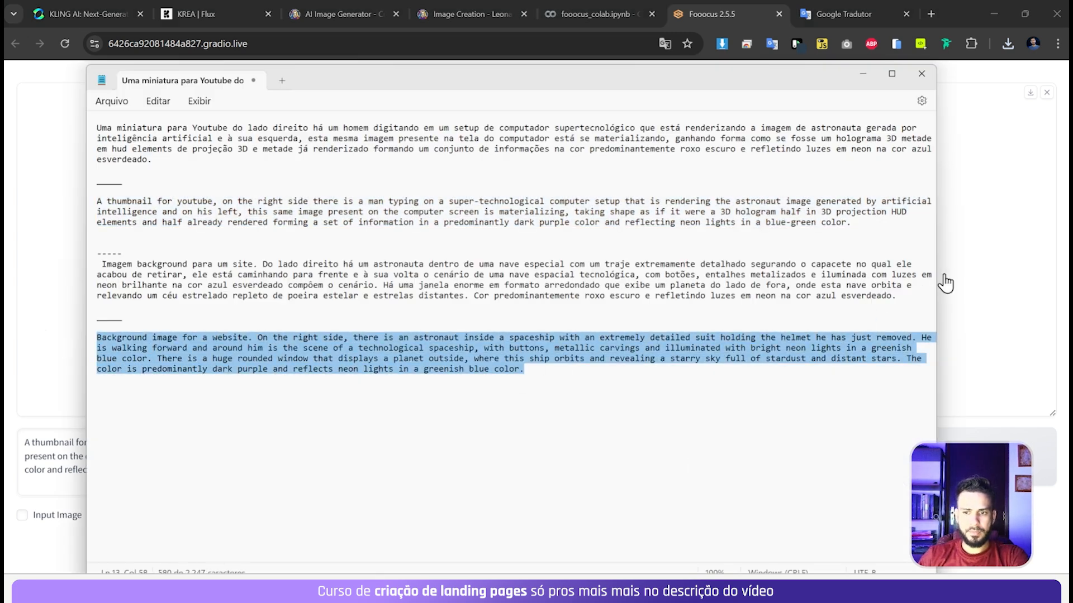
click(832, 13)
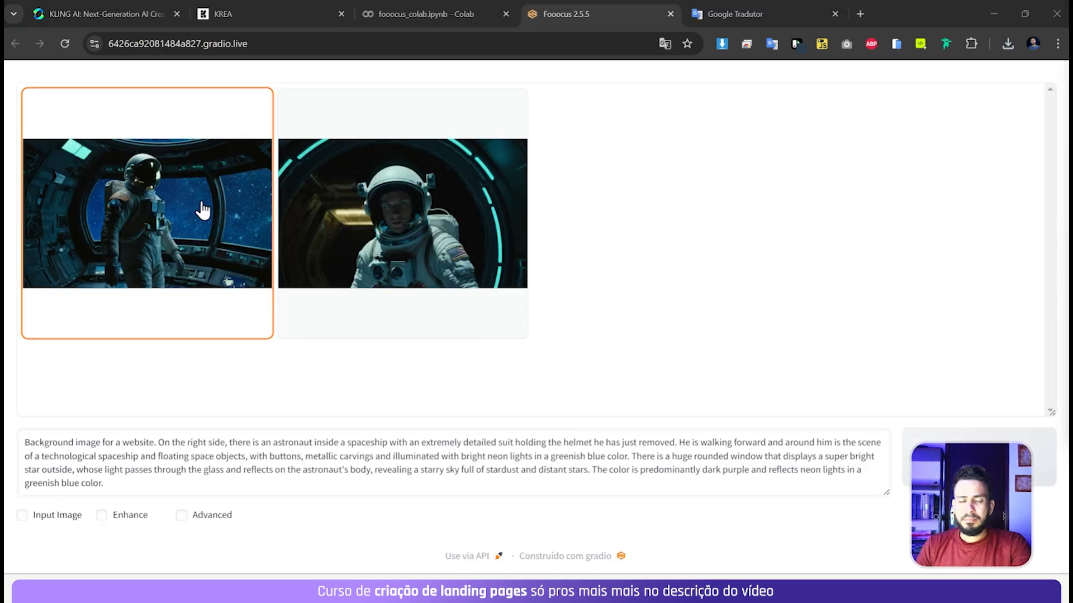
Enlarge and compare the two astronaut background images generated in Fooocus
click(184, 210)
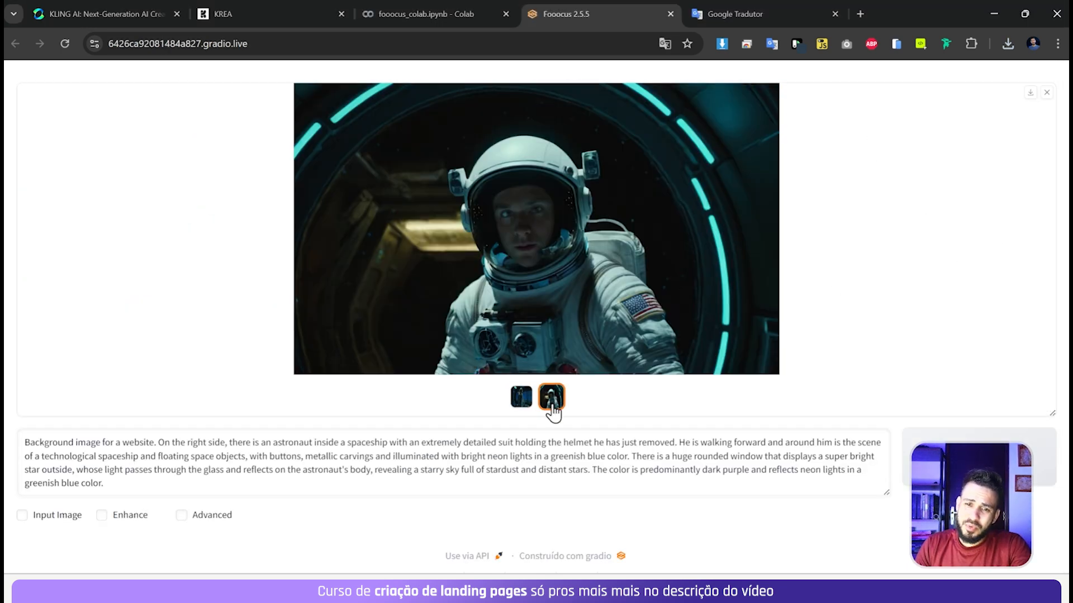
click(549, 406)
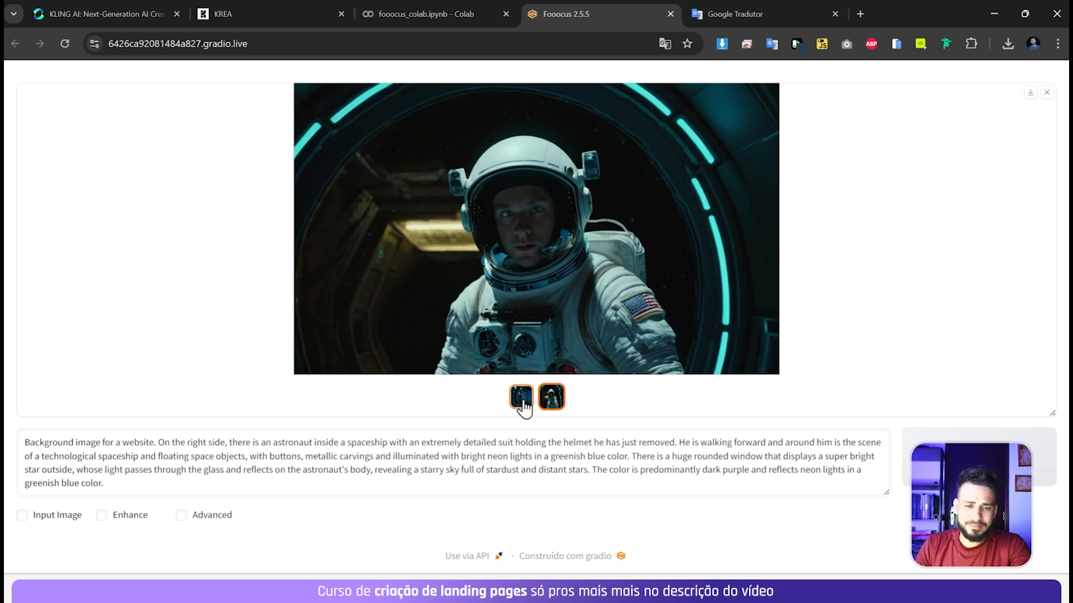
click(523, 400)
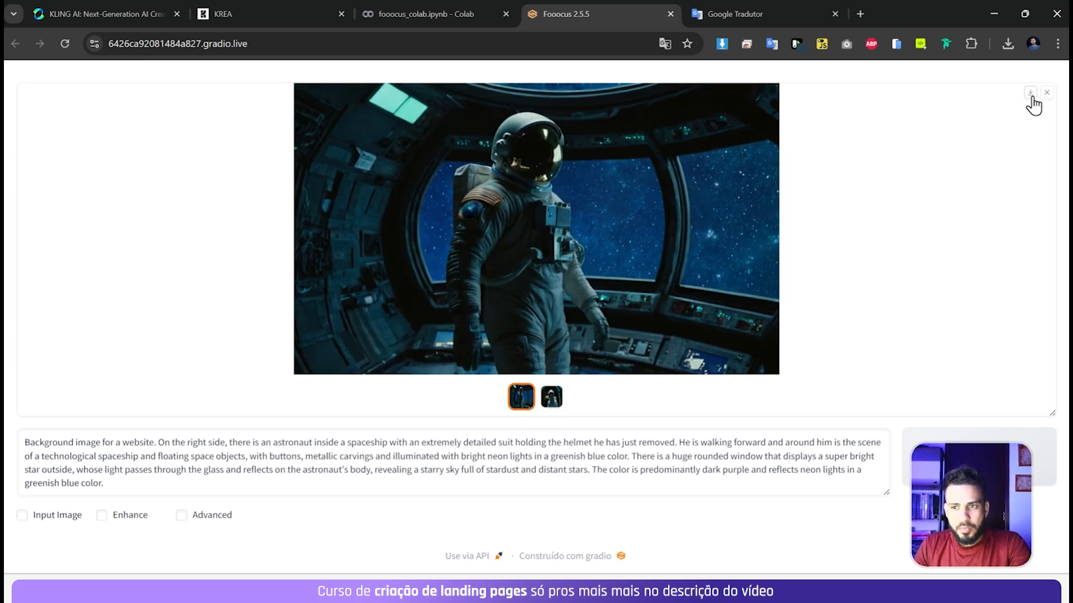
View the generated background of the astronaut beside the large spaceship window at full size, and close the enlarged view
click(517, 190)
click(525, 207)
click(537, 226)
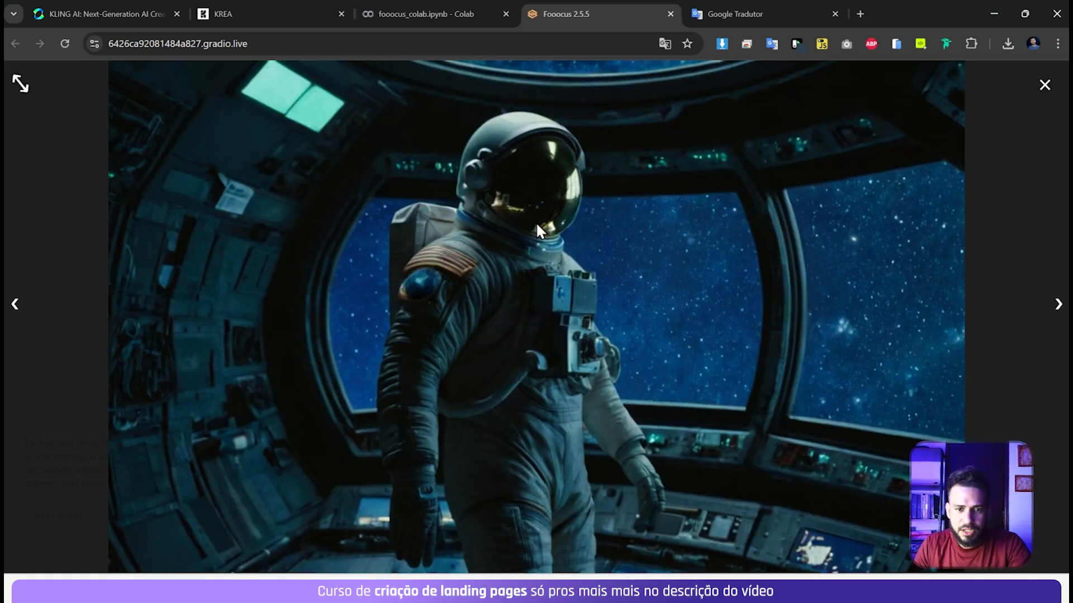
click(537, 225)
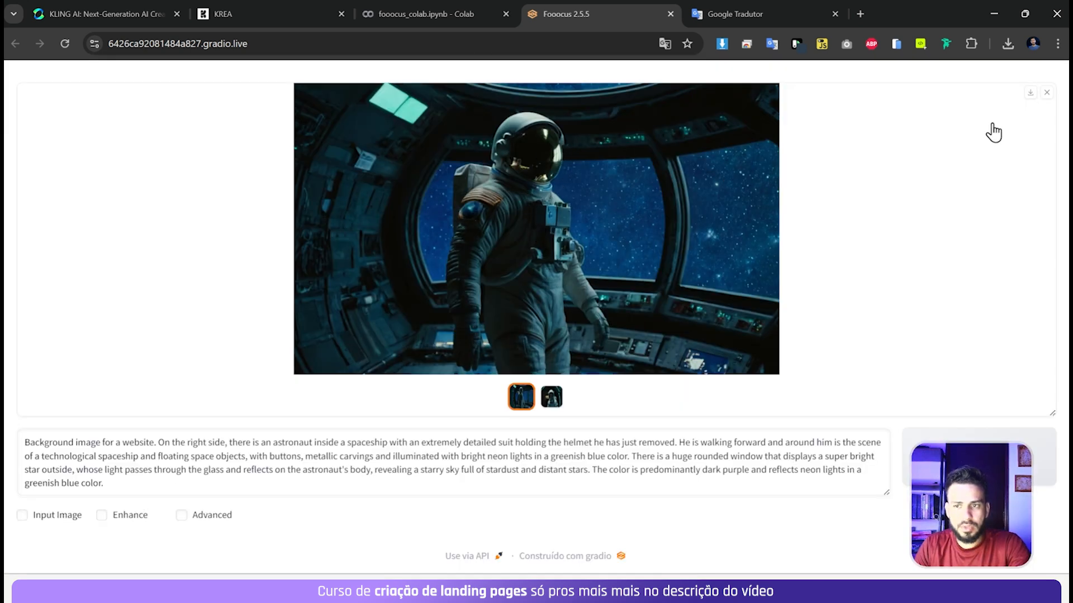
Download both astronaut background images generated in Fooocus
click(1029, 93)
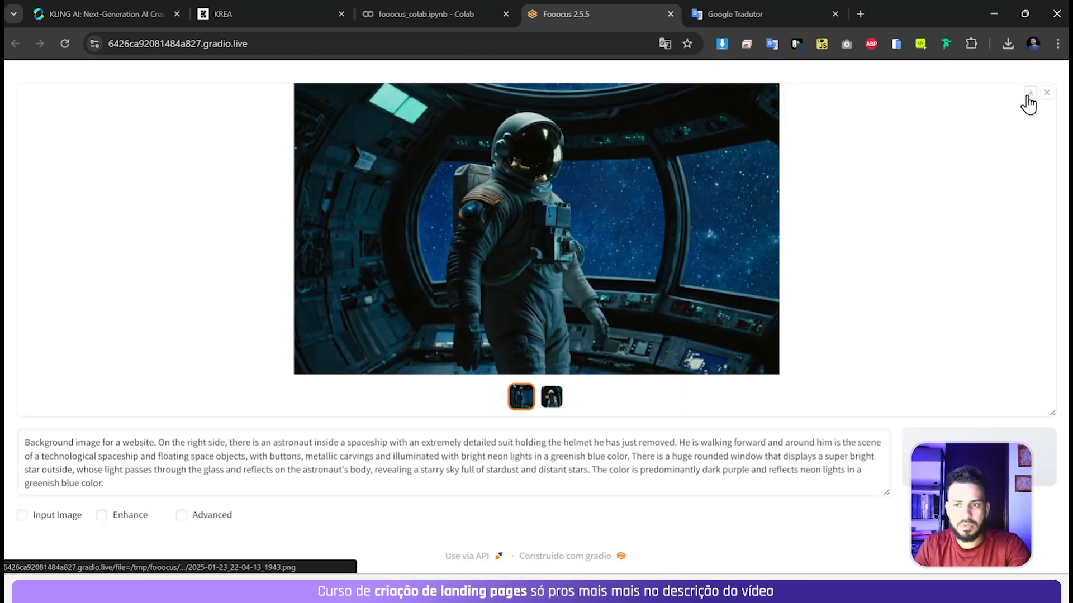
click(549, 407)
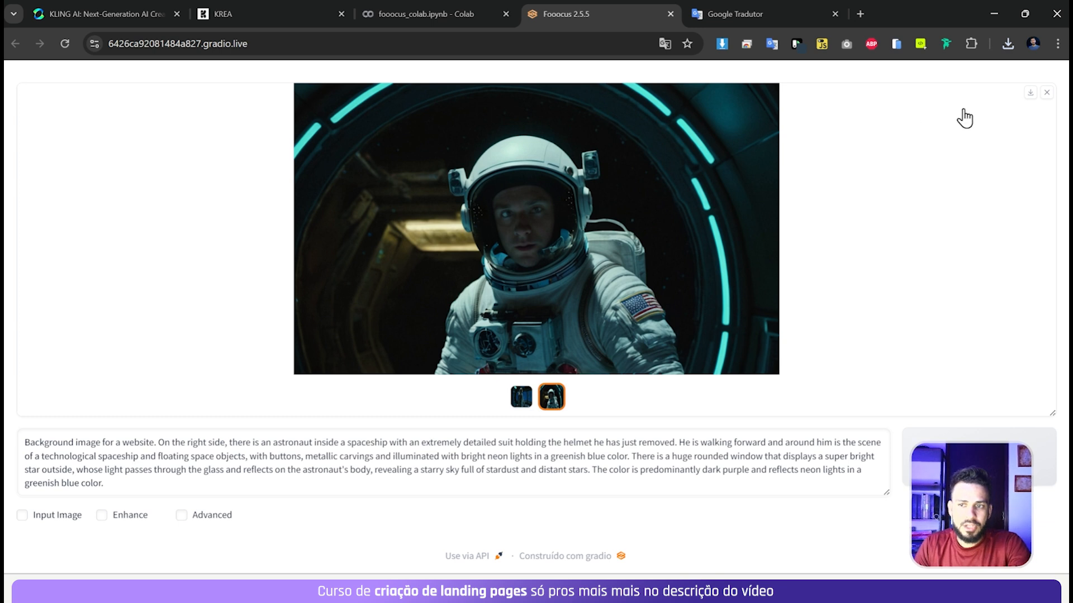
click(1029, 95)
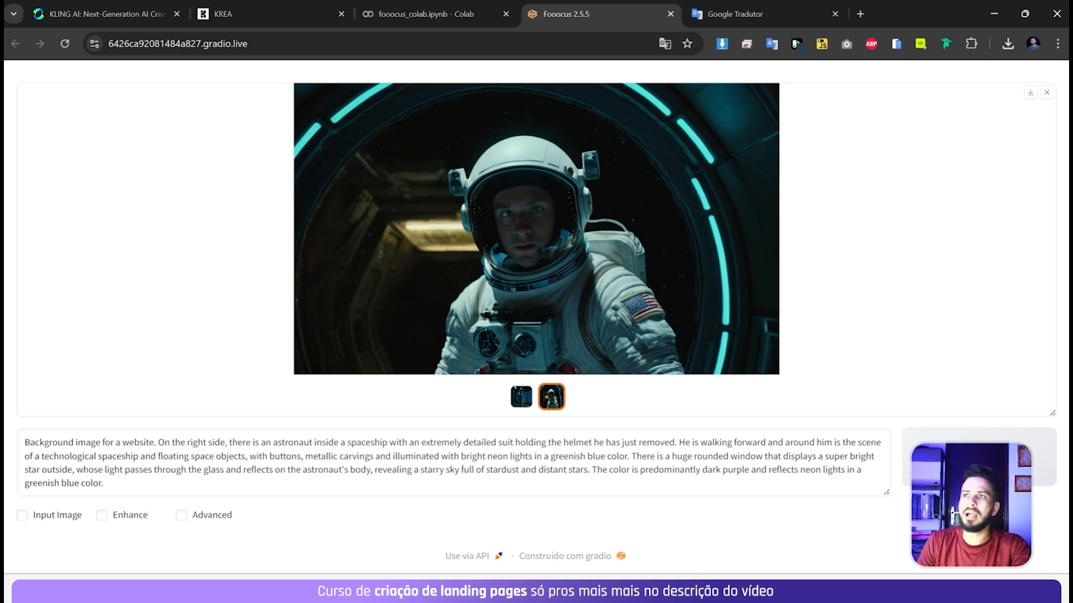
Bring the photo viewer with the saved spaceship background image into view for comparison, and close it
drag(1072, 84, 552, 88)
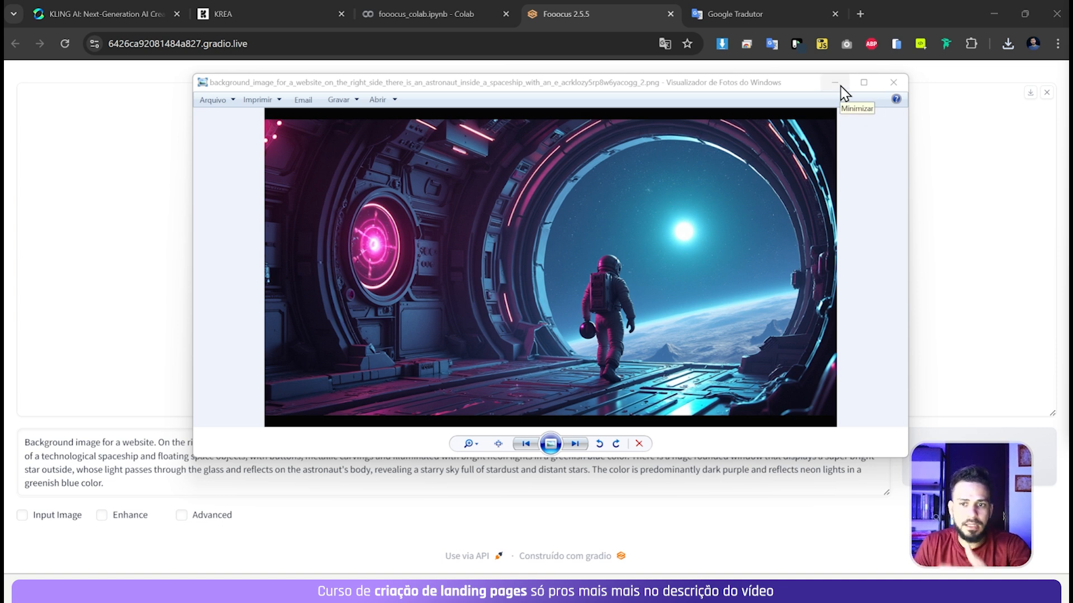
click(892, 84)
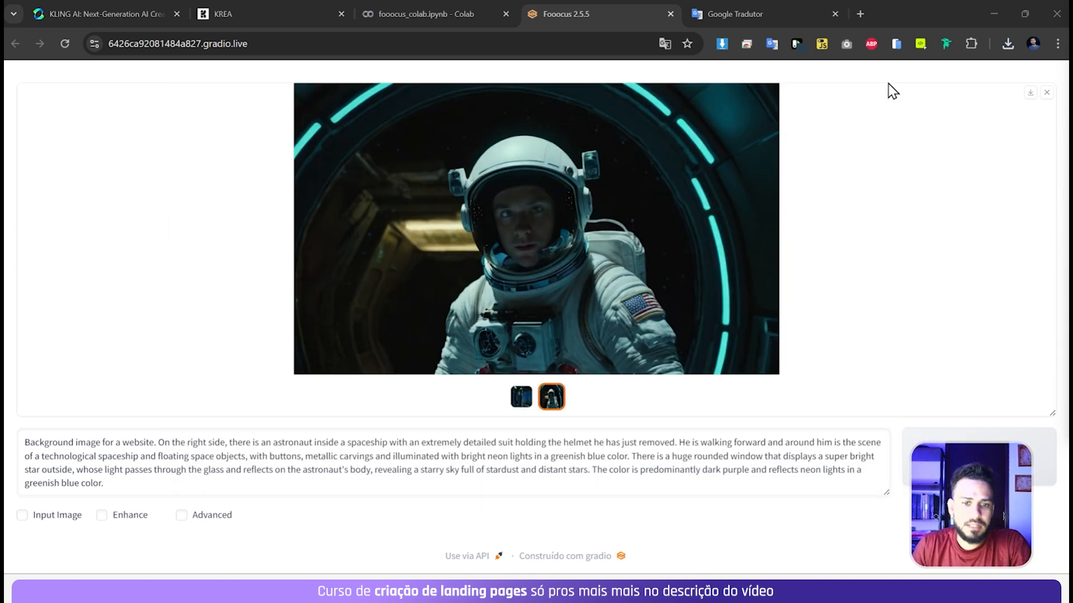
Switch to the KREA pricing page and review the Free plan's daily compute units and commercial license against the paid plans
click(263, 2)
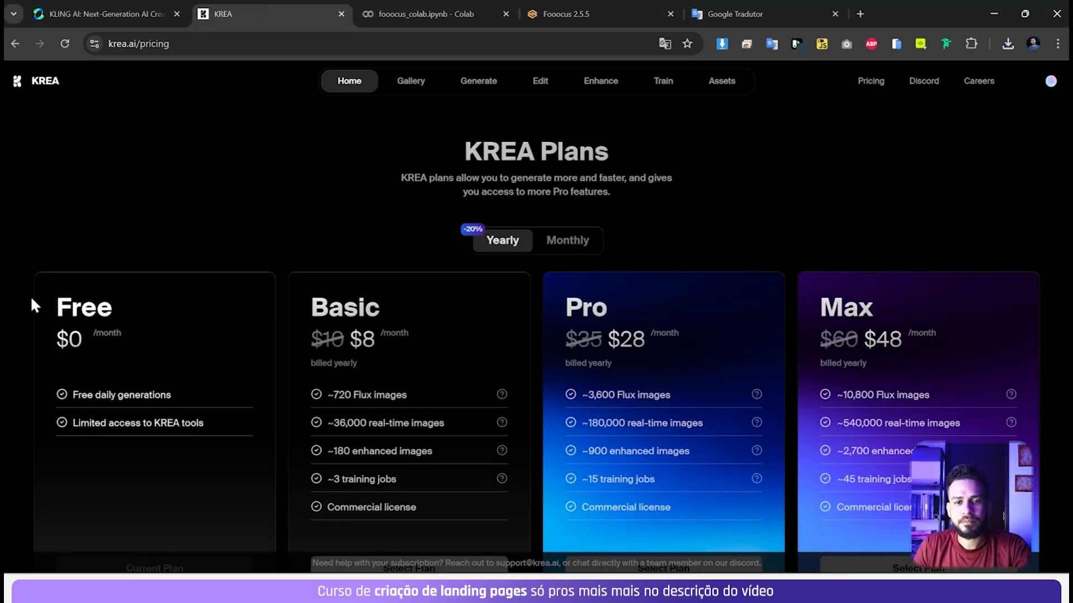
scroll(98, 398, down, 3)
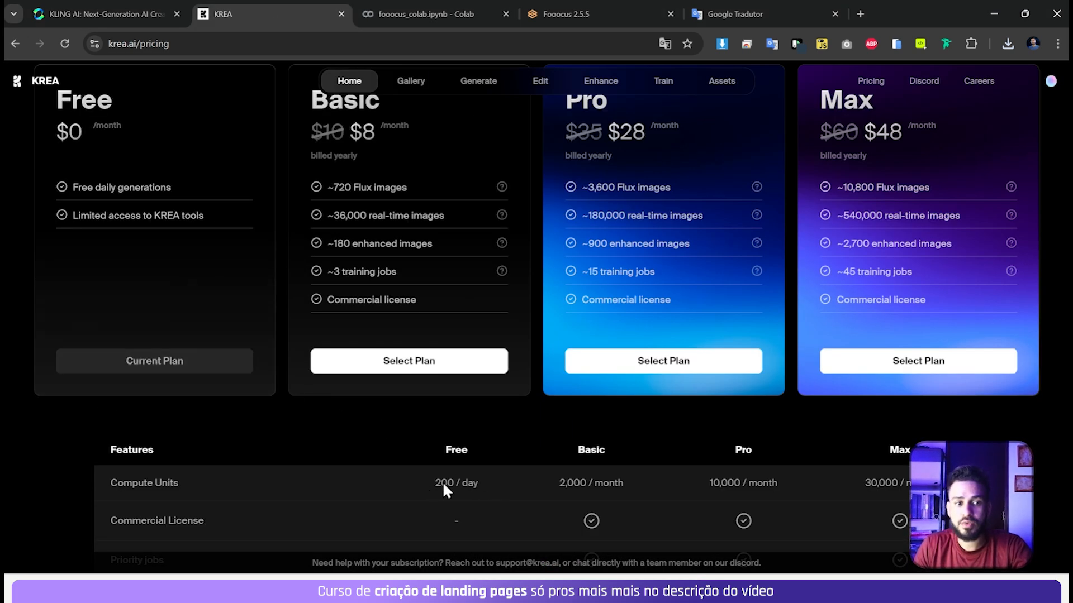
scroll(442, 482, up, 2)
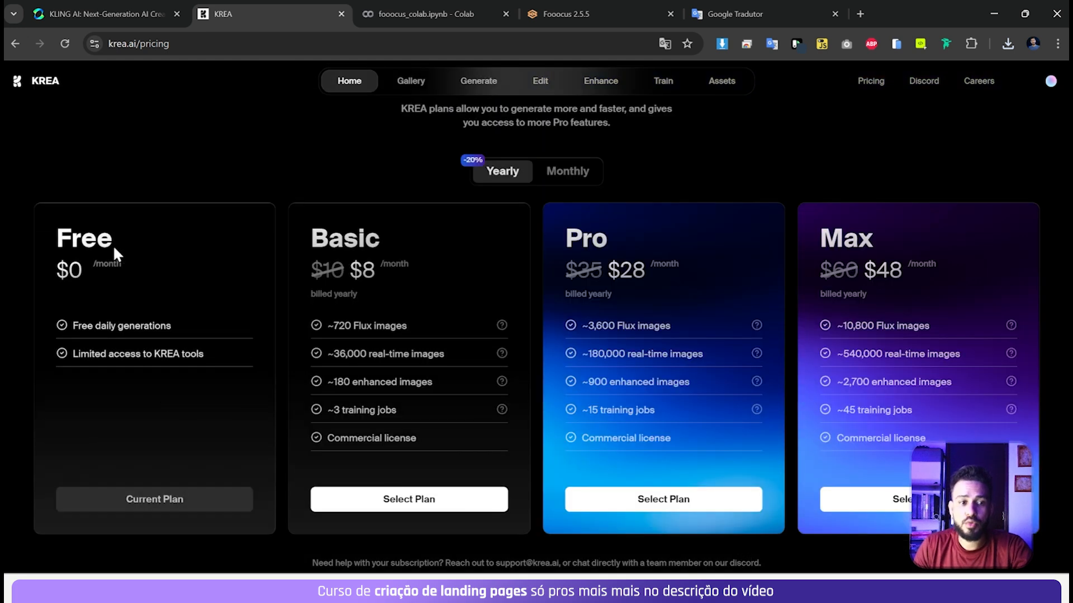